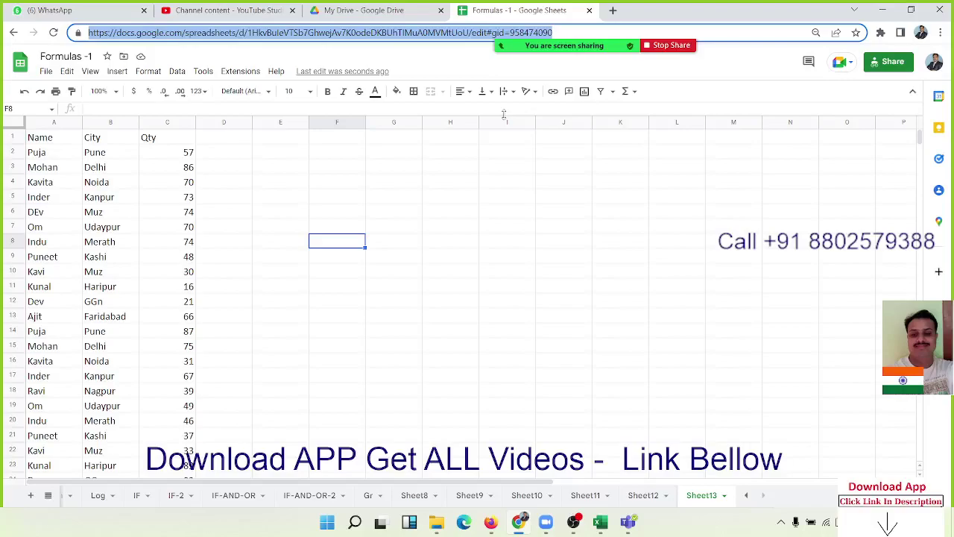
# - Select a few empty cells beside the data, briefly opening and closing a new browser tab
pyautogui.press('Escape')
pyautogui.click(433, 230)
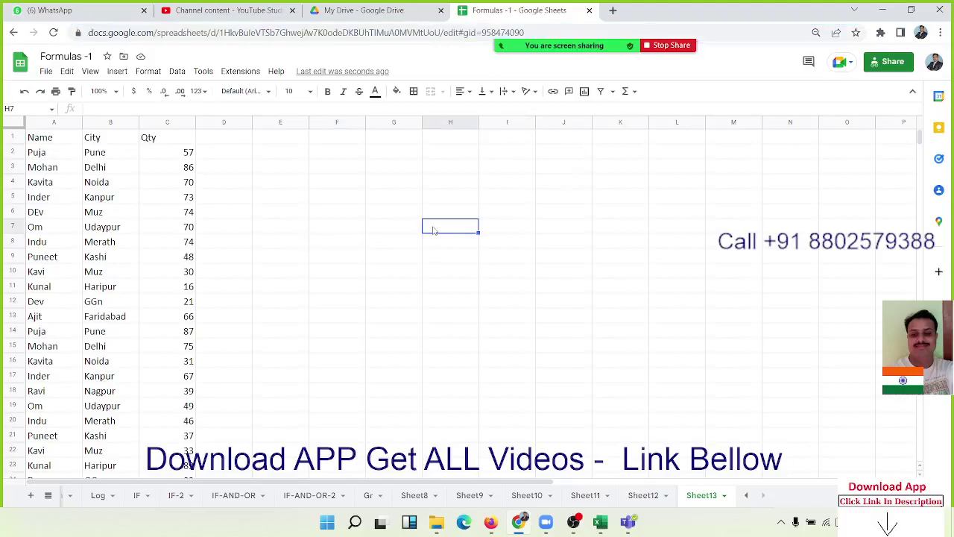
pyautogui.click(625, 272)
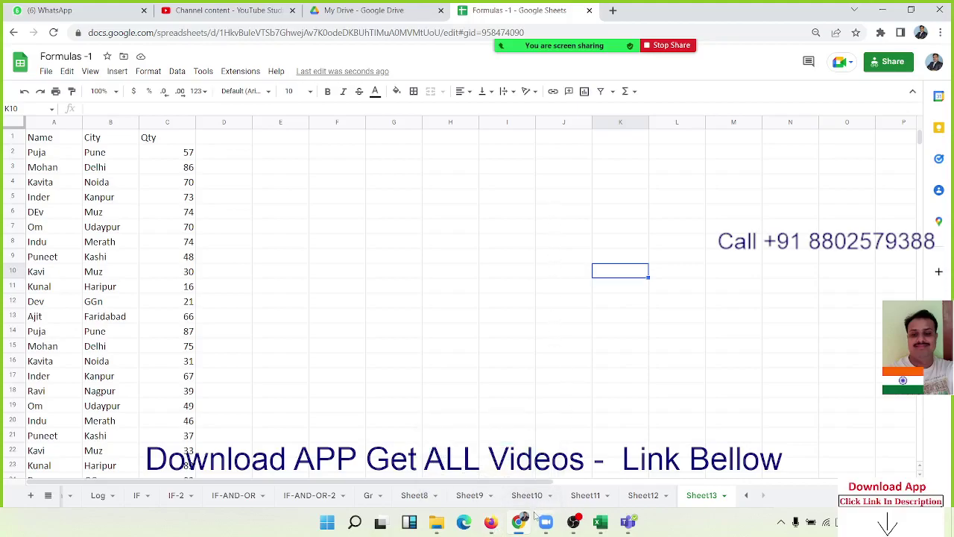
pyautogui.click(462, 183)
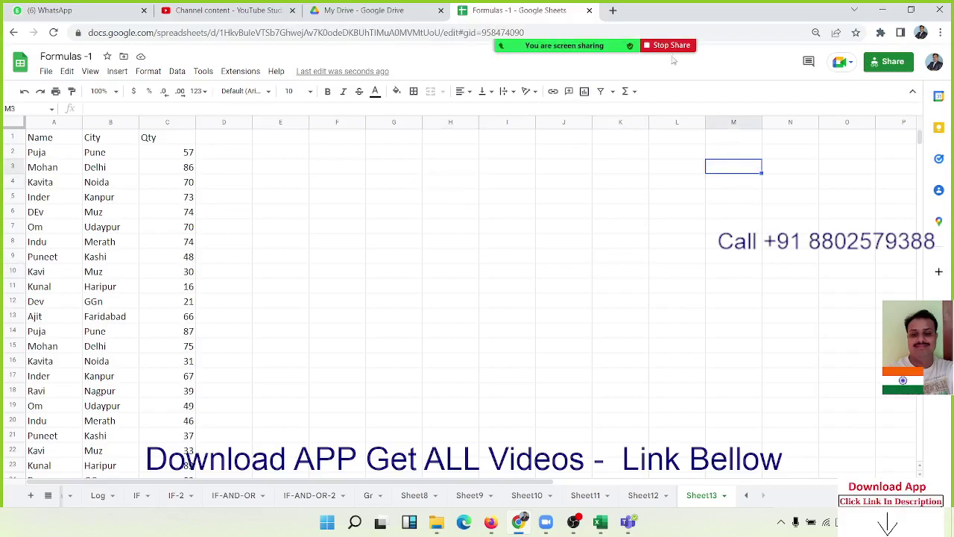
pyautogui.click(613, 10)
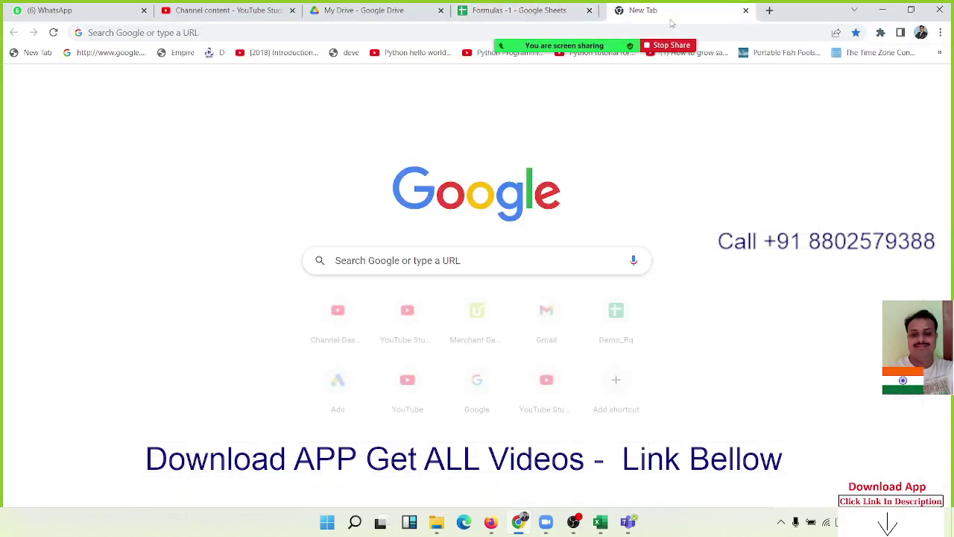
pyautogui.hotkey('ctrl', 'w')
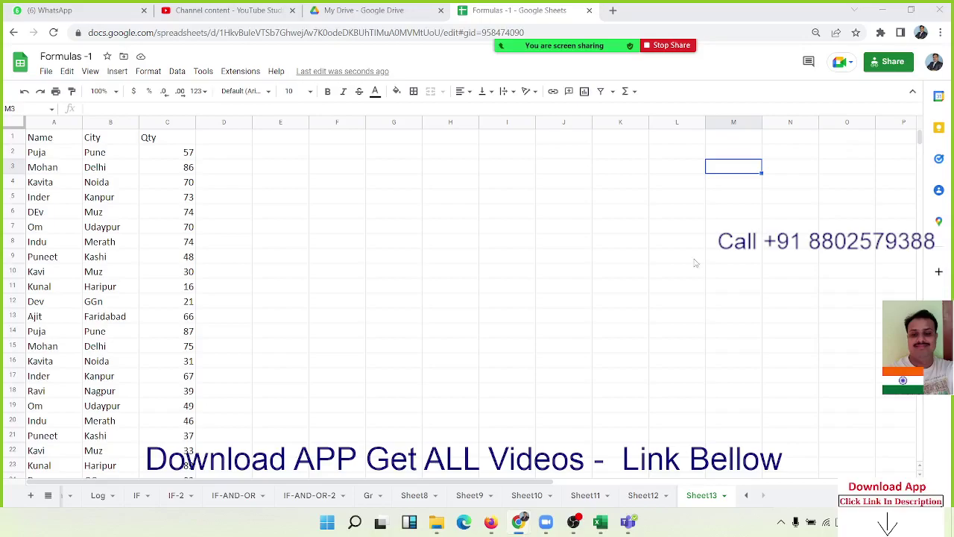
pyautogui.click(289, 223)
pyautogui.click(314, 195)
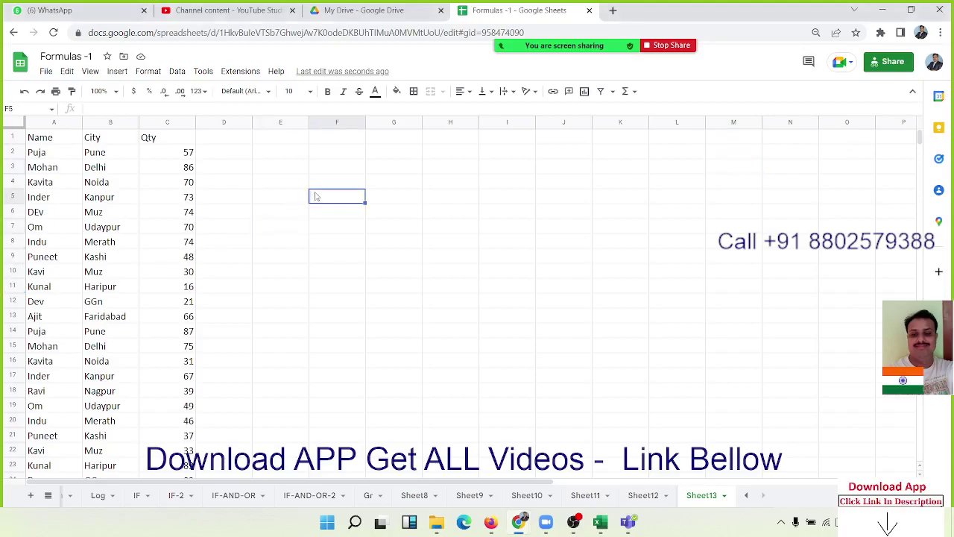
# - Enter =SUM(C2:C62) in F3 to total the Qty column as 3054
pyautogui.click(345, 174)
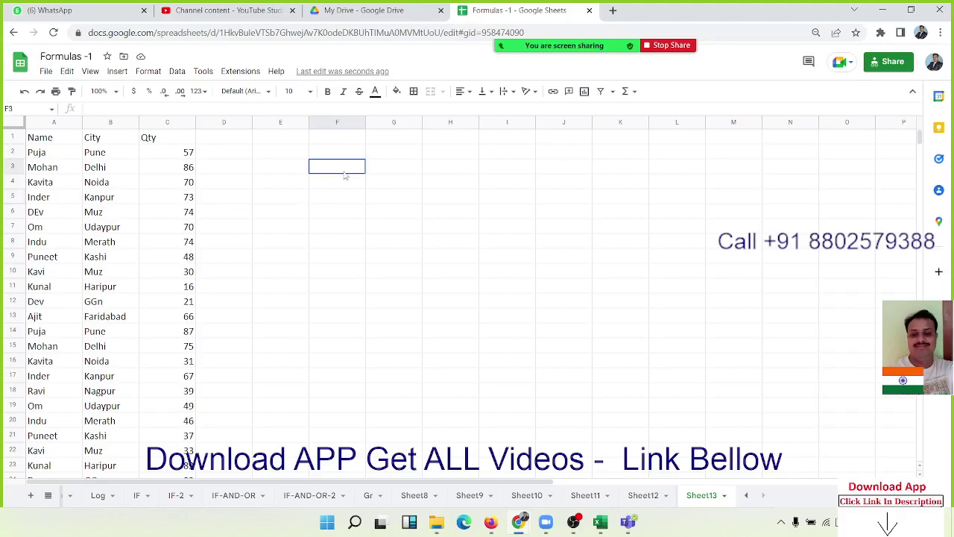
pyautogui.write('=SUM')
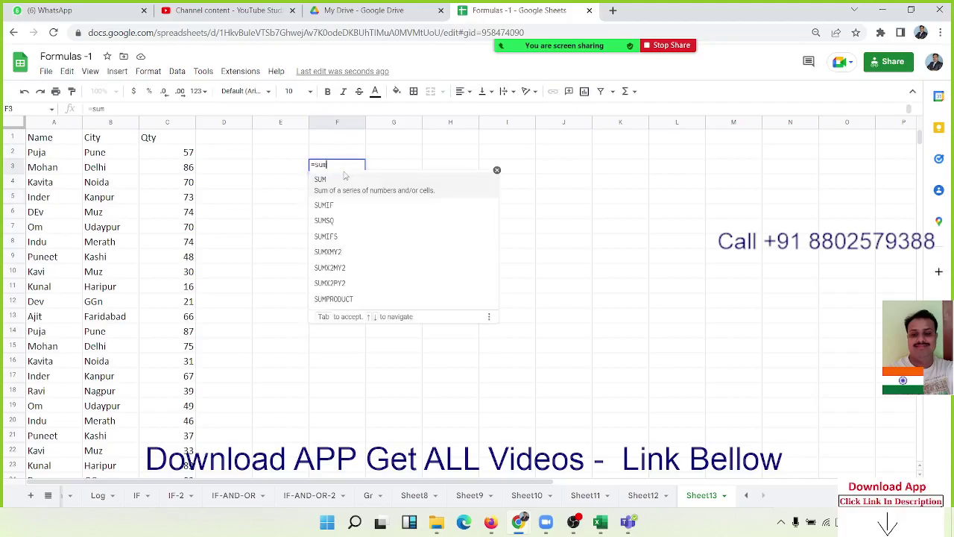
pyautogui.write('(E3')
pyautogui.press('Left')
pyautogui.press('Left')
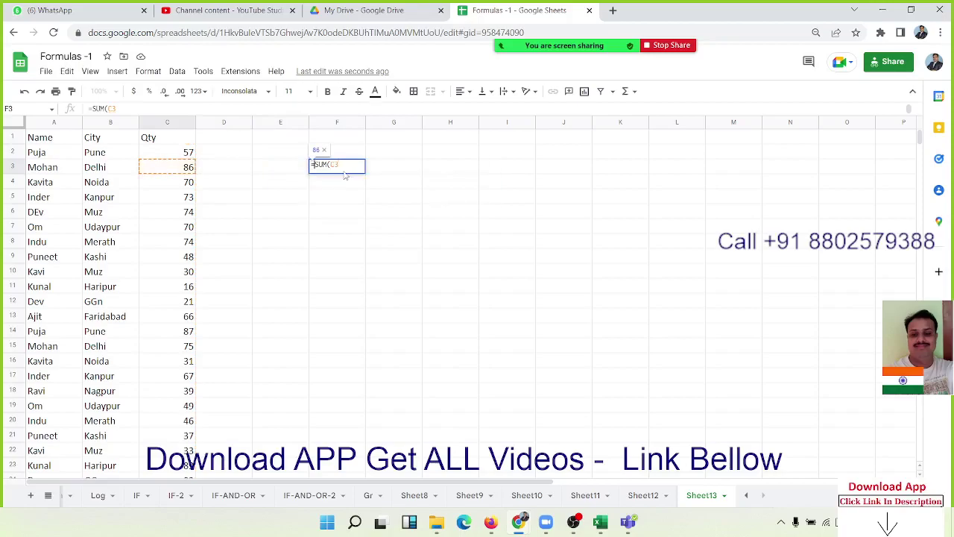
pyautogui.press('Left')
pyautogui.press('Left')
pyautogui.press('Left')
pyautogui.press('Delete')
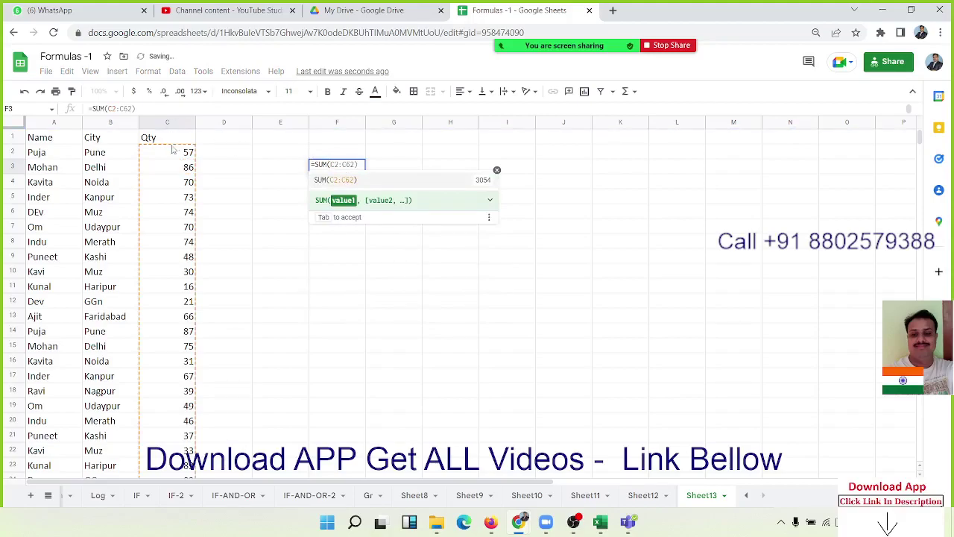
pyautogui.press('Return')
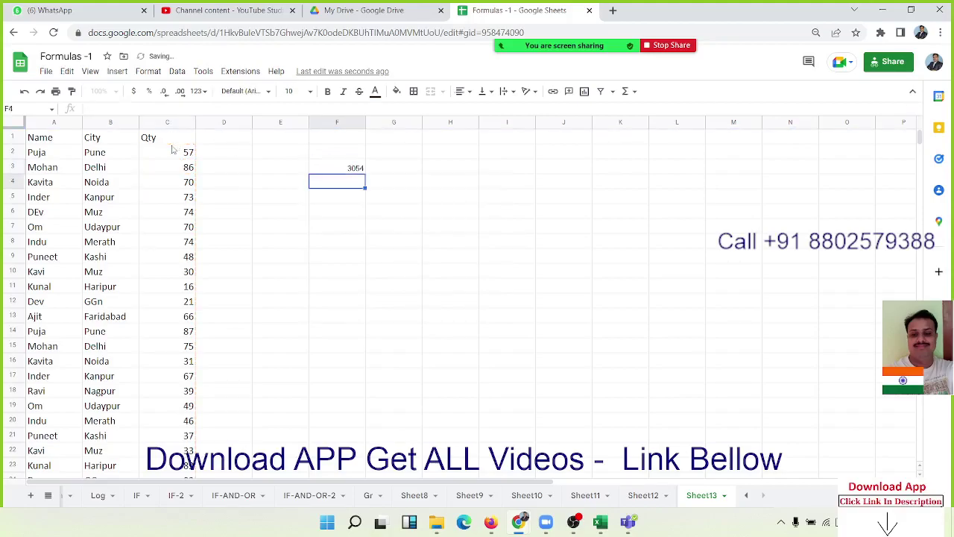
pyautogui.press('Up')
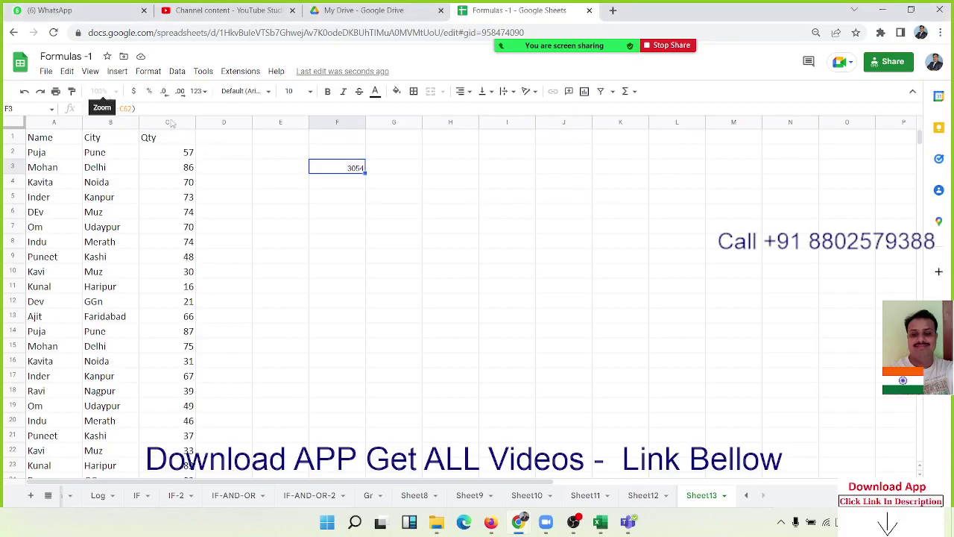
pyautogui.click(266, 184)
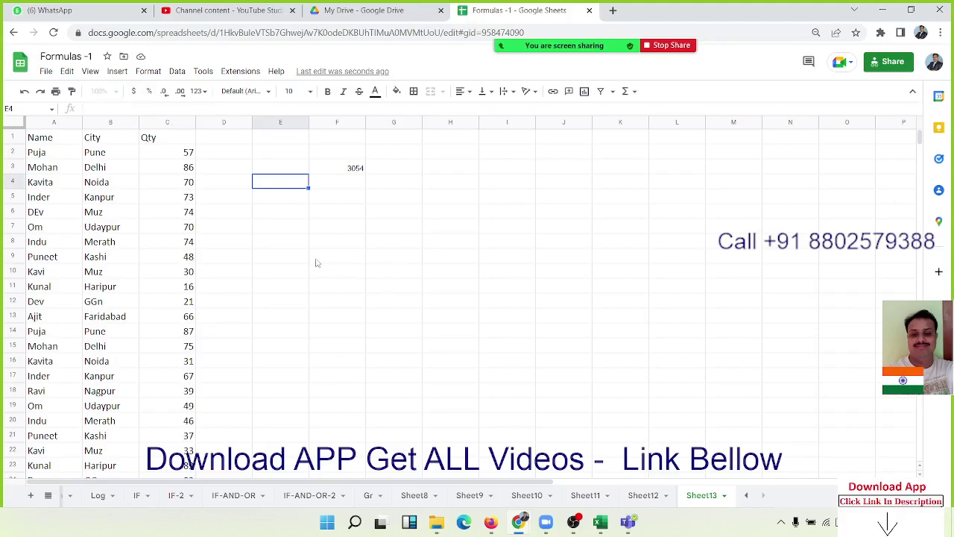
pyautogui.scroll(-3, 309, 260)
pyautogui.scroll(3, 309, 261)
pyautogui.click(646, 489)
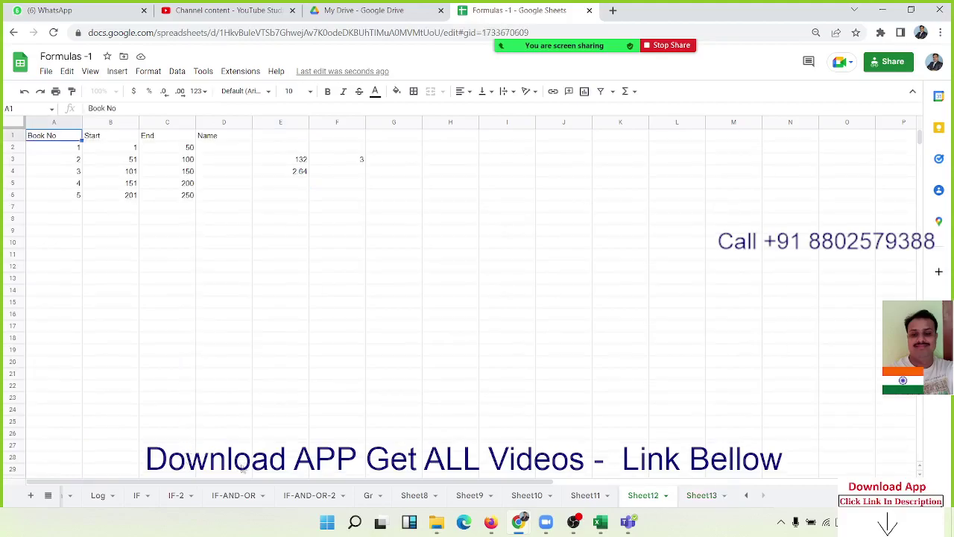
pyautogui.click(227, 493)
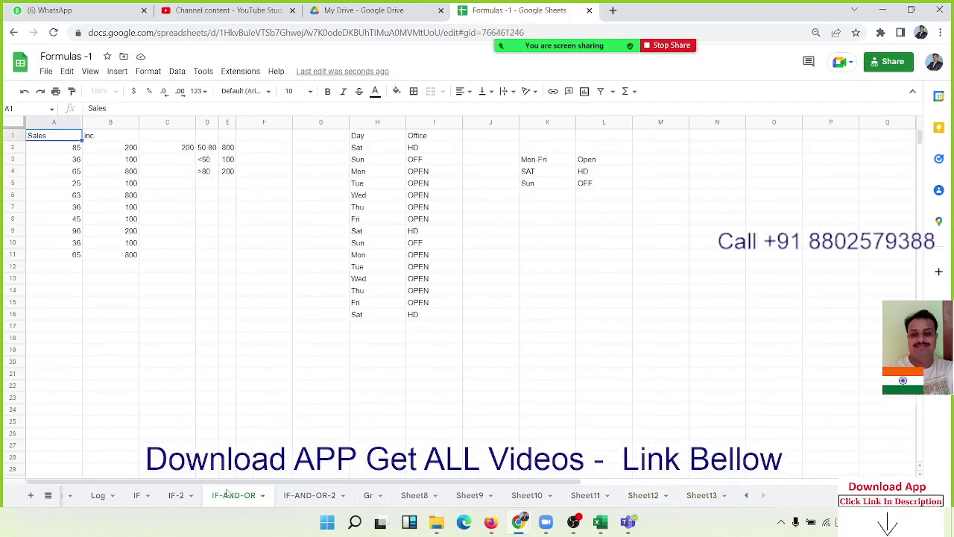
pyautogui.click(701, 495)
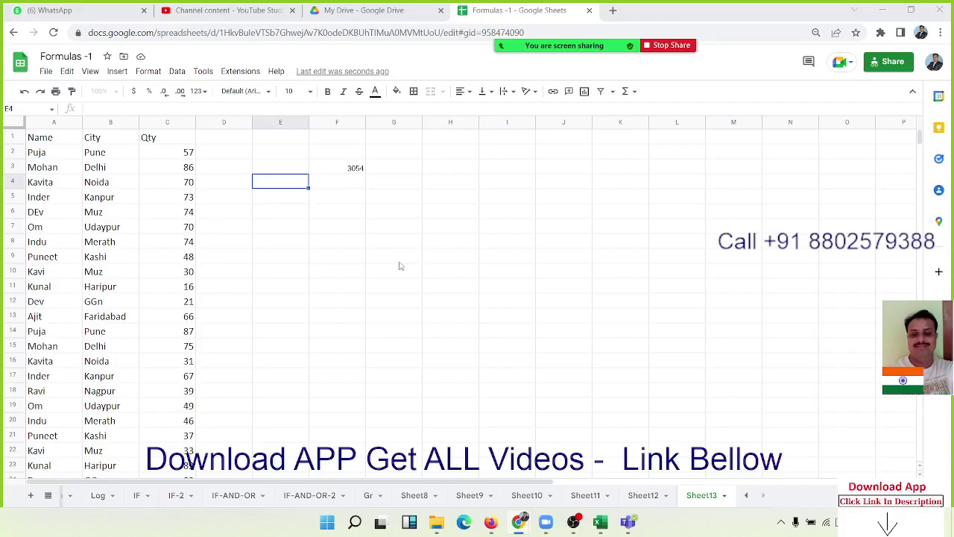
pyautogui.click(361, 172)
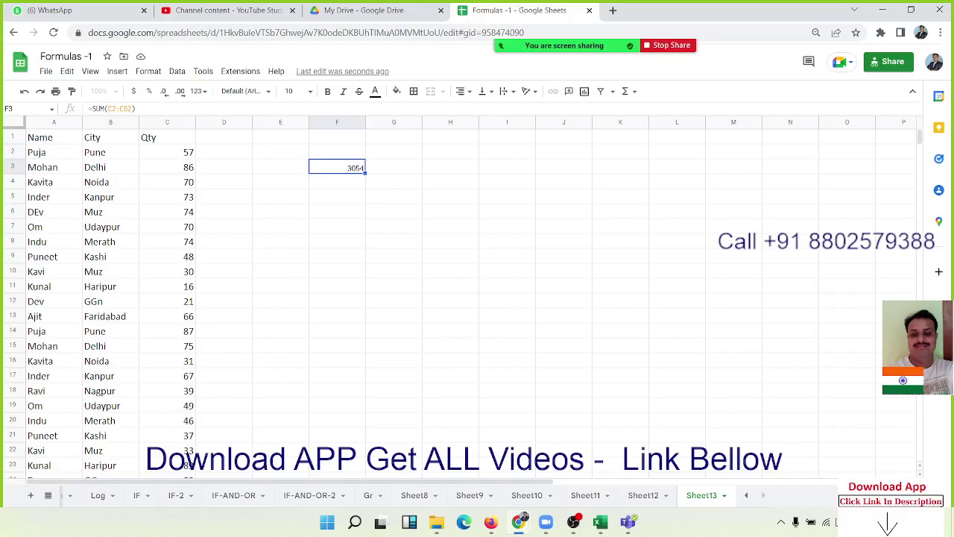
# - Enter the first listed name in F5 as the criterion
pyautogui.click(311, 191)
pyautogui.write('P')
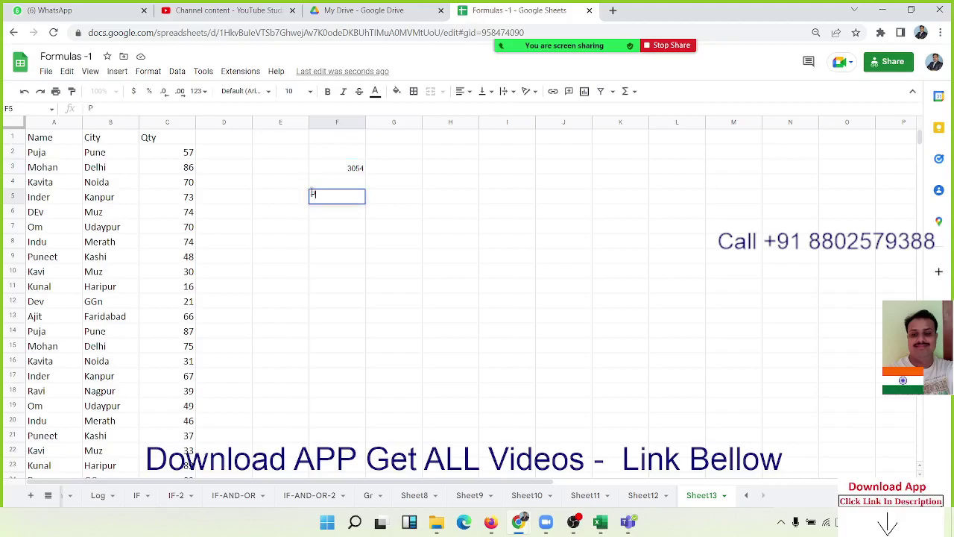
pyautogui.write('uja')
pyautogui.press('Tab')
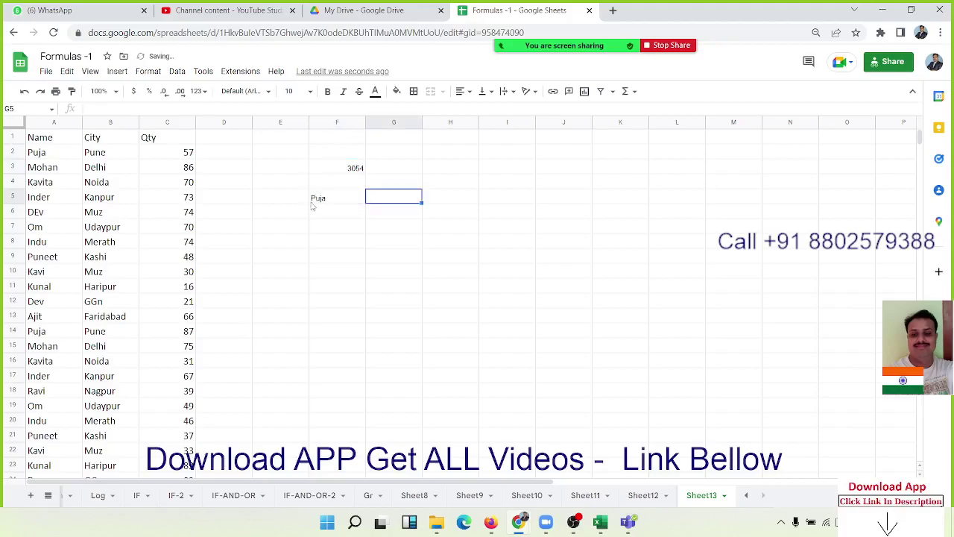
pyautogui.click(54, 142)
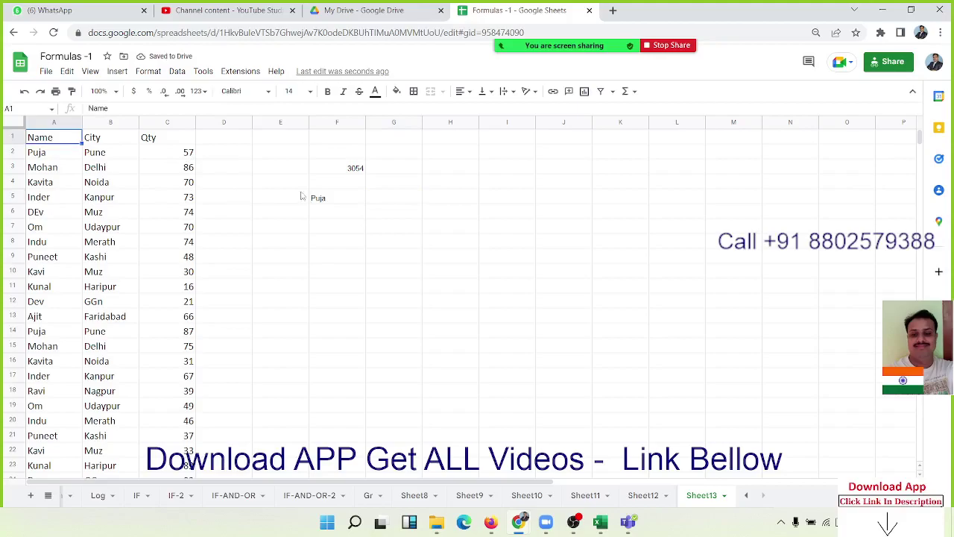
# - In G5 enter =SUMIF(A:A,F5,C:C) to sum that name's Qty, giving 356
pyautogui.click(394, 198)
pyautogui.write('=s')
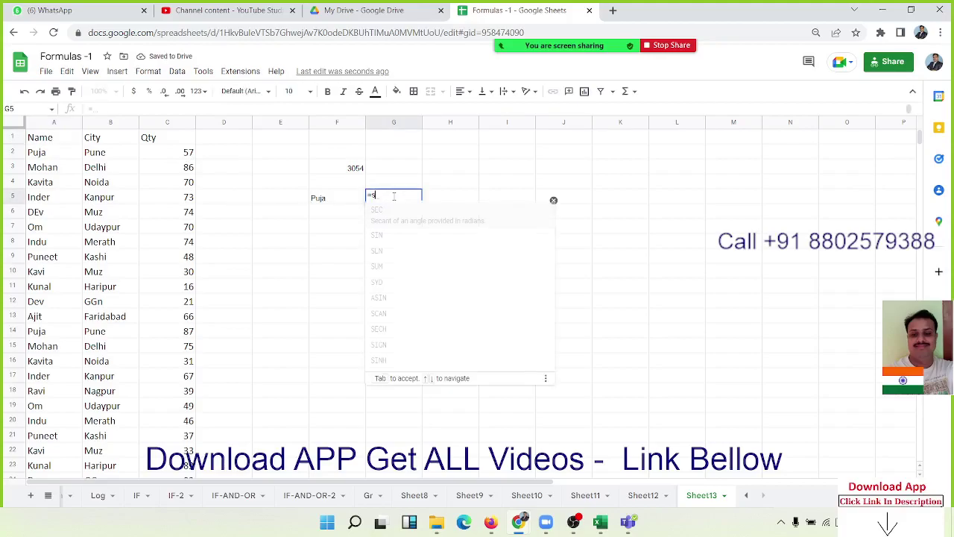
pyautogui.write('um')
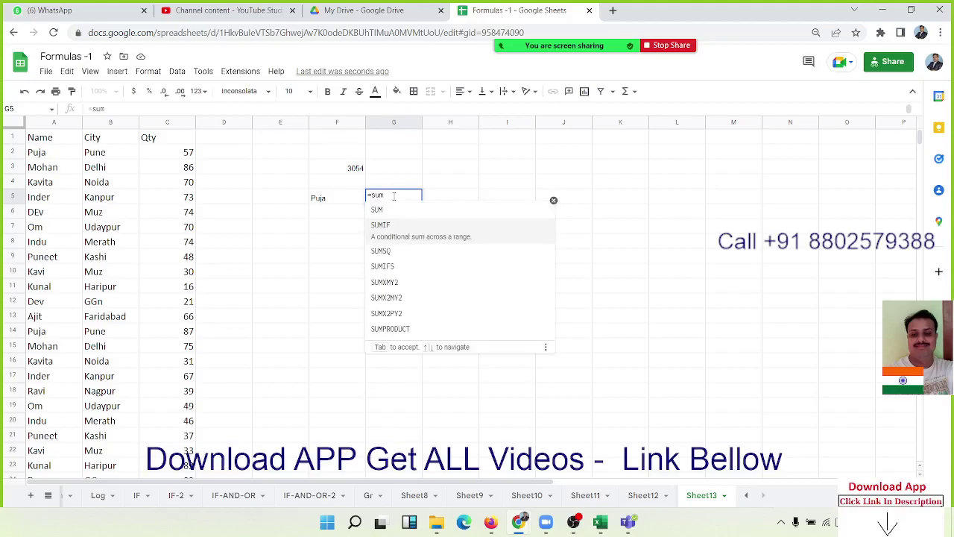
pyautogui.press('Tab')
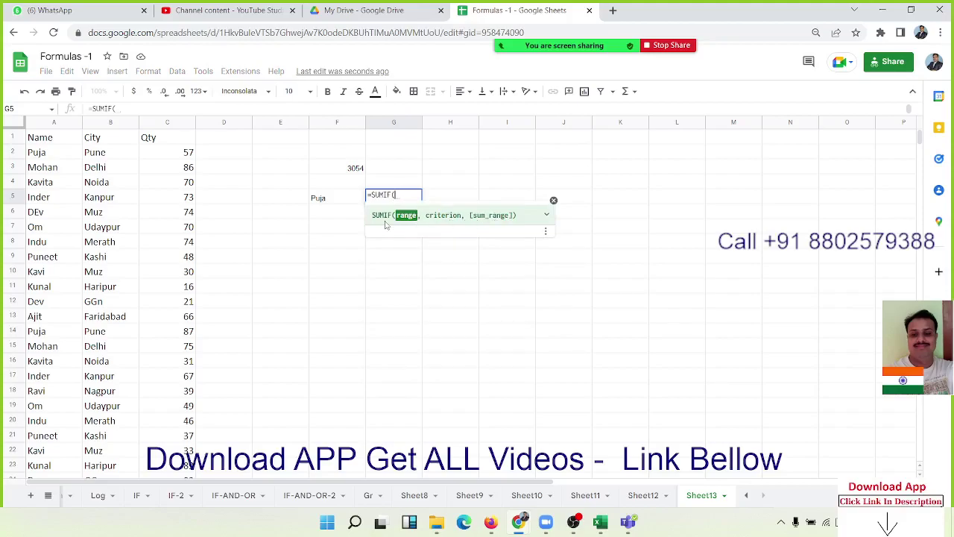
pyautogui.click(54, 122)
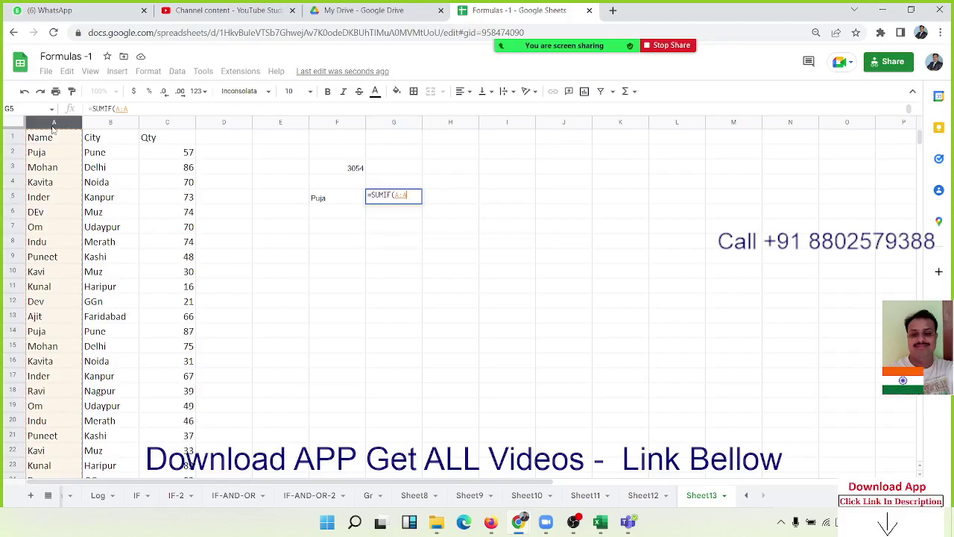
pyautogui.write(',')
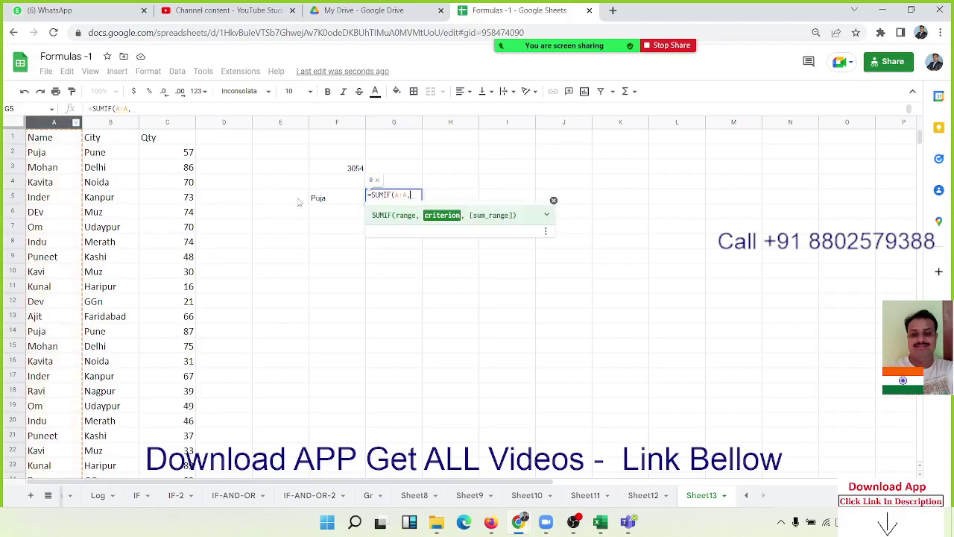
pyautogui.click(316, 200)
pyautogui.write(',')
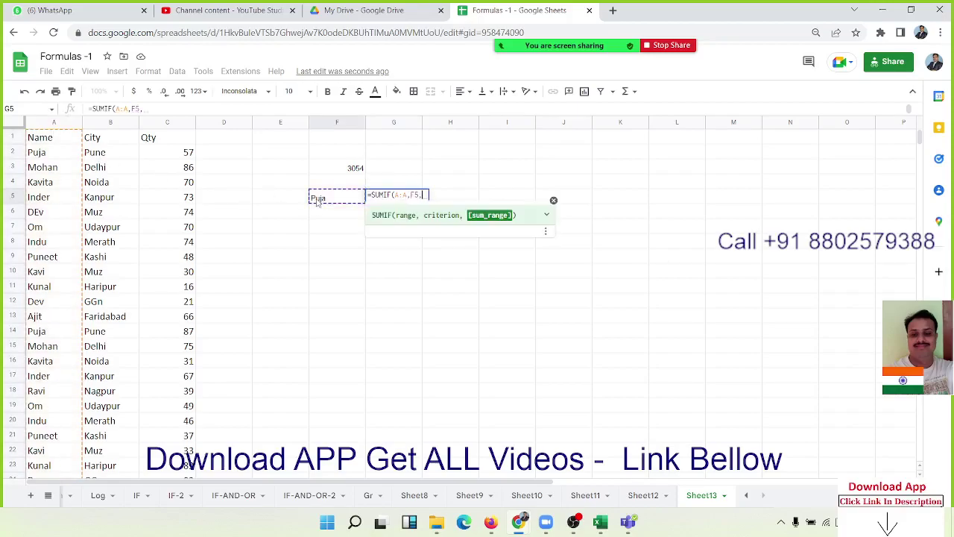
pyautogui.click(174, 125)
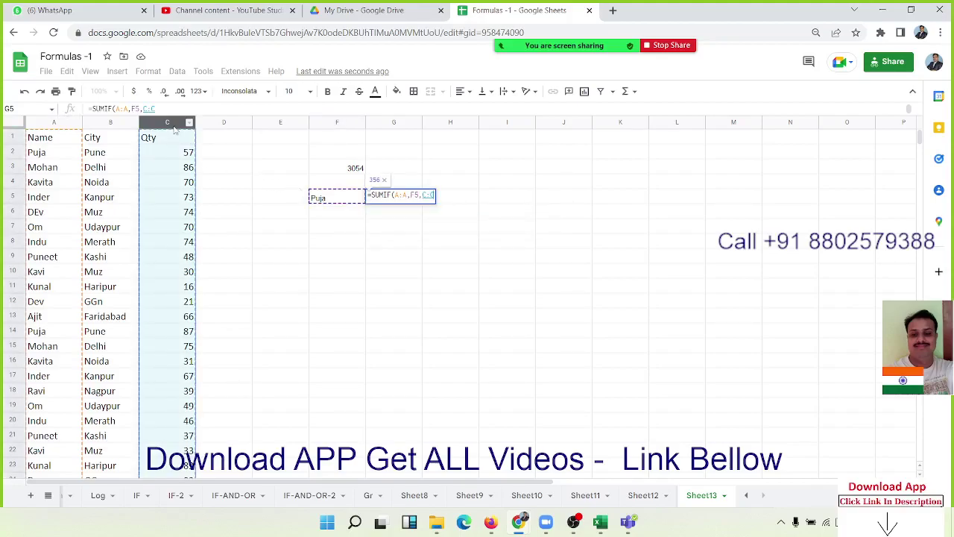
pyautogui.press('Return')
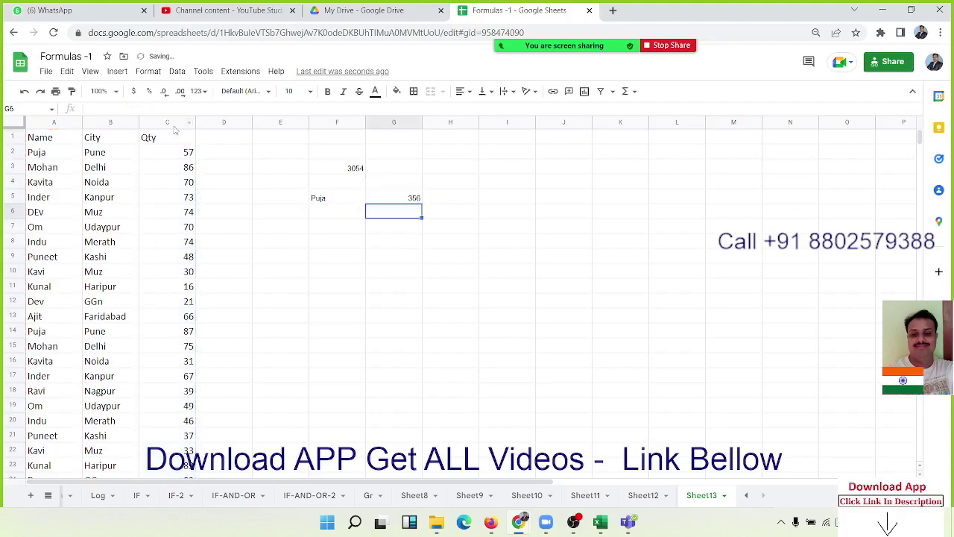
# - Enter the criterion >50 in F7
pyautogui.press('Up')
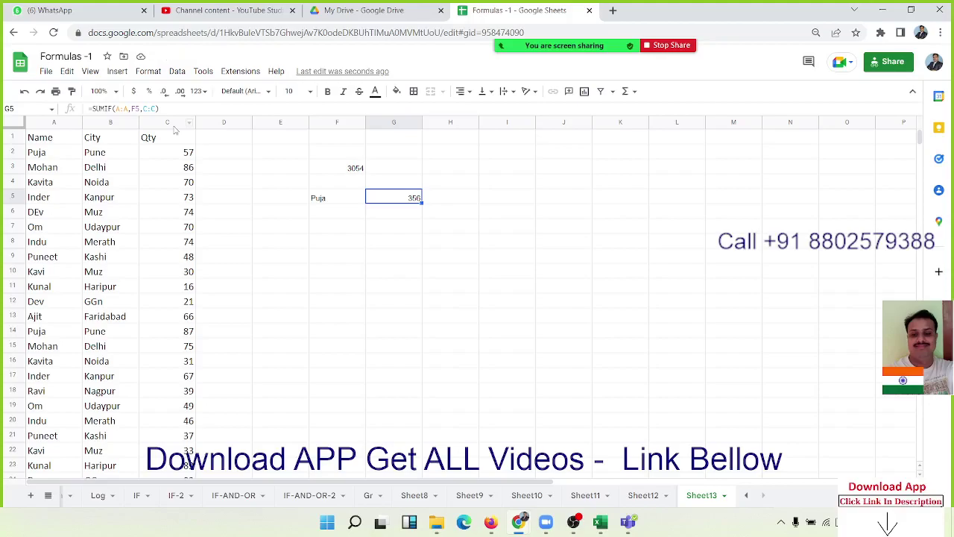
pyautogui.press('Left')
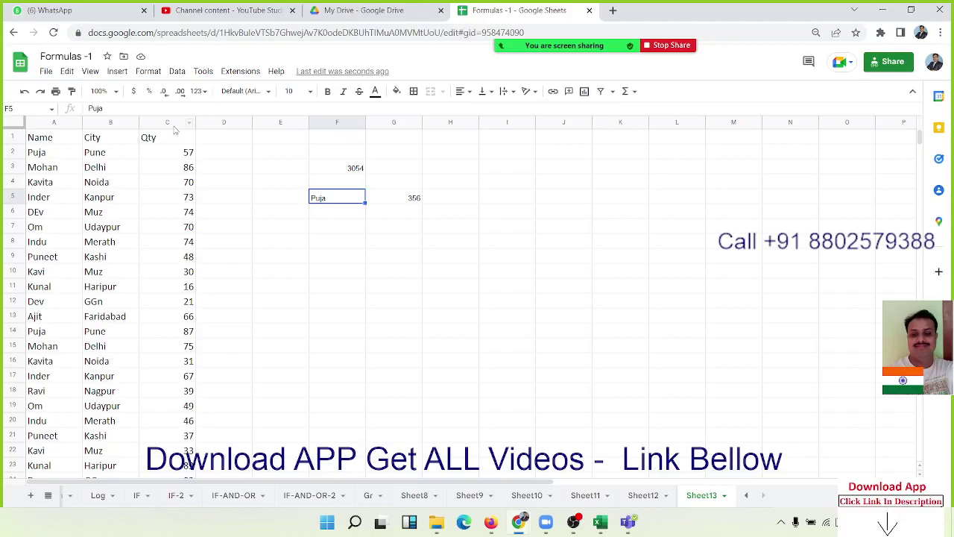
pyautogui.press('Down')
pyautogui.press('Down')
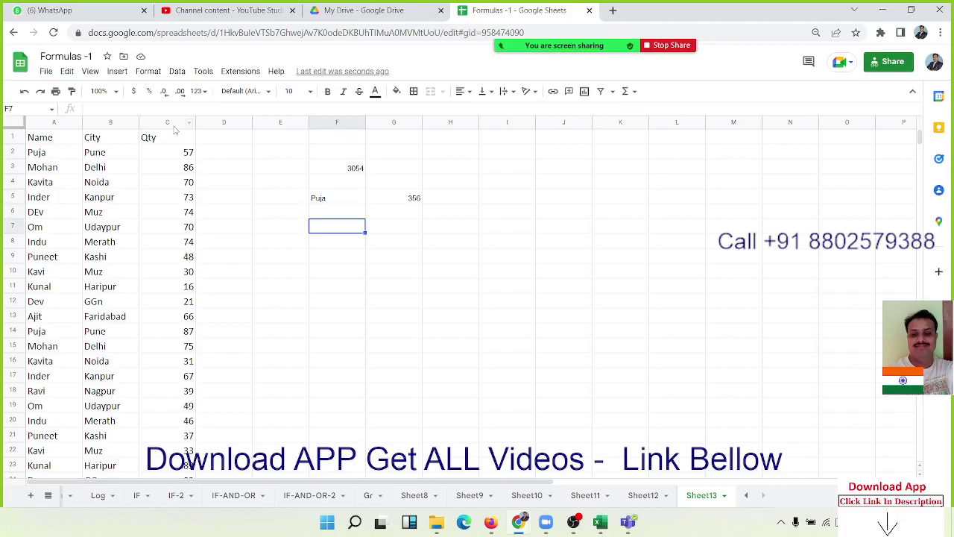
pyautogui.write('>50')
pyautogui.press('Tab')
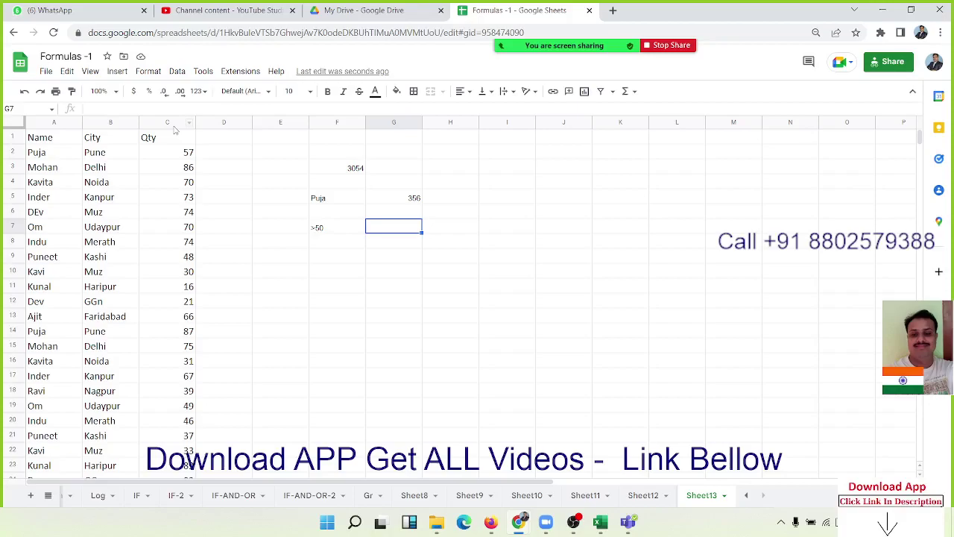
# - In G7 enter =SUMIF(C:C,F7), totalling Qty values above 50 as 2103
pyautogui.write('=')
pyautogui.write('sum')
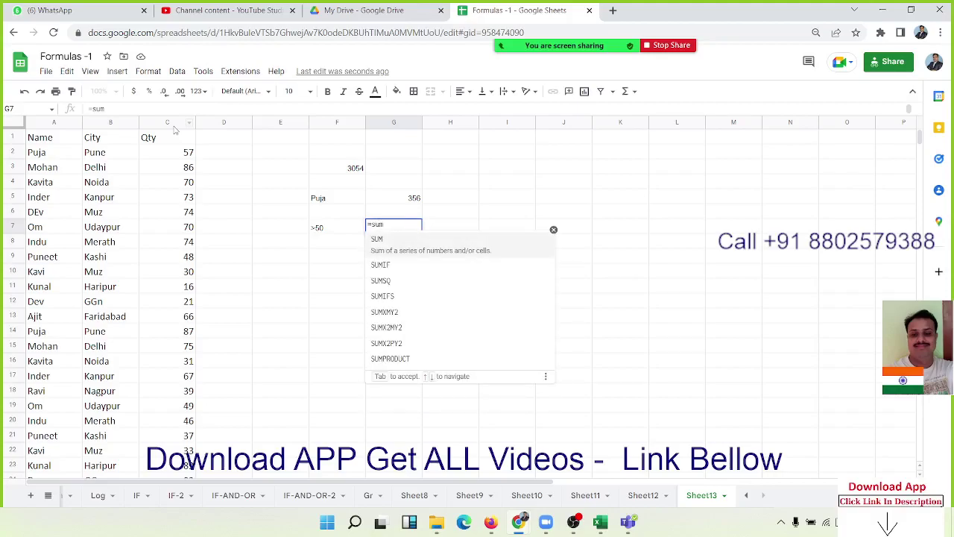
pyautogui.press('Down')
pyautogui.press('Tab')
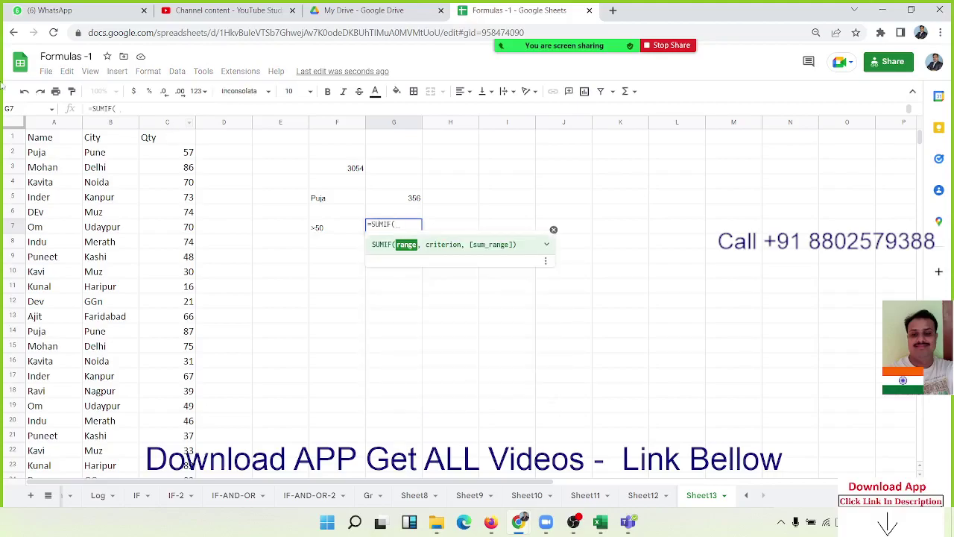
pyautogui.click(162, 126)
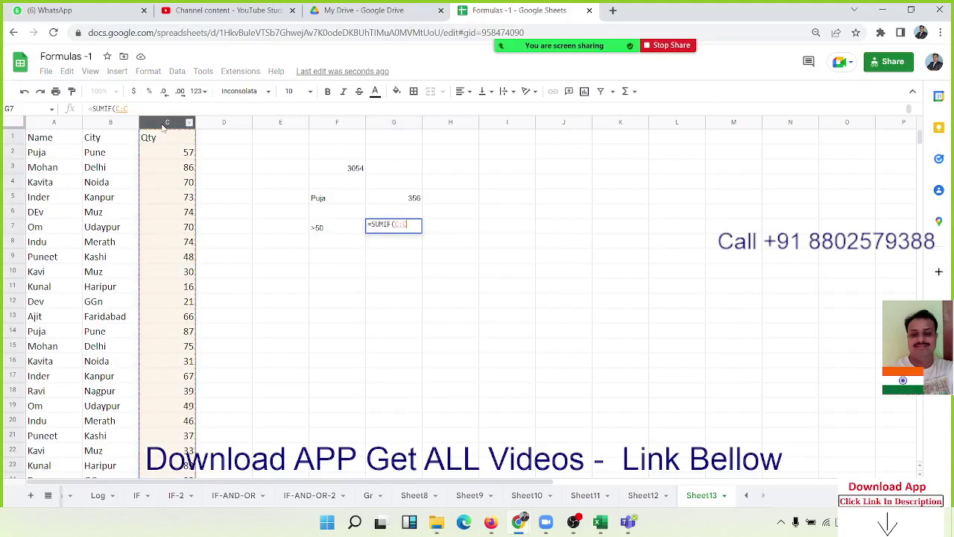
pyautogui.write(',')
pyautogui.click(324, 228)
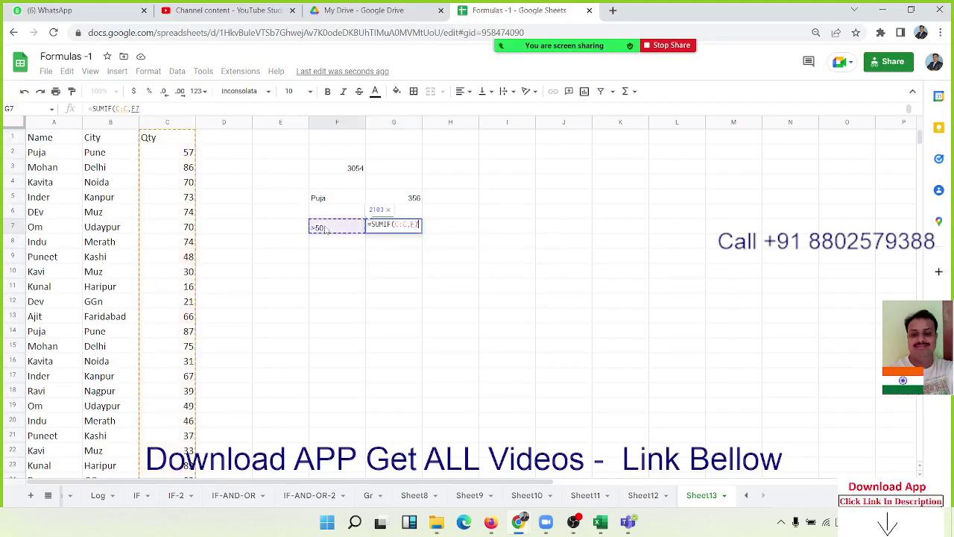
pyautogui.press('Return')
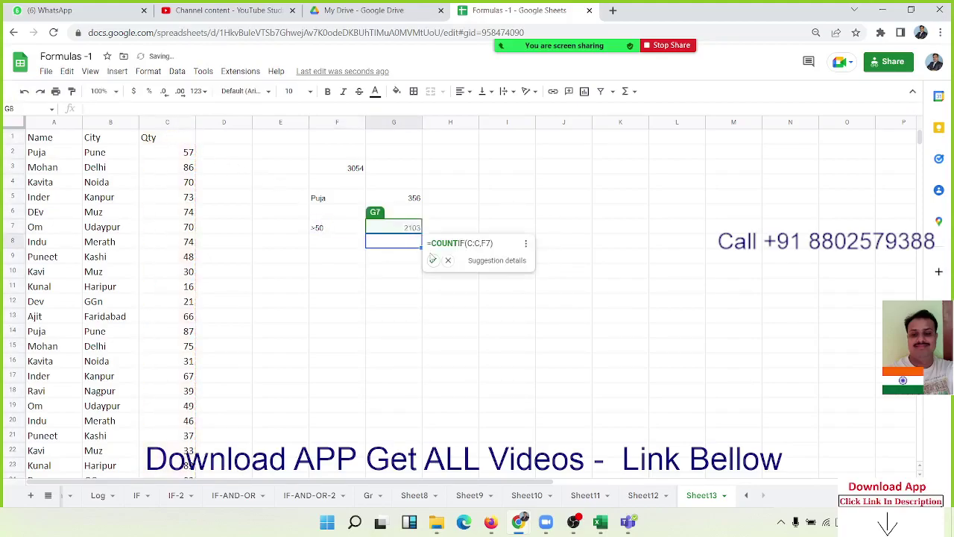
# - Review G7's SUMIF formula and its >50 criterion in F7 without changing them
pyautogui.click(342, 349)
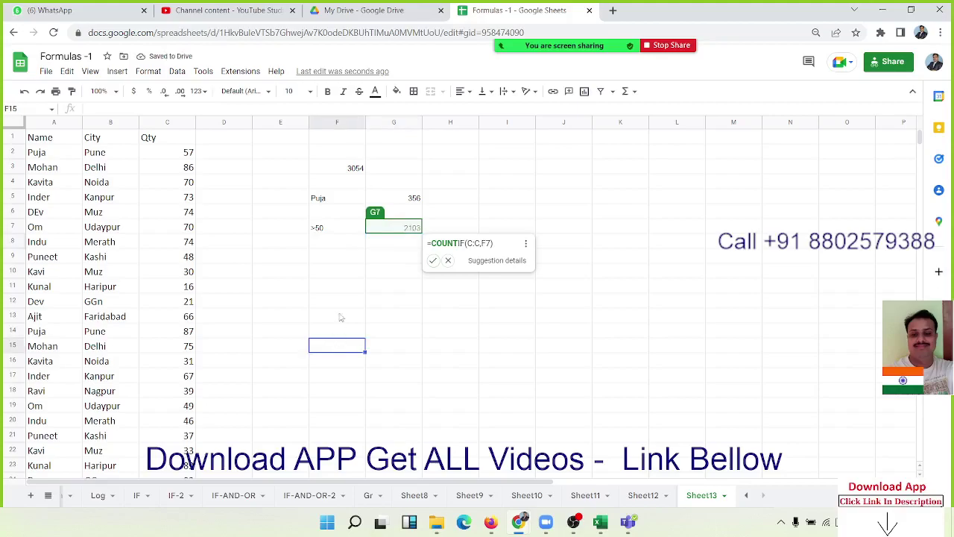
pyautogui.click(355, 259)
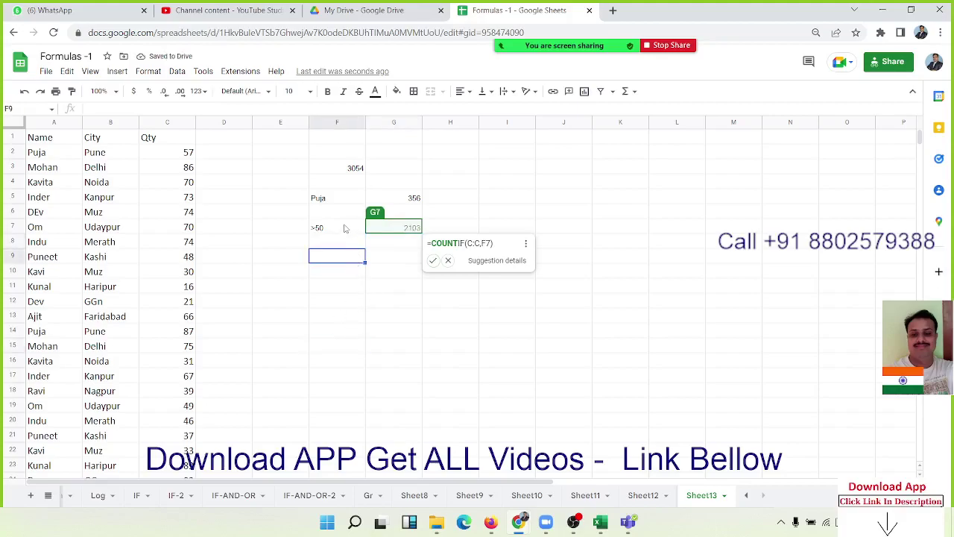
pyautogui.click(345, 228)
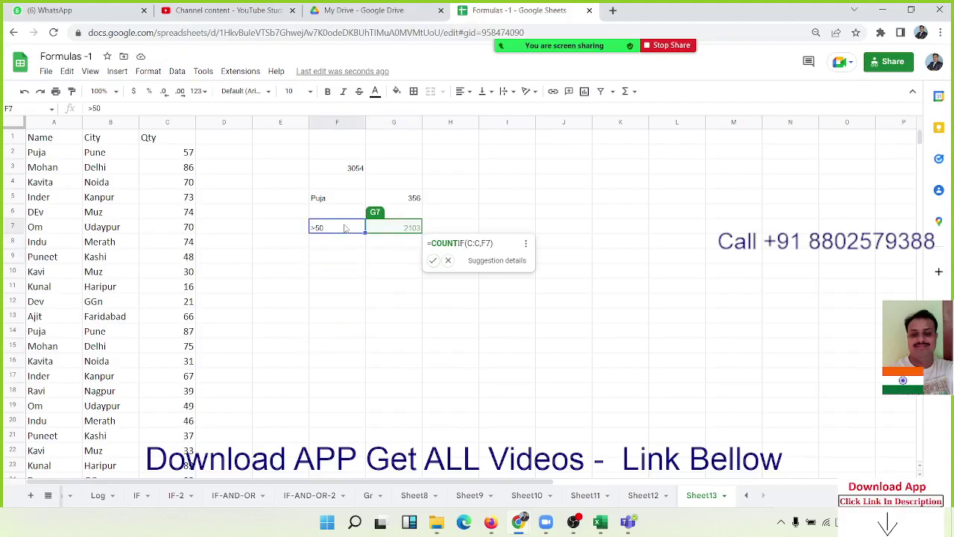
pyautogui.click(402, 231)
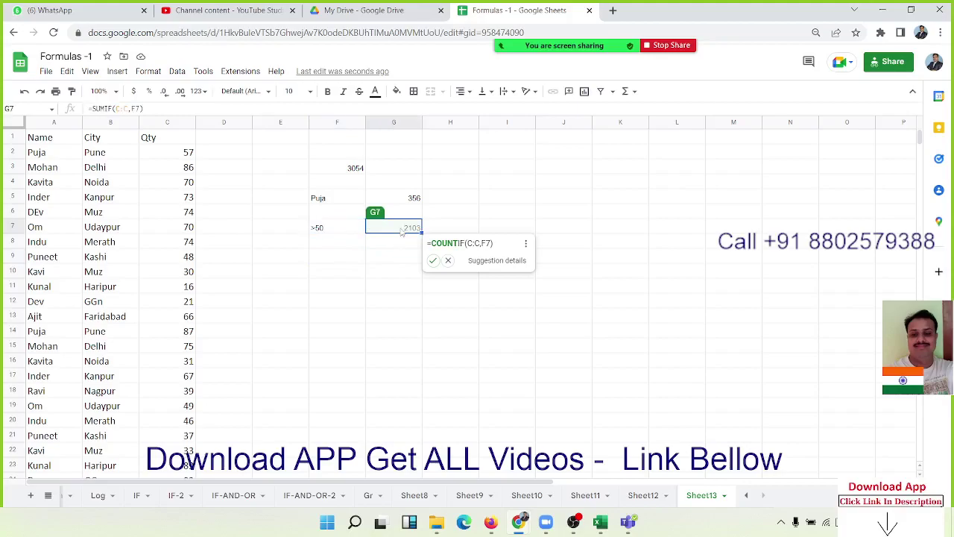
pyautogui.click(196, 108)
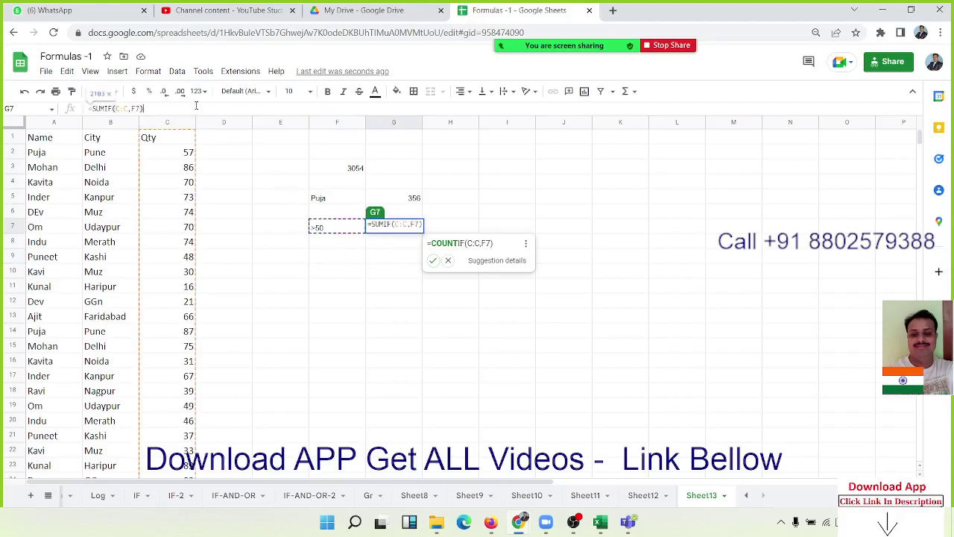
pyautogui.press('Return')
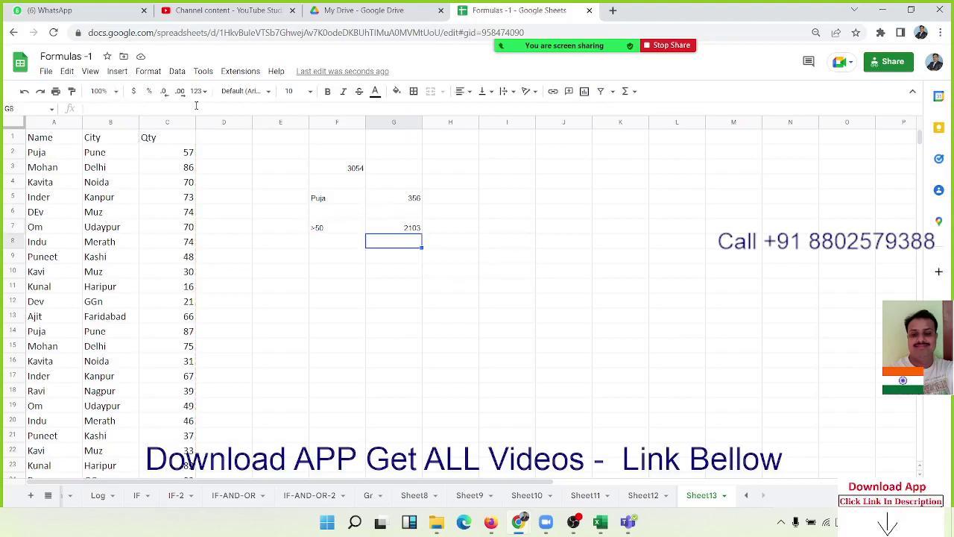
pyautogui.click(404, 231)
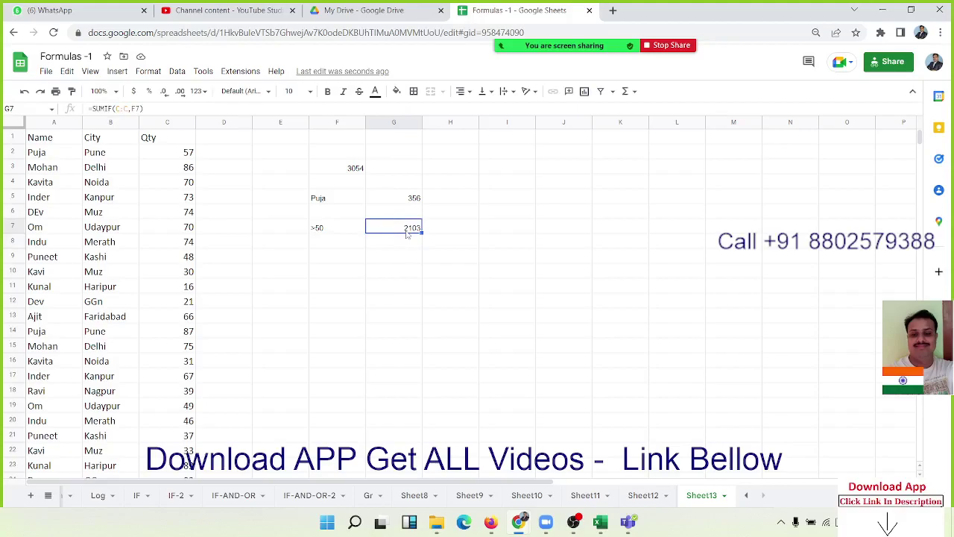
pyautogui.click(331, 229)
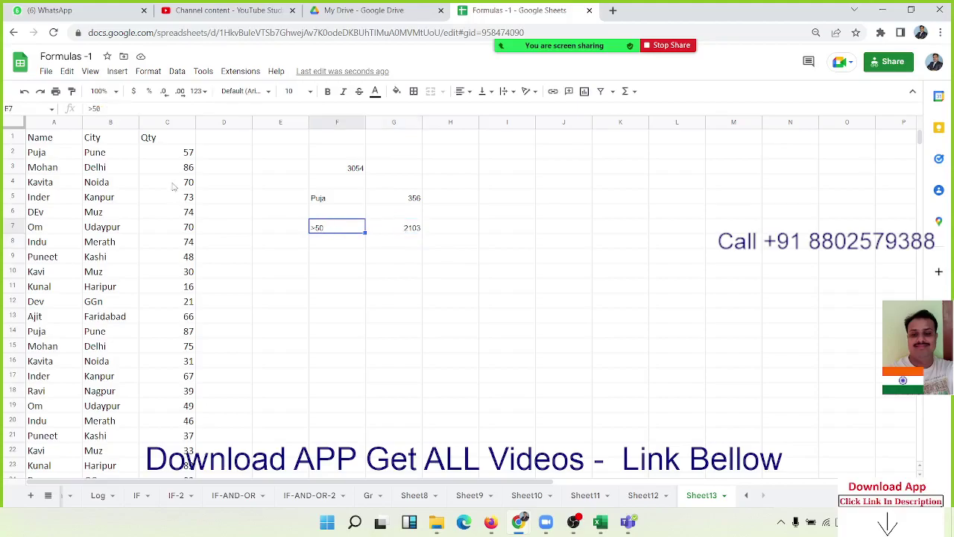
pyautogui.click(385, 229)
# - Show the SUMIF argument help for G7's formula, including the optional sum_range, then leave it unchanged
pyautogui.doubleClick(385, 230)
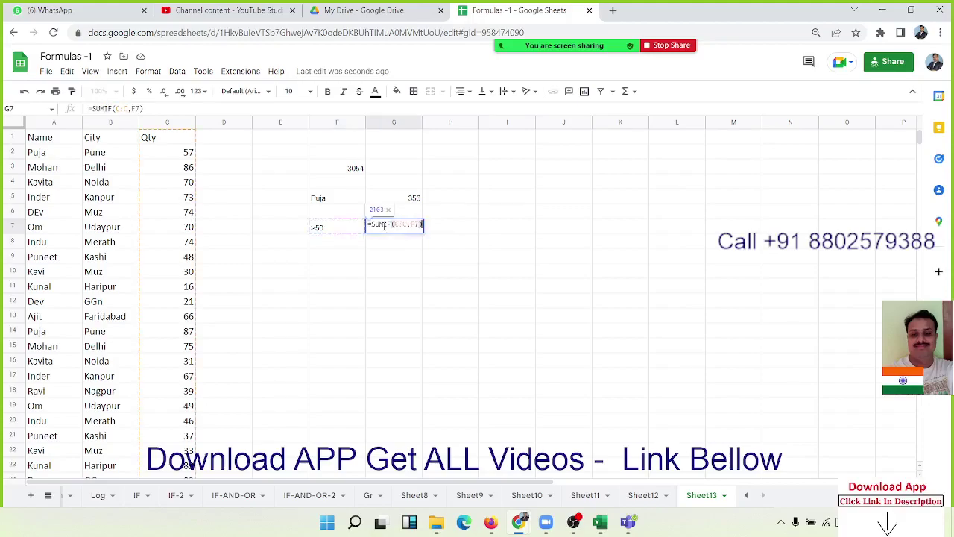
pyautogui.click(414, 224)
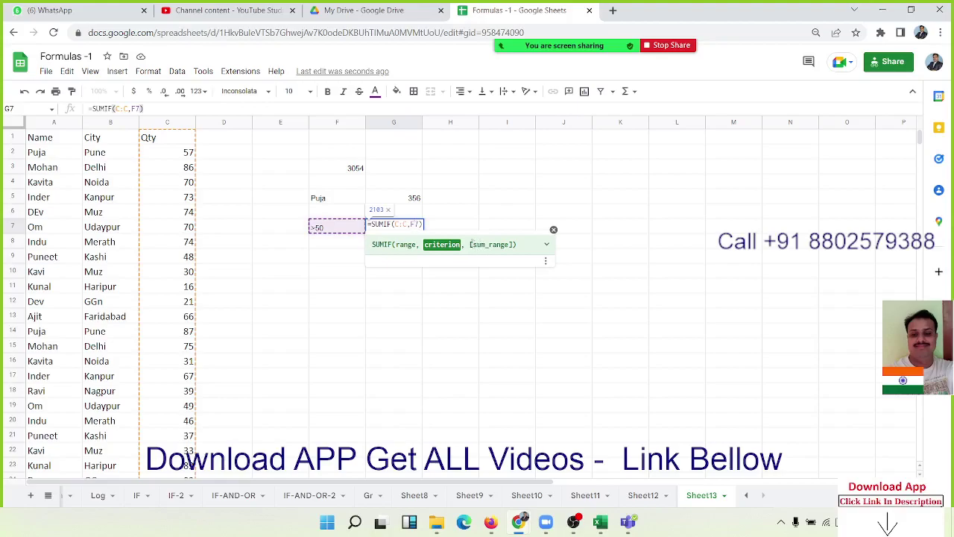
pyautogui.moveTo(469, 244)
pyautogui.mouseDown()
pyautogui.moveTo(519, 244)
pyautogui.moveTo(513, 256)
pyautogui.mouseUp()
pyautogui.click(513, 255)
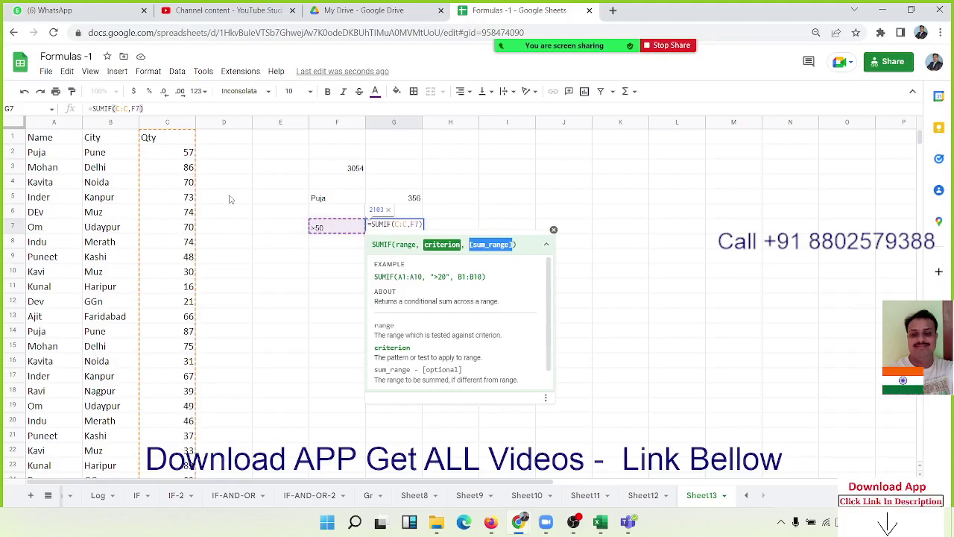
pyautogui.press('F1')
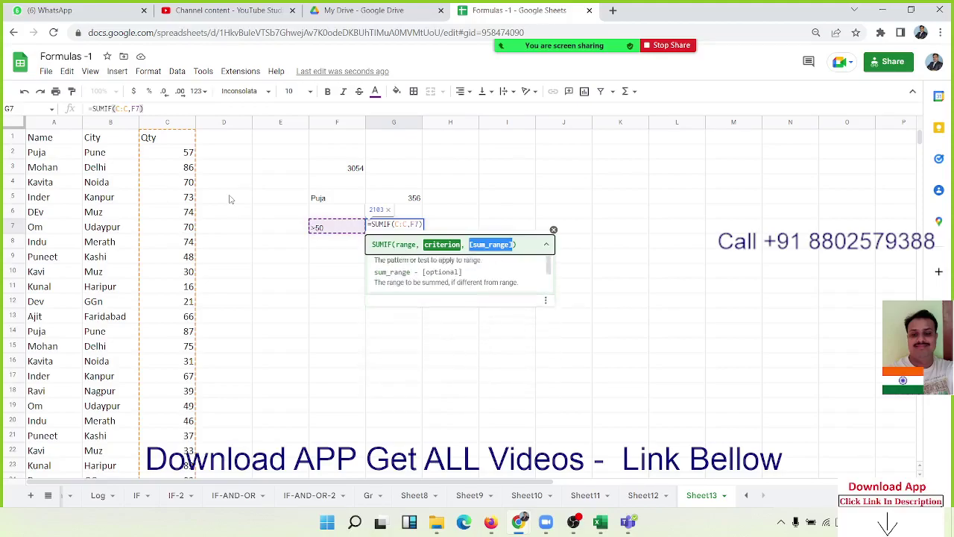
pyautogui.click(741, 231)
# - List the comparison operators <, >=, <= and <> in F8 to F11
pyautogui.click(352, 247)
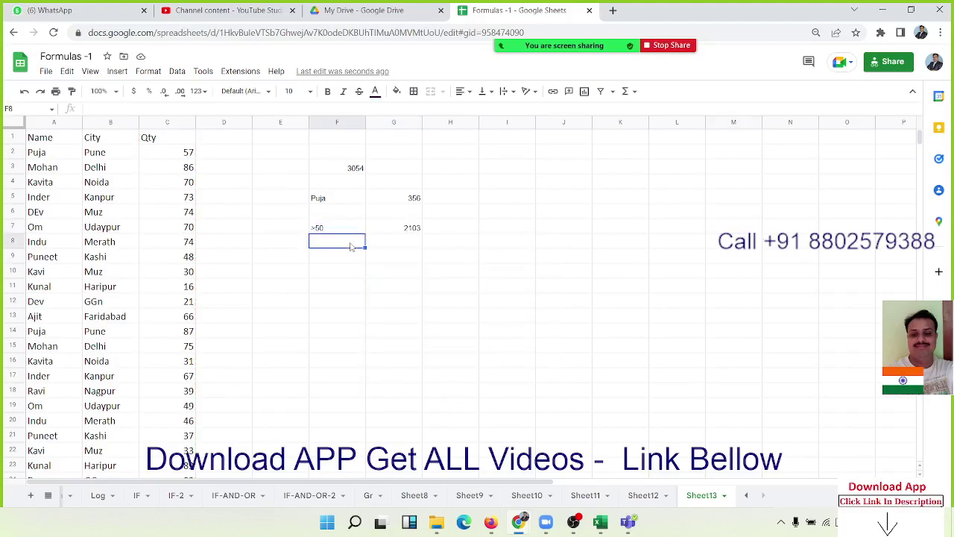
pyautogui.write('<')
pyautogui.press('Return')
pyautogui.write('>=')
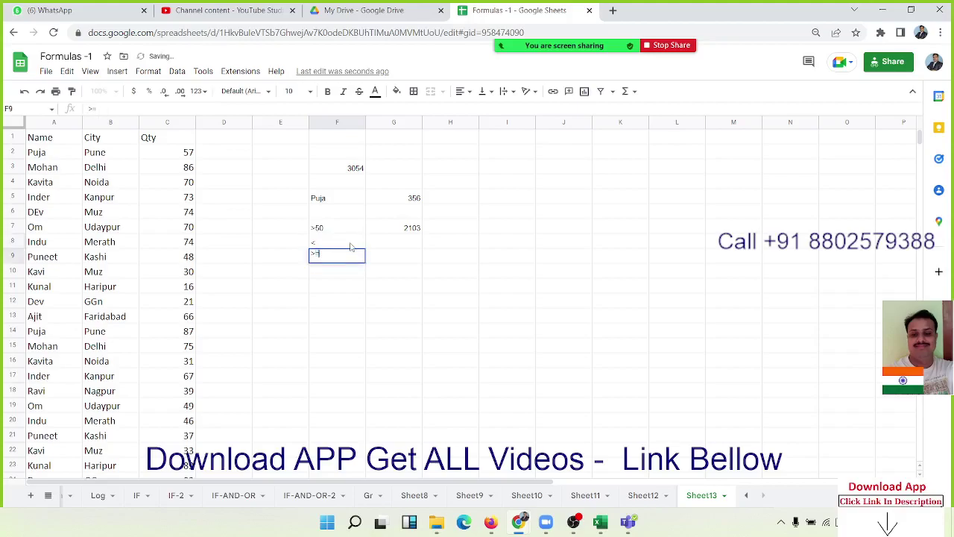
pyautogui.press('Return')
pyautogui.write('<=')
pyautogui.press('Return')
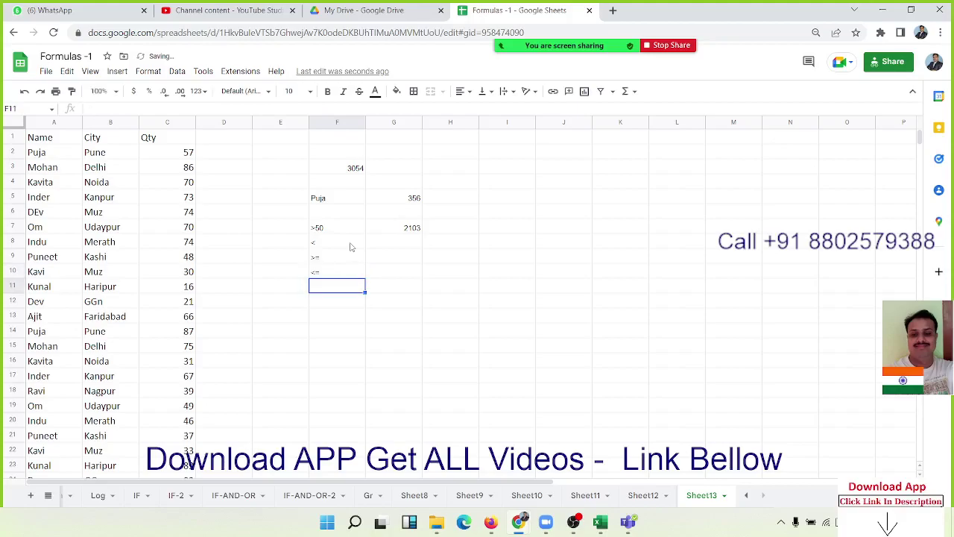
pyautogui.write('<>')
pyautogui.press('Return')
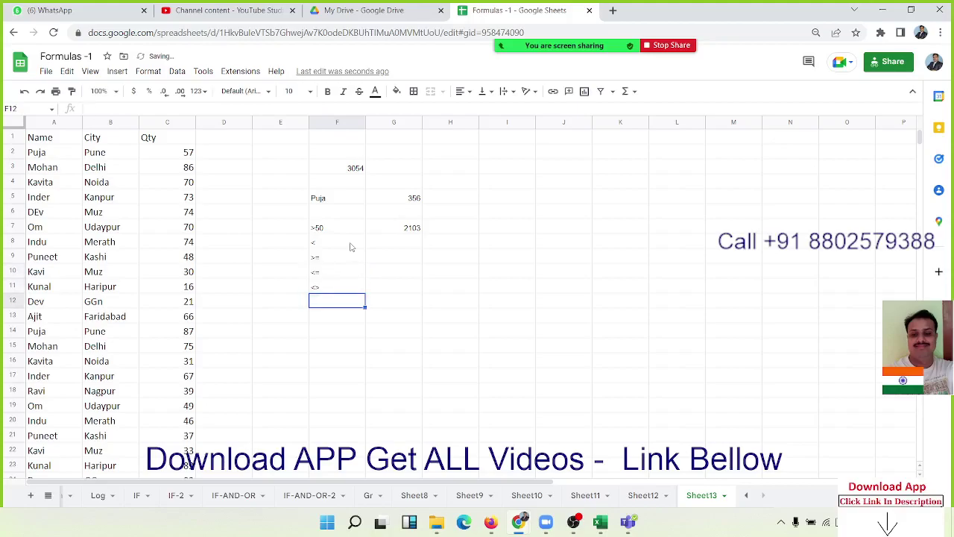
pyautogui.press('Up')
pyautogui.press('Up')
pyautogui.press('Up')
pyautogui.press('Up')
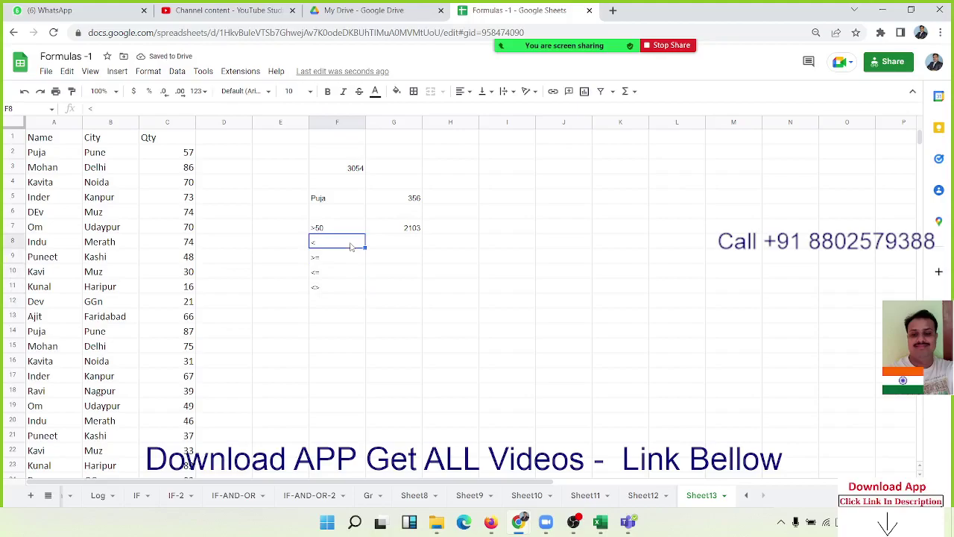
# - Enter the sample values 50, 70 and 90 in I8 to I10
pyautogui.press('Right')
pyautogui.press('Right')
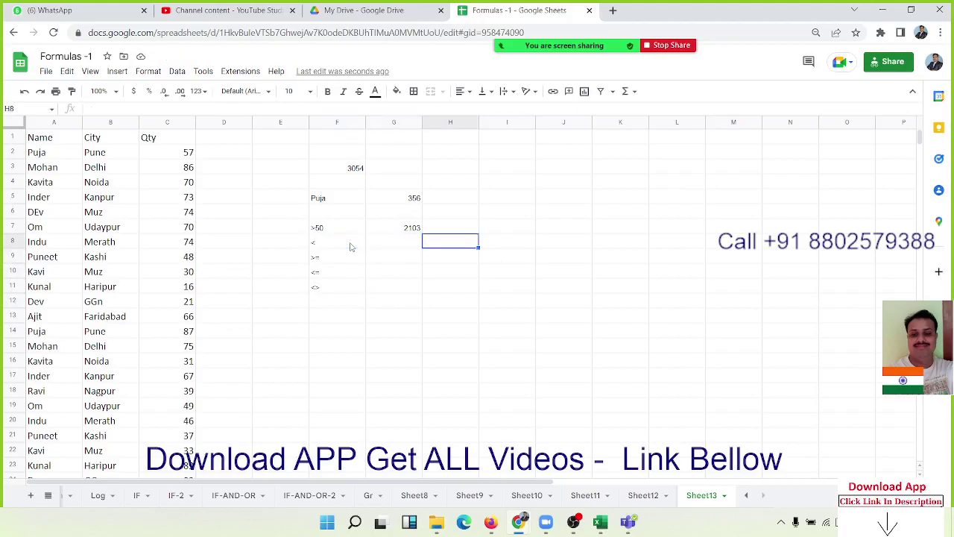
pyautogui.press('Right')
pyautogui.write('50')
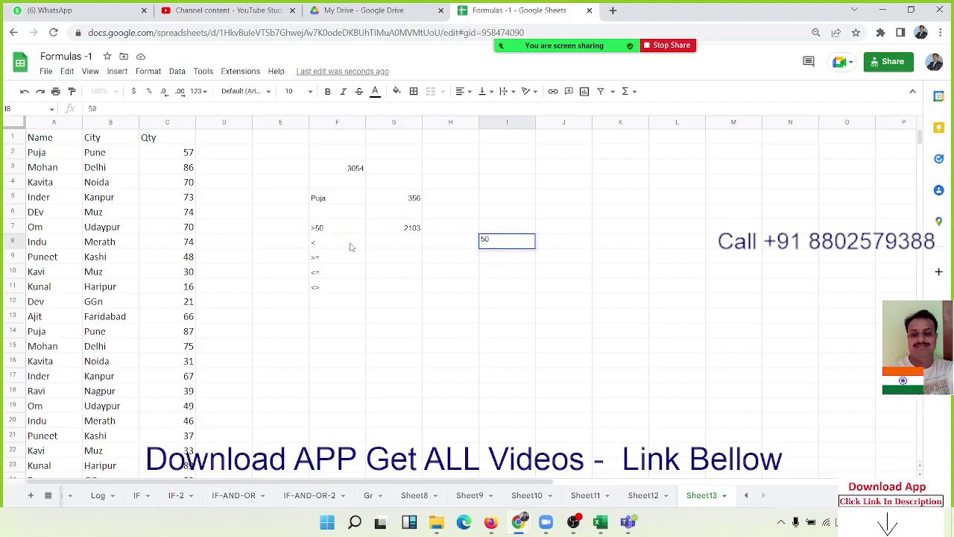
pyautogui.press('Return')
pyautogui.write('70')
pyautogui.press('Return')
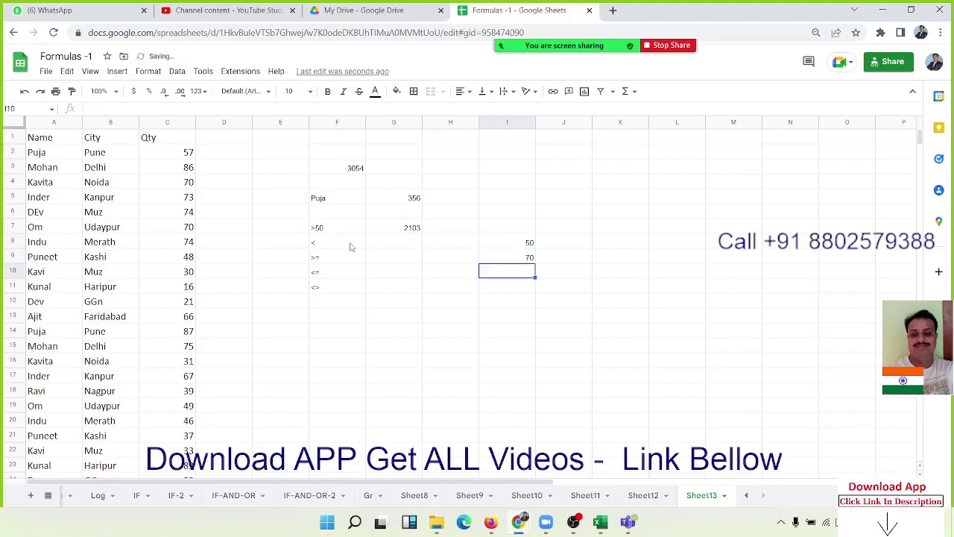
pyautogui.write('90')
pyautogui.press('Return')
pyautogui.press('Right')
pyautogui.press('Up')
pyautogui.press('Up')
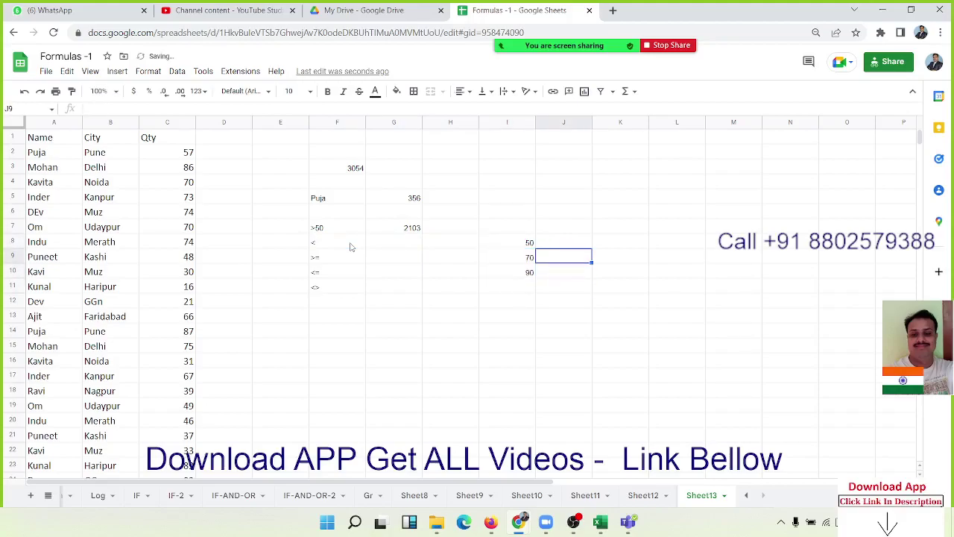
pyautogui.press('Up')
pyautogui.press('Left')
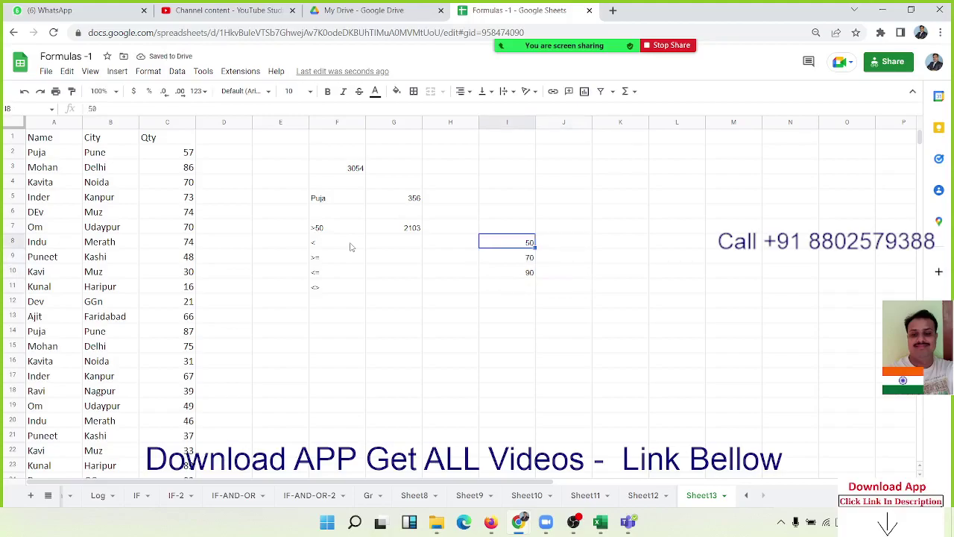
pyautogui.press('Right')
# - Enter =SUMIF(C8,">"&I8) in J8 and fill it down to J10
pyautogui.write('=')
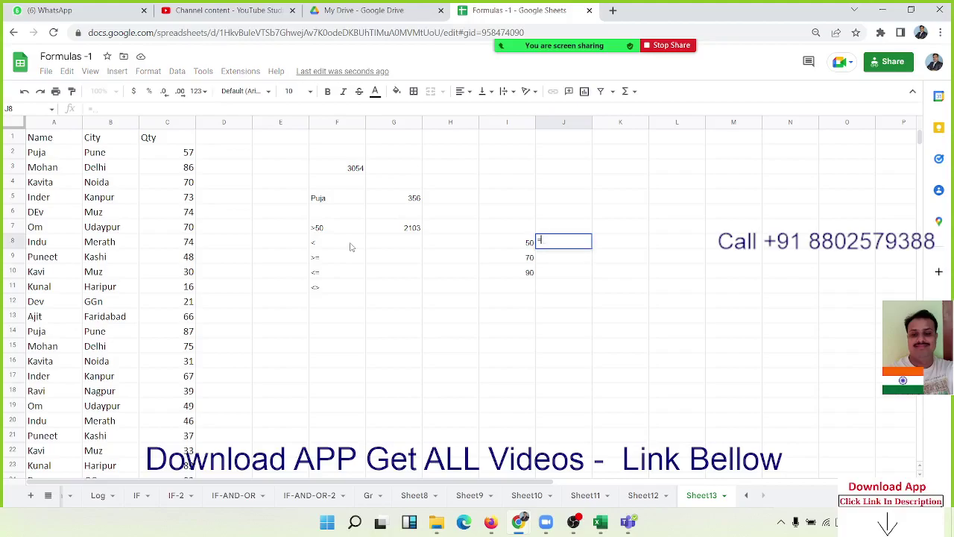
pyautogui.write('sum')
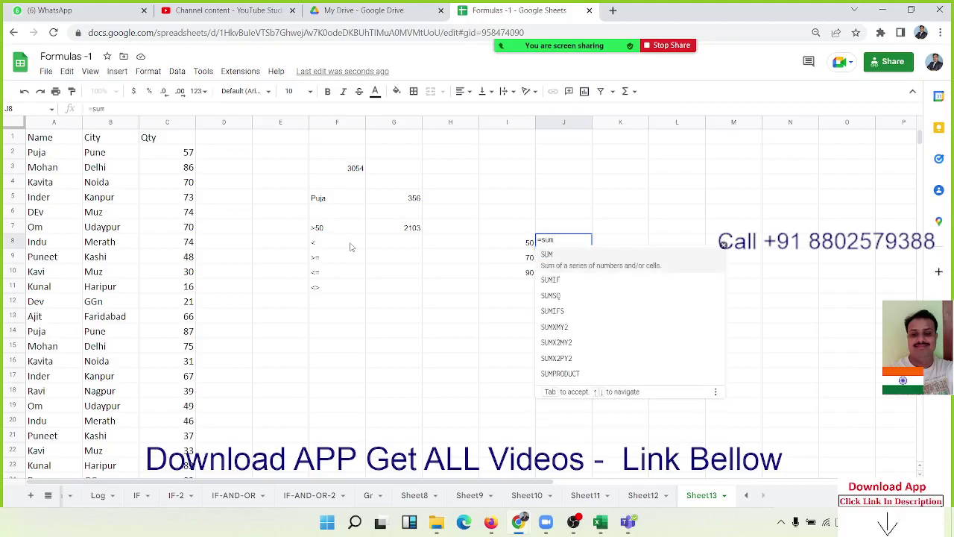
pyautogui.write('i')
pyautogui.press('Tab')
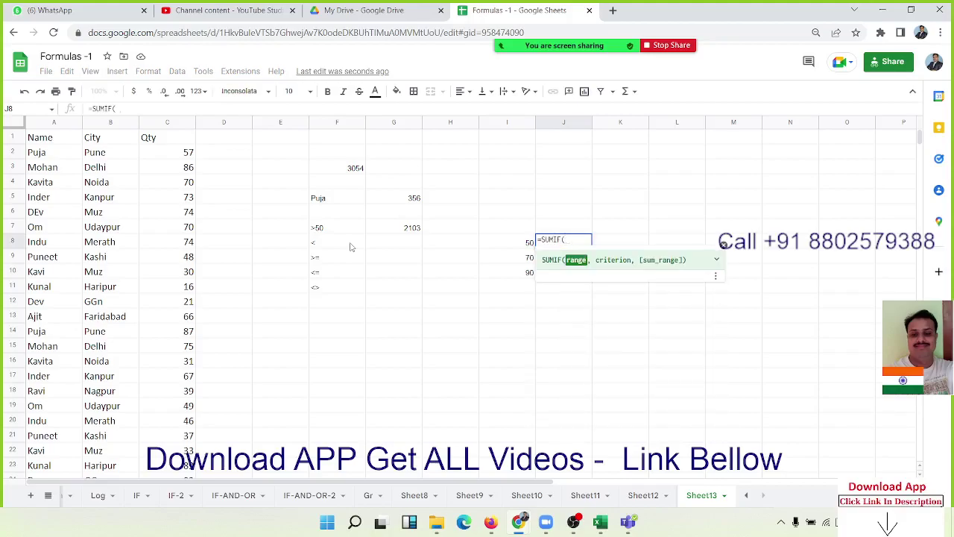
pyautogui.press('Left')
pyautogui.press('Left')
pyautogui.press('Left')
pyautogui.press('Left')
pyautogui.press('Left')
pyautogui.press('Left')
pyautogui.press('Left')
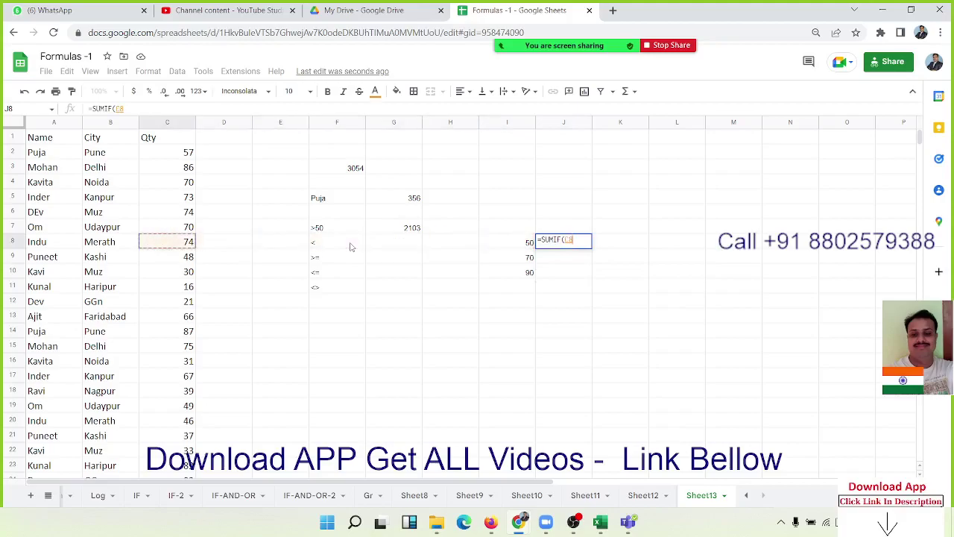
pyautogui.write(',"')
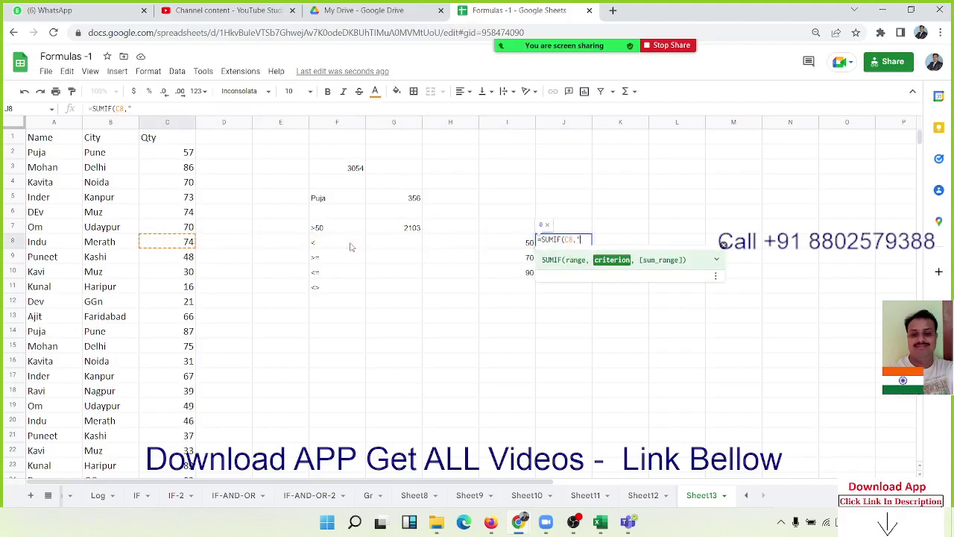
pyautogui.write('>"')
pyautogui.write('&')
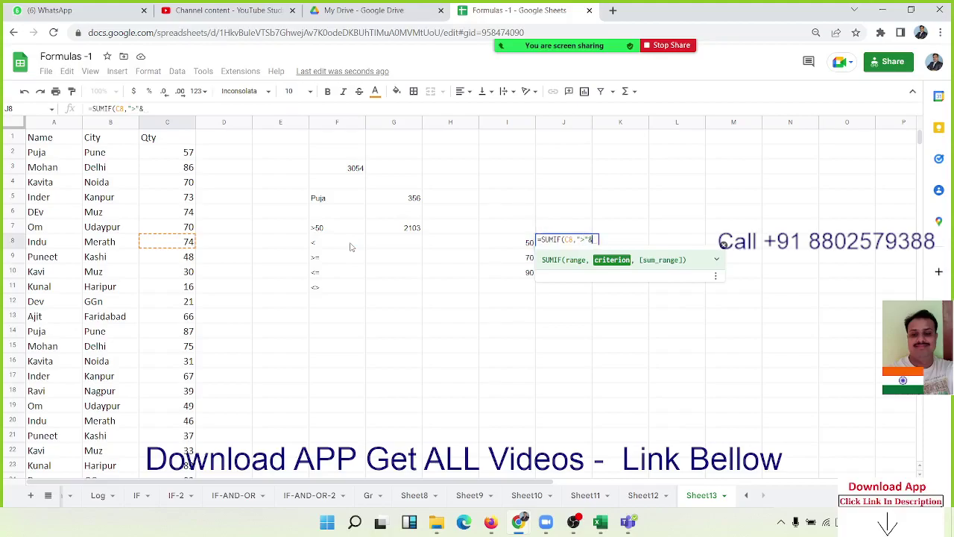
pyautogui.click(490, 246)
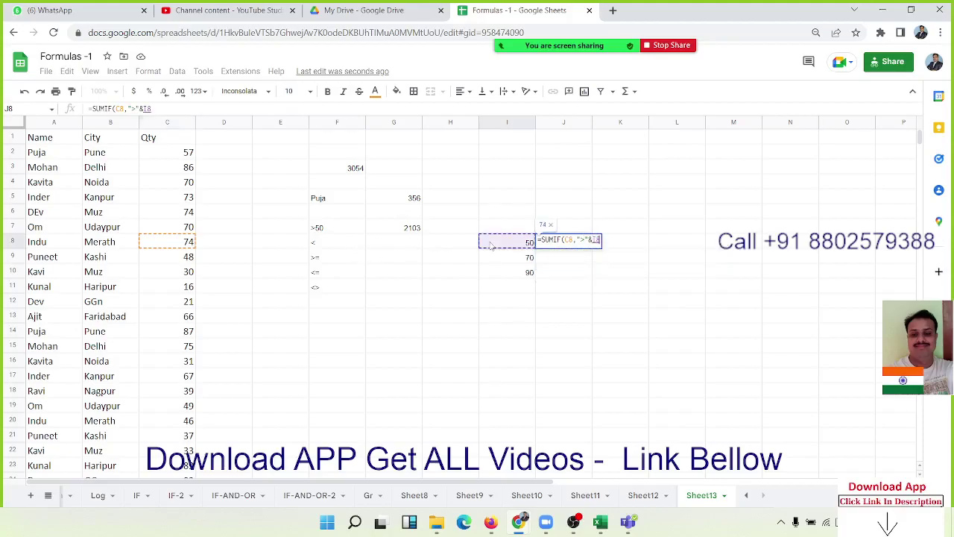
pyautogui.press('Return')
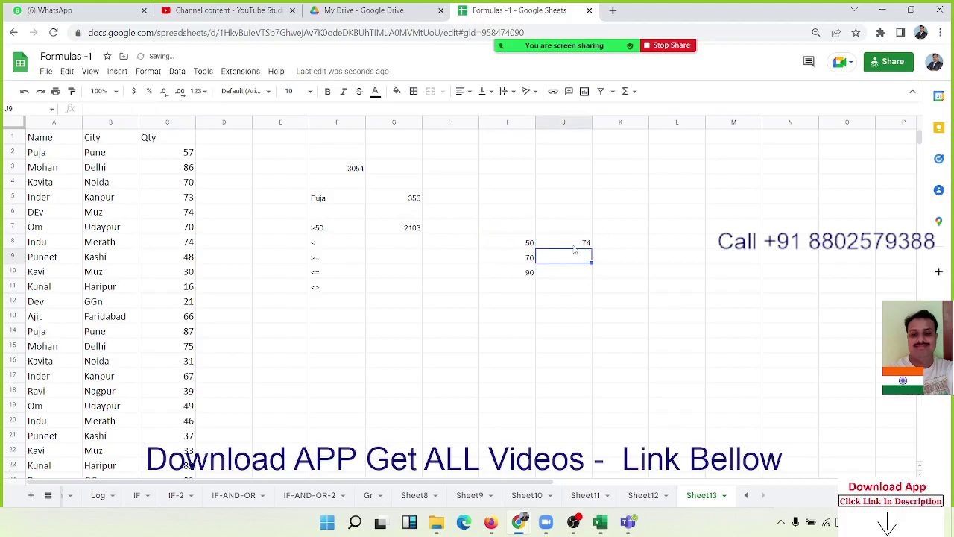
pyautogui.click(585, 246)
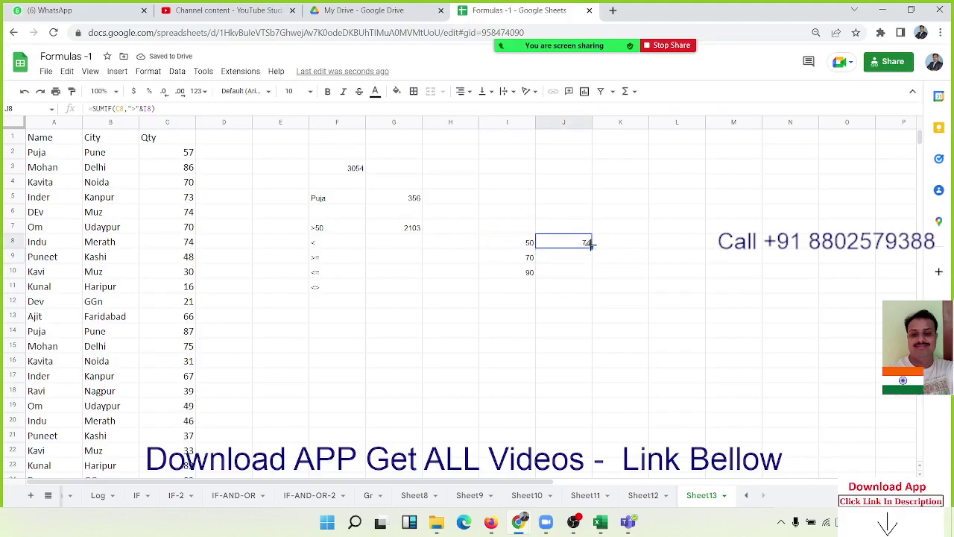
pyautogui.moveTo(589, 246); pyautogui.dragTo(588, 275)
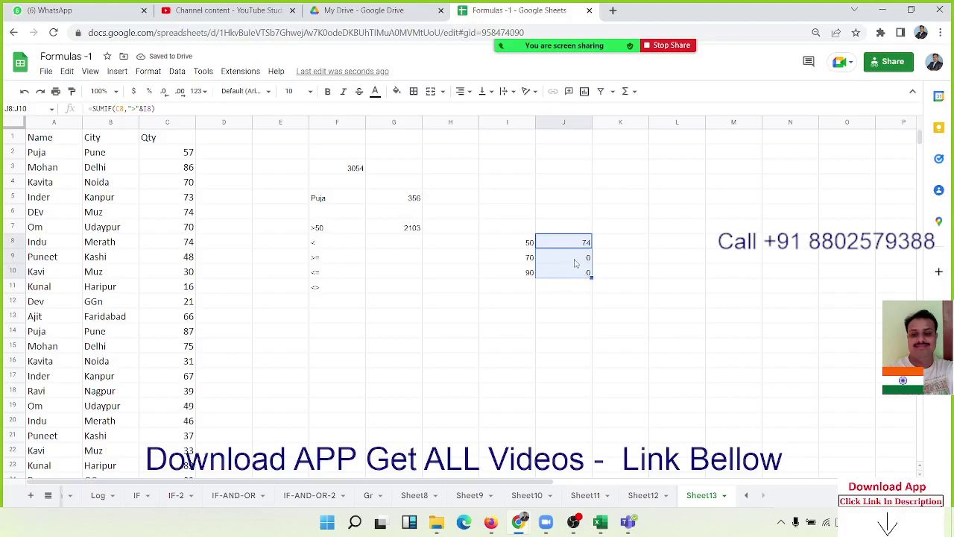
# - Change J8's range to the whole C:C column so it returns 2103
pyautogui.click(575, 263)
pyautogui.doubleClick(575, 261)
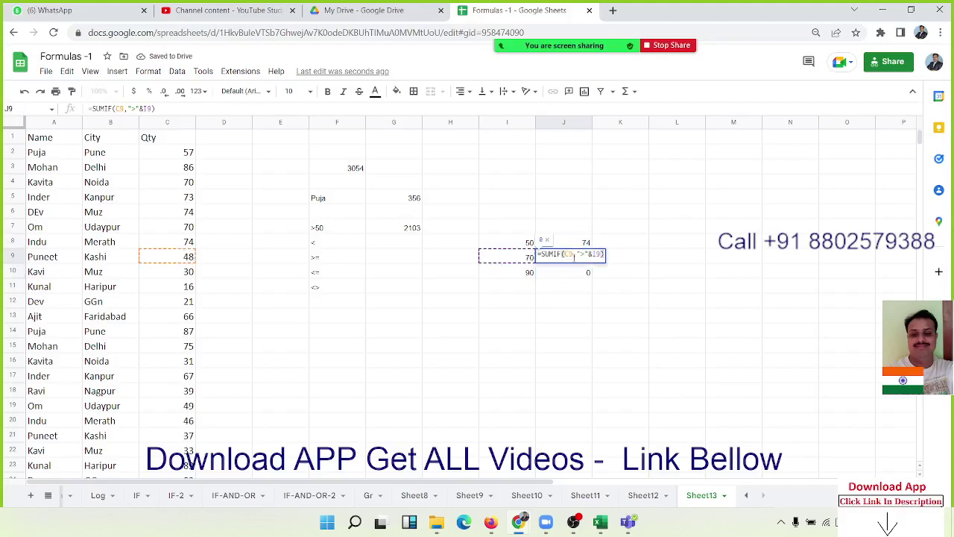
pyautogui.doubleClick(589, 242)
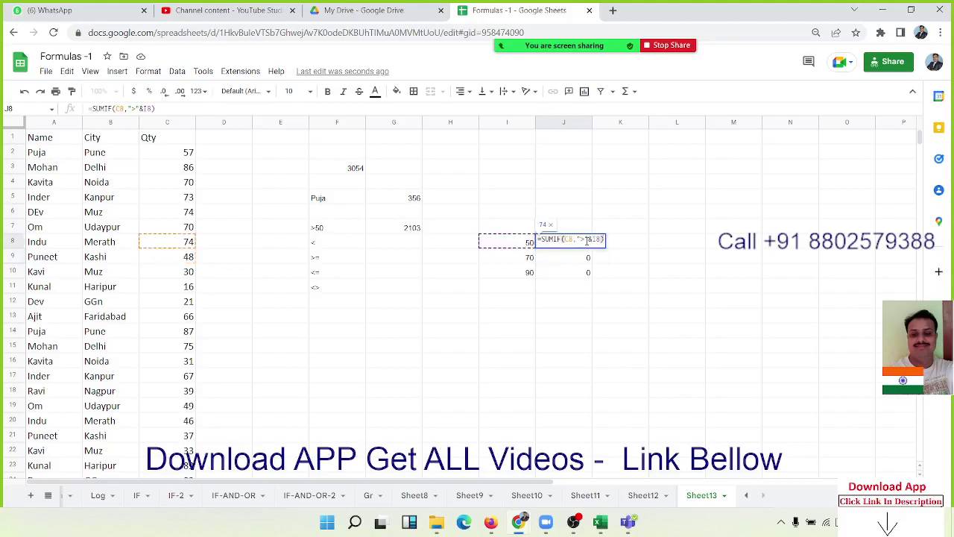
pyautogui.click(574, 239)
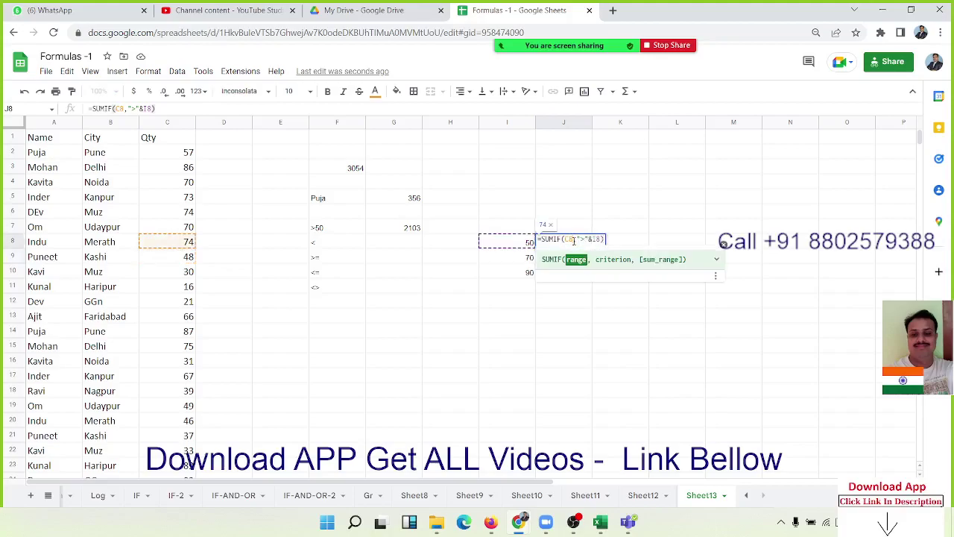
pyautogui.press('BackSpace')
pyautogui.write(':')
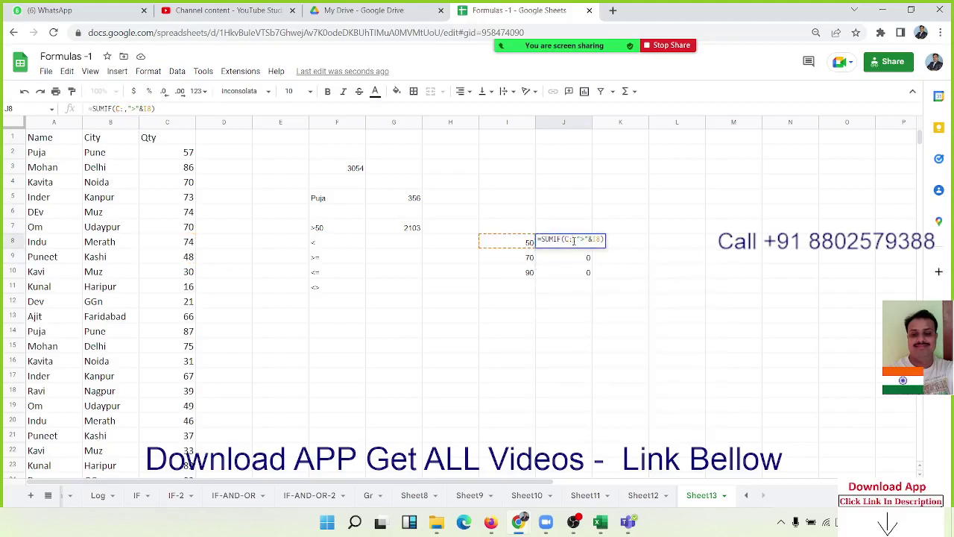
pyautogui.write('c')
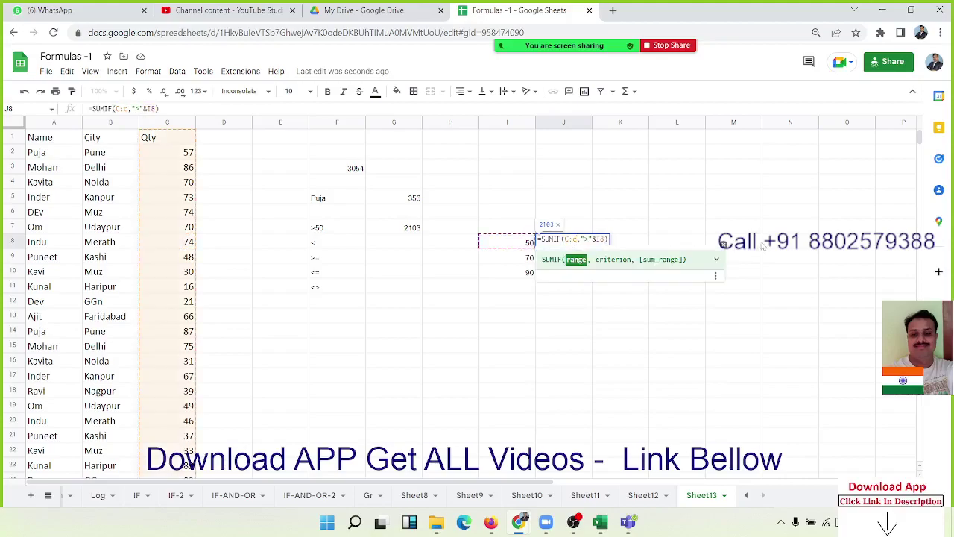
pyautogui.press('Return')
pyautogui.press('Up')
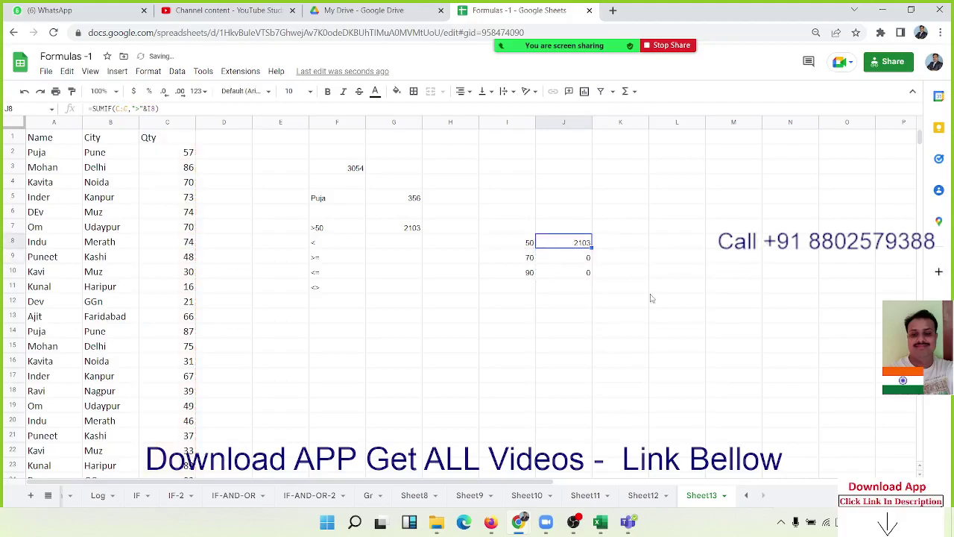
# - Retype A8 as a longer full name and put a wildcard name criterion in F12
pyautogui.click(293, 329)
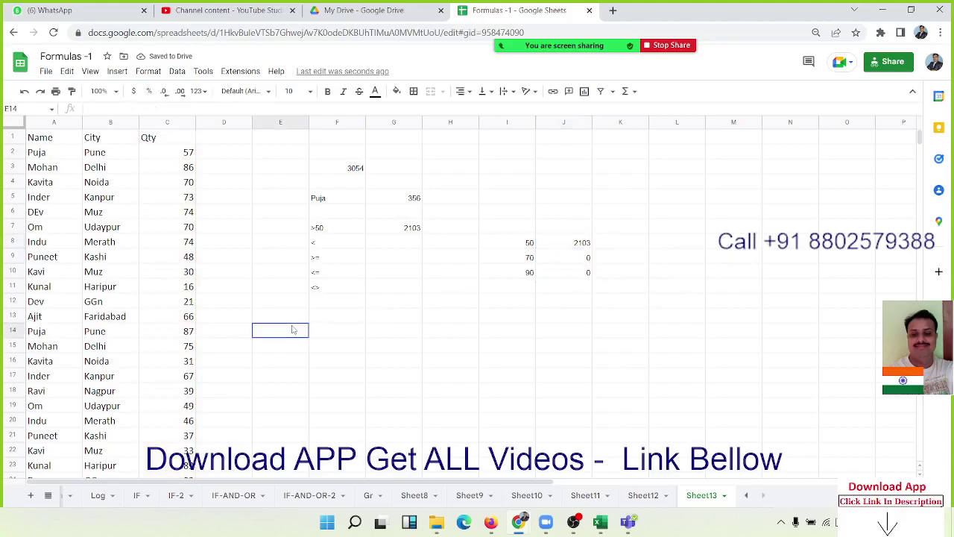
pyautogui.click(293, 319)
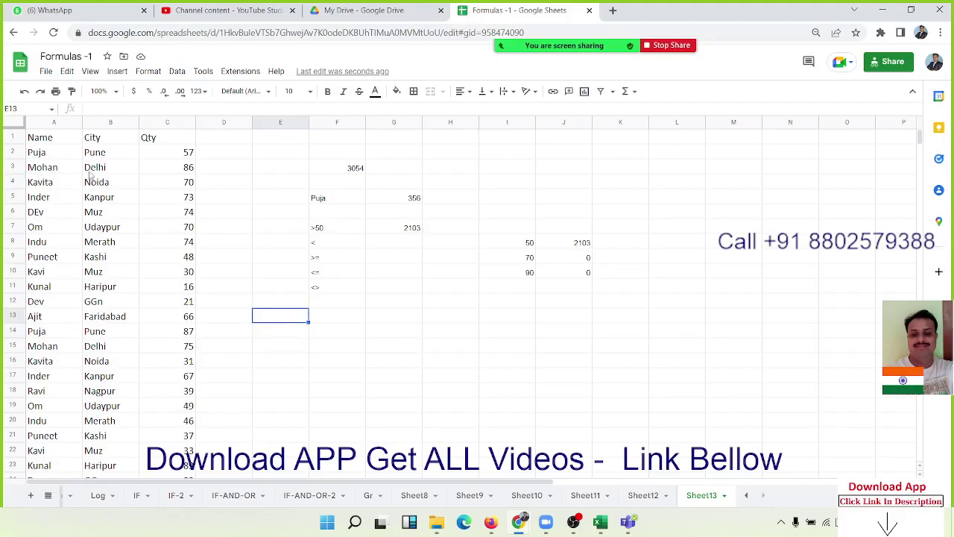
pyautogui.click(54, 240)
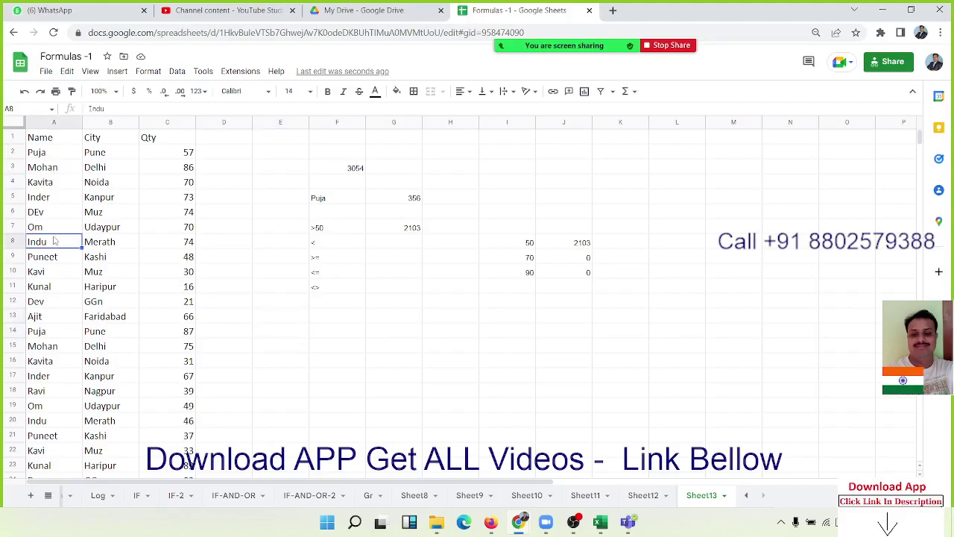
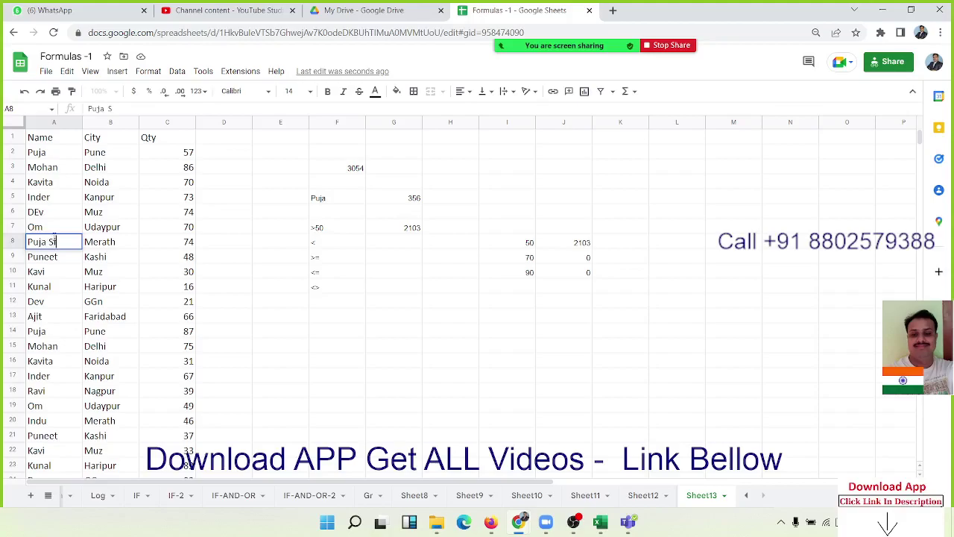
pyautogui.press('Return')
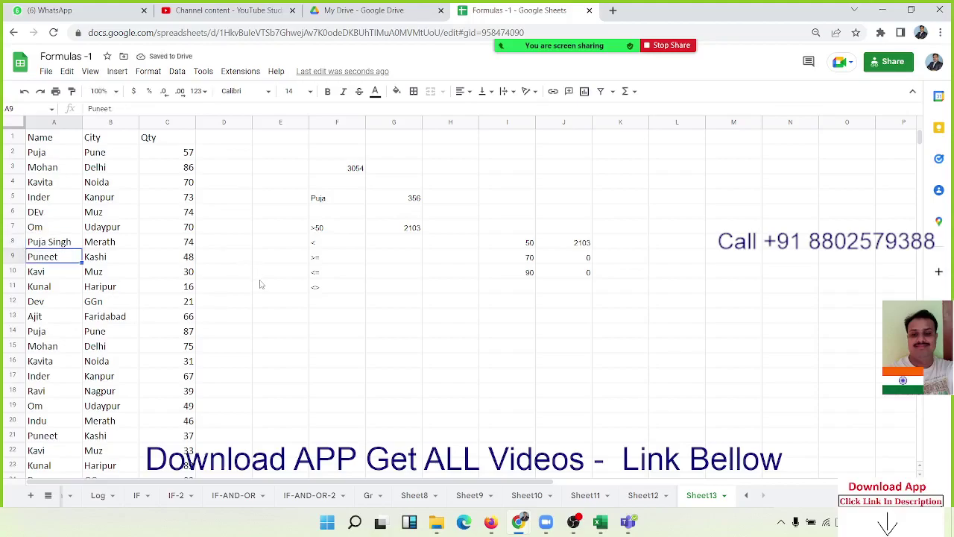
pyautogui.click(327, 302)
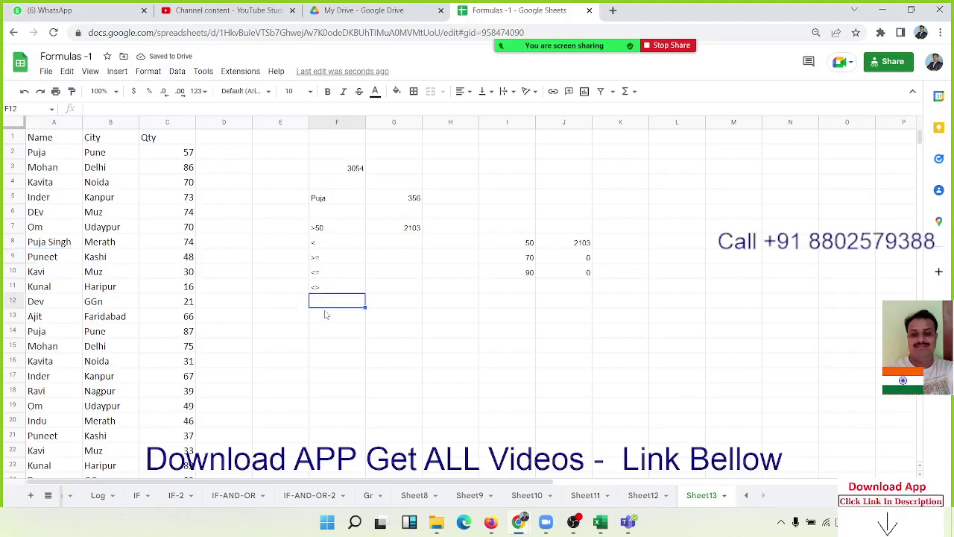
pyautogui.write('*Puja*')
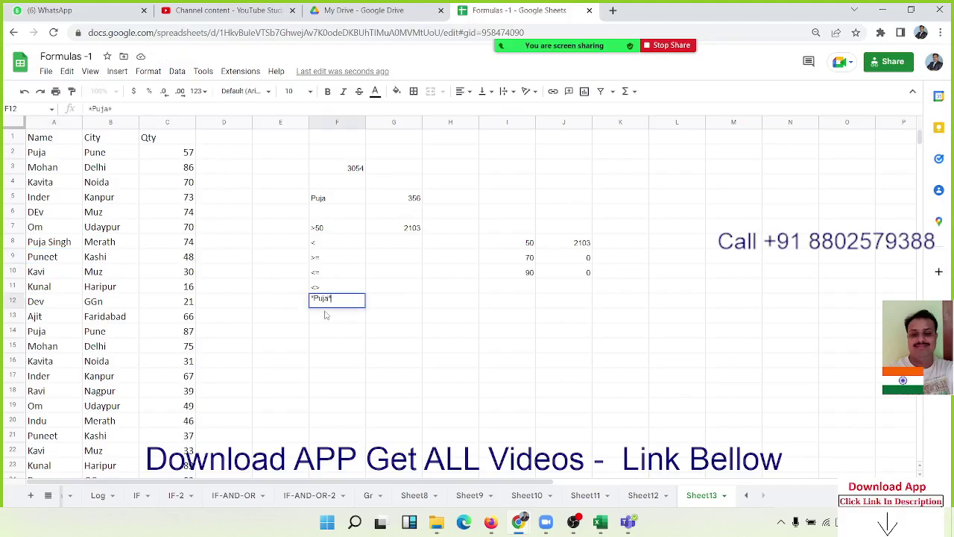
pyautogui.press('Tab')
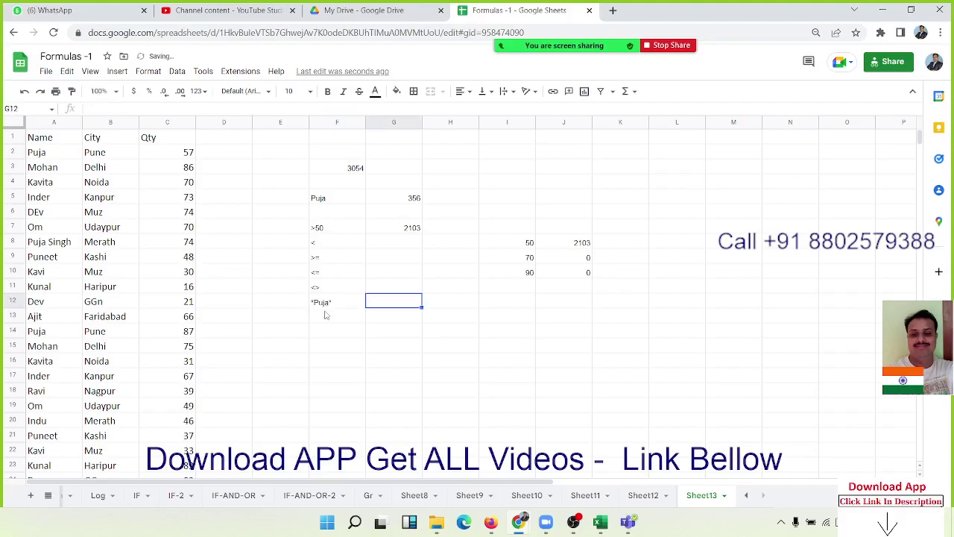
# - In G12 enter =SUMIF(A:A,F12,C:C), summing matching names' Qty as 430
pyautogui.write('=sum')
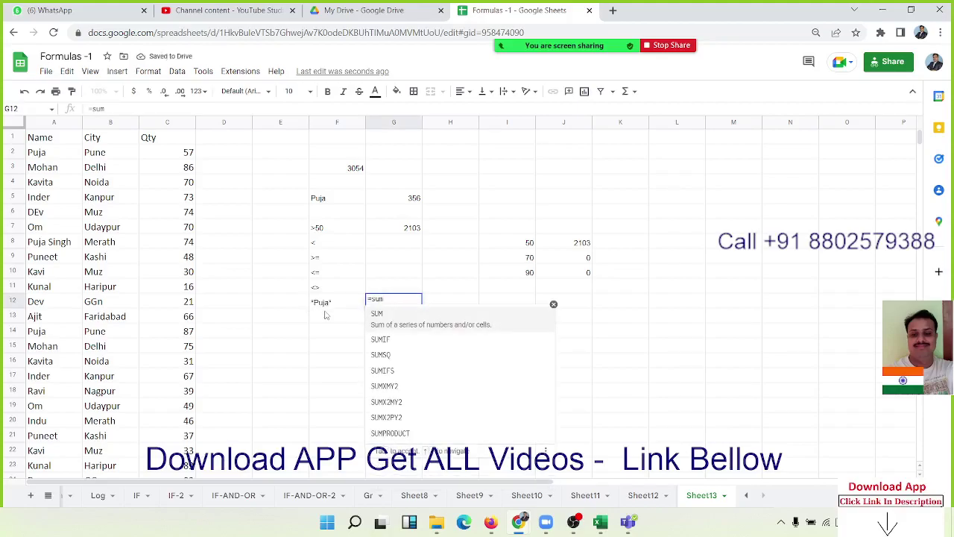
pyautogui.press('Down')
pyautogui.press('Tab')
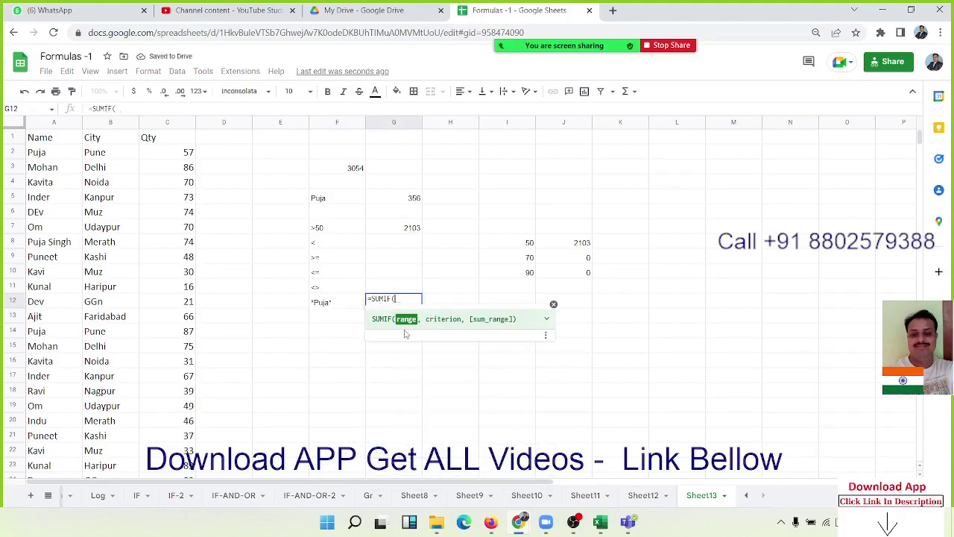
pyautogui.click(52, 124)
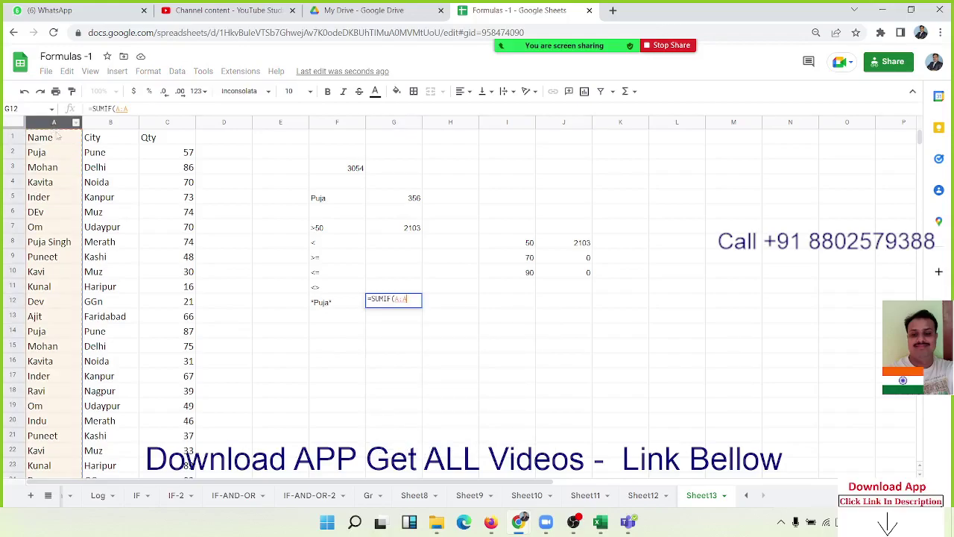
pyautogui.write(',')
pyautogui.click(339, 302)
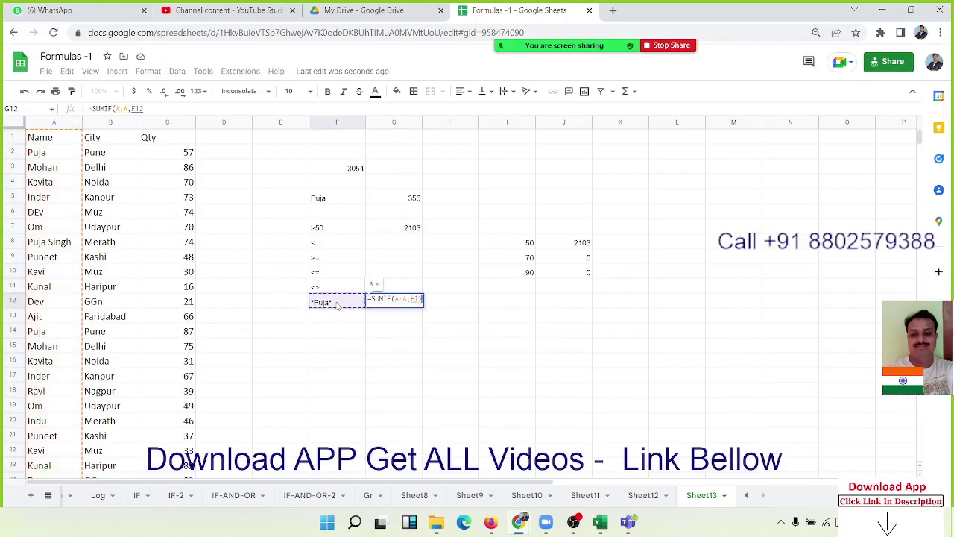
pyautogui.write(',')
pyautogui.click(158, 124)
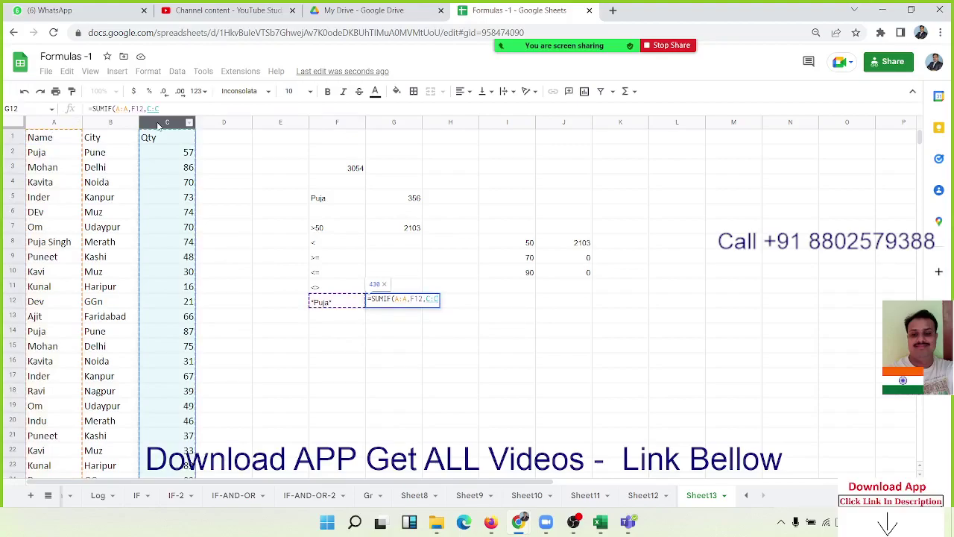
pyautogui.press('Return')
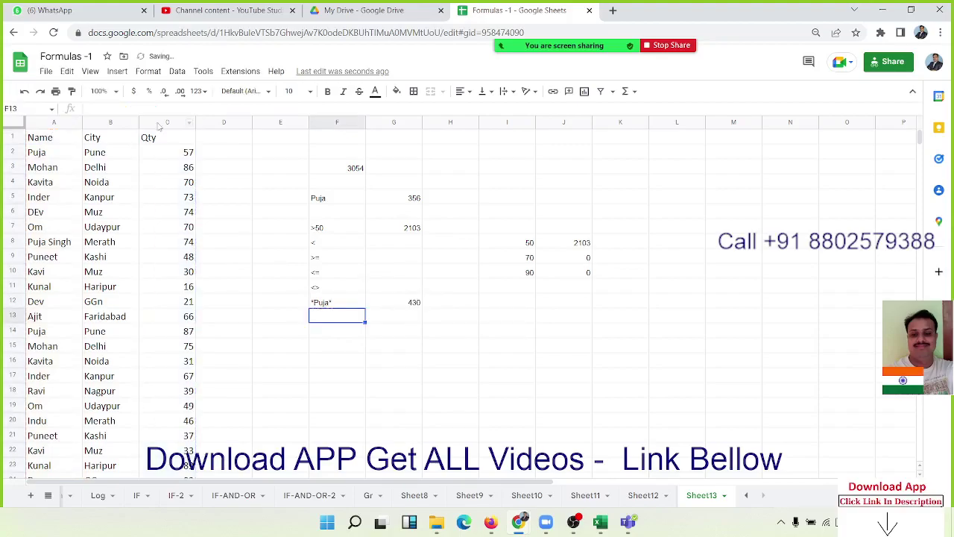
pyautogui.click(400, 303)
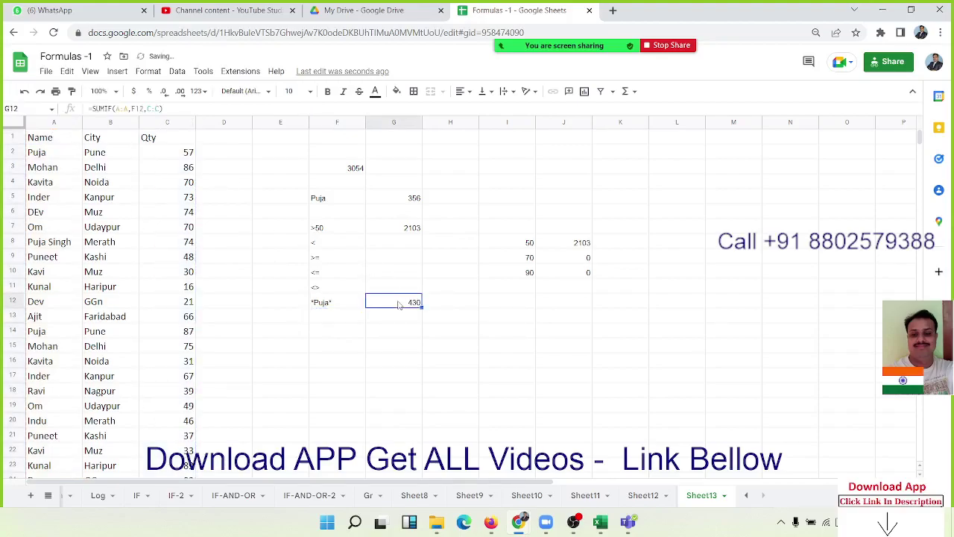
pyautogui.click(338, 315)
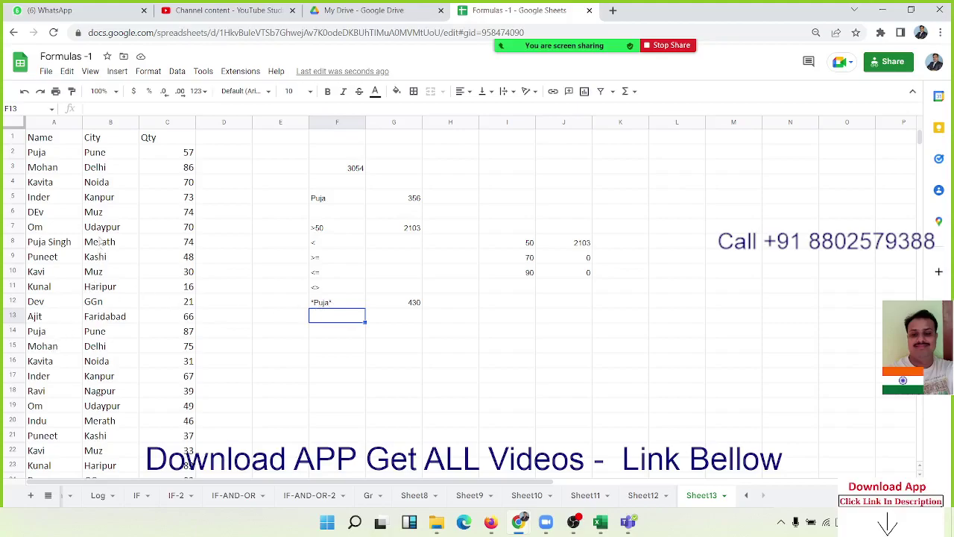
# - Enter the ??? pattern in F13 to match three-letter city names
pyautogui.click(103, 212)
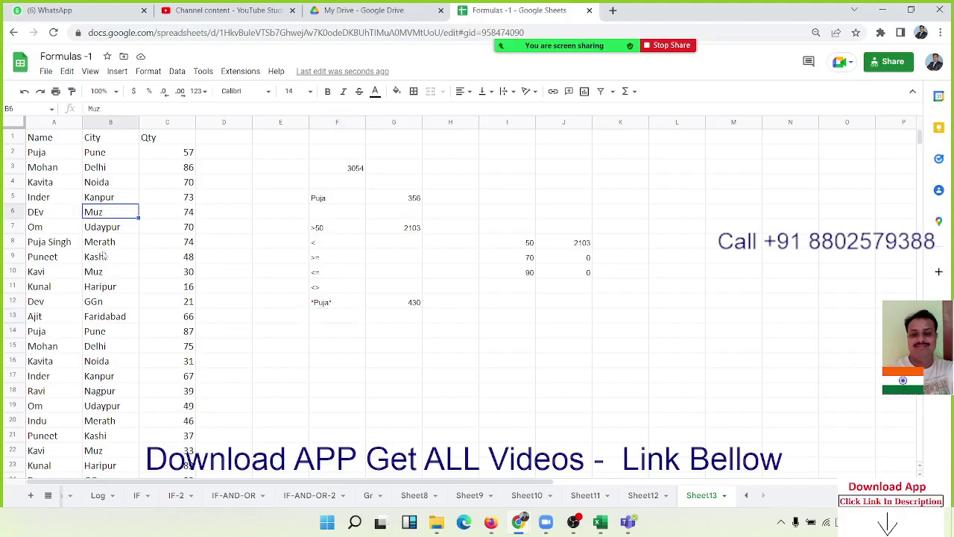
pyautogui.click(106, 305)
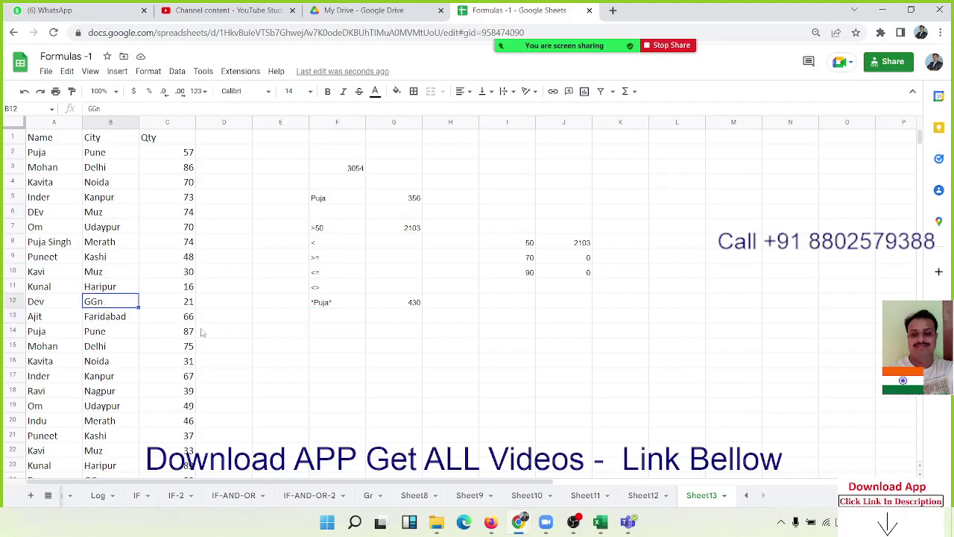
pyautogui.click(318, 318)
pyautogui.write('?')
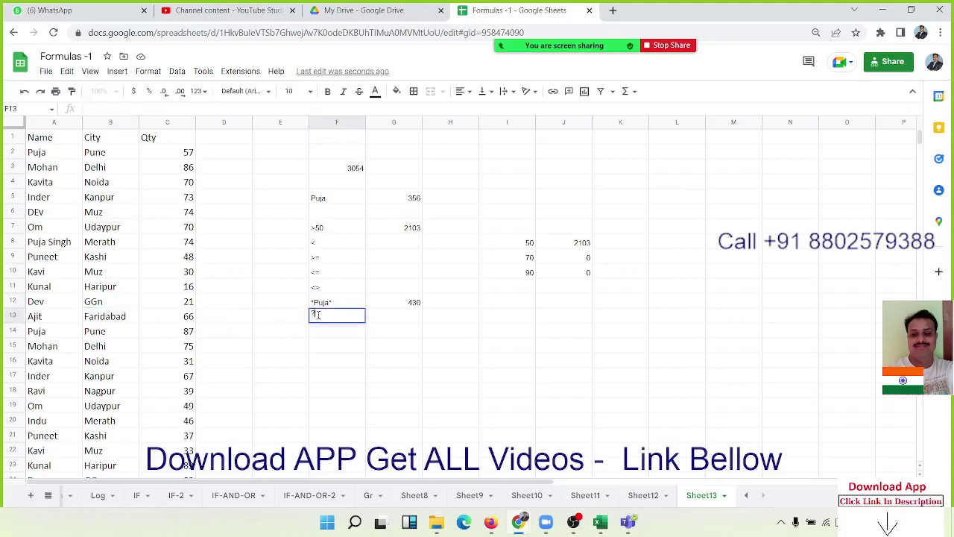
pyautogui.write('?')
pyautogui.press('Return')
pyautogui.press('Right')
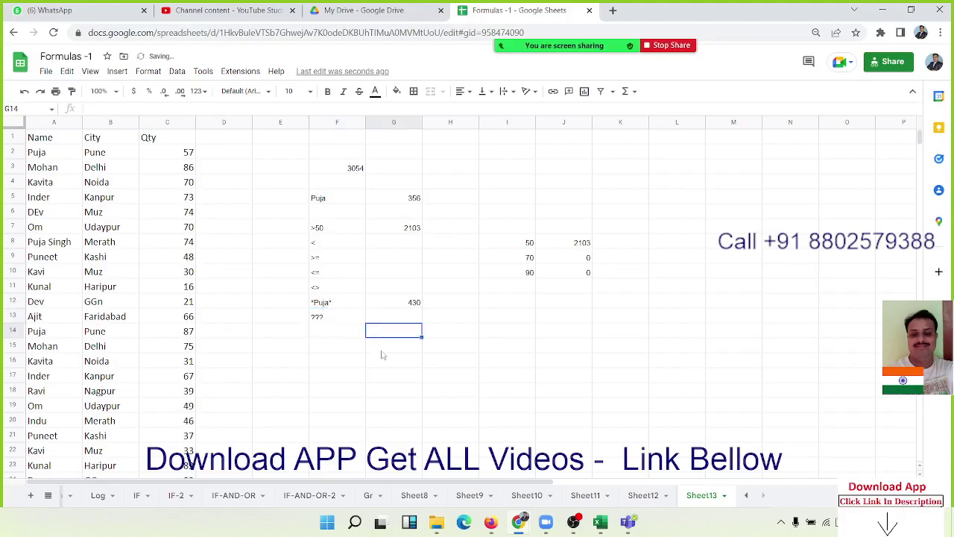
pyautogui.press('Up')
# - In G13 enter =SUMIF(B:B,F13,C:C), summing three-letter cities' Qty as 410
pyautogui.write('=sum')
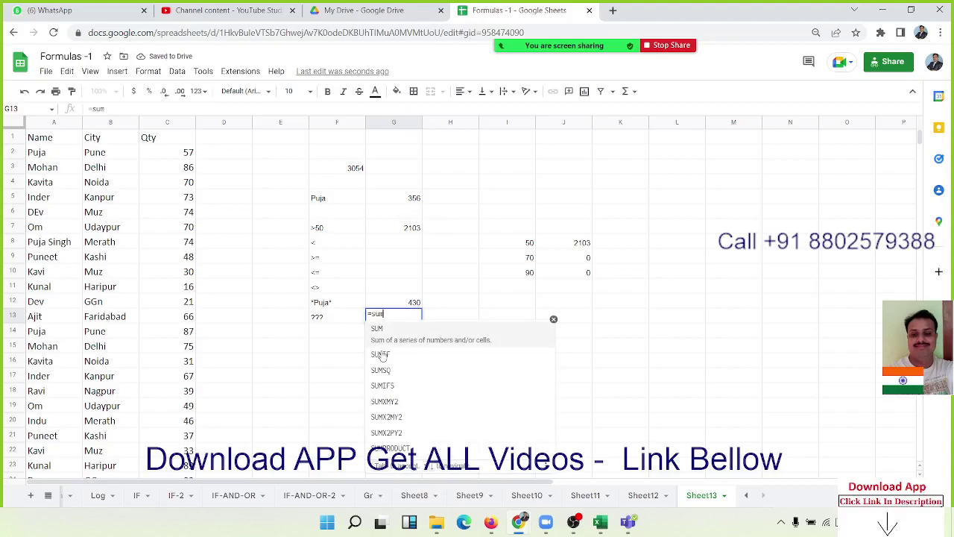
pyautogui.click(381, 355)
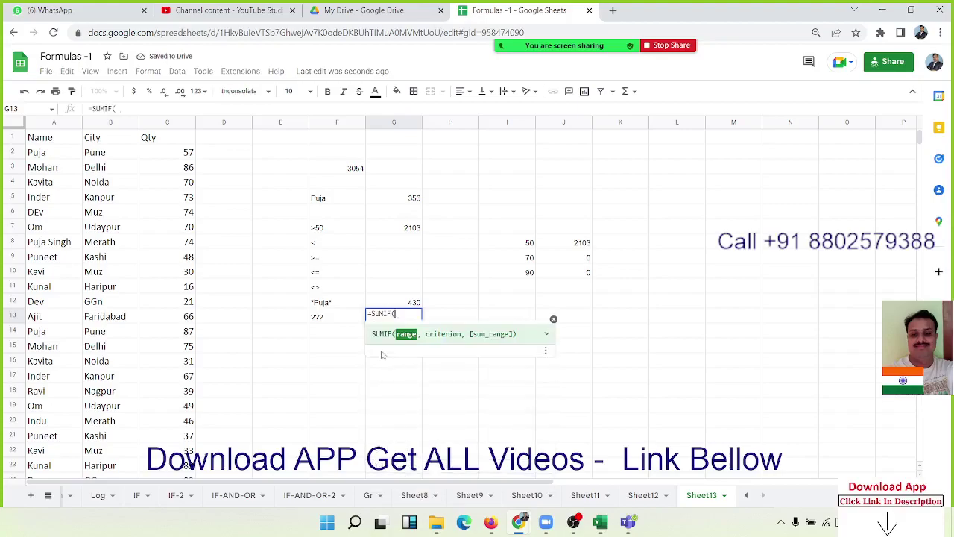
pyautogui.click(110, 125)
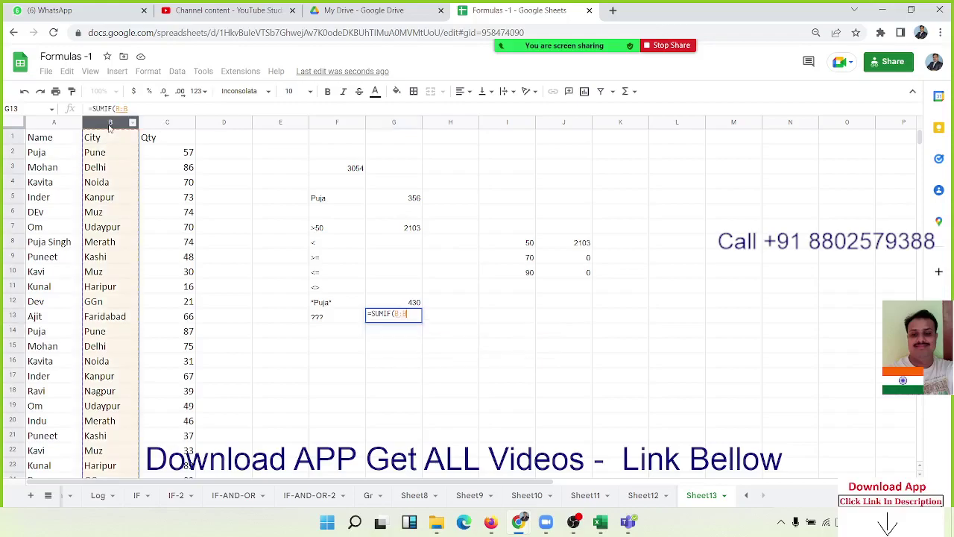
pyautogui.write(',')
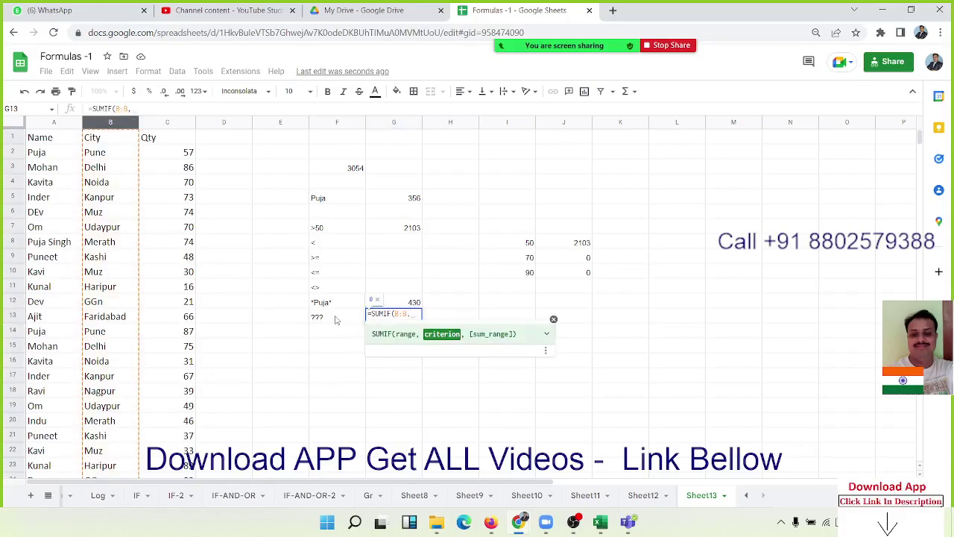
pyautogui.click(336, 318)
pyautogui.write(',')
pyautogui.click(172, 124)
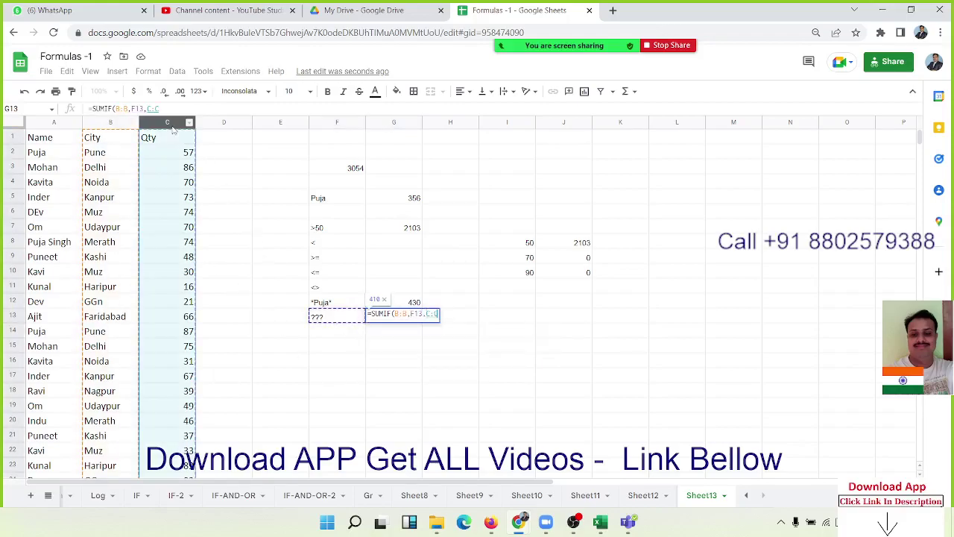
pyautogui.press('Return')
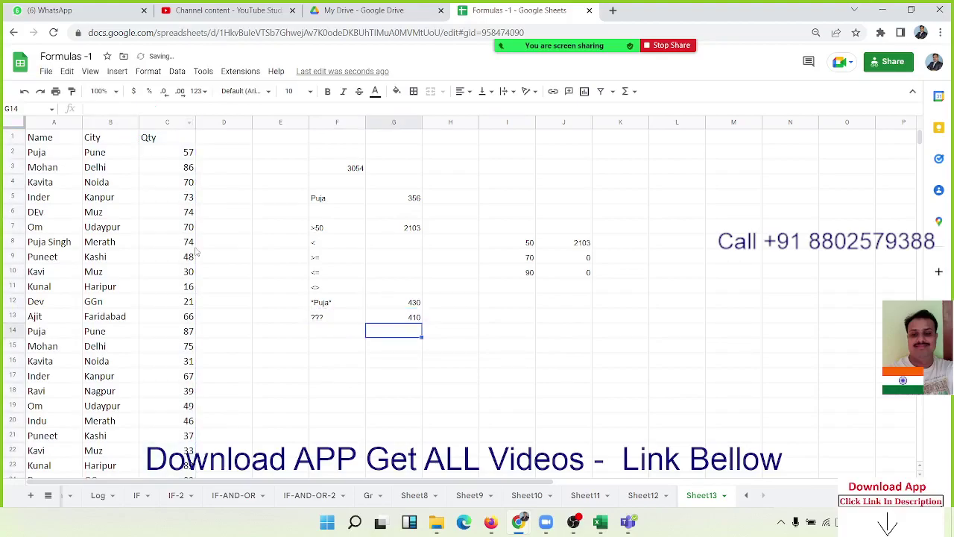
pyautogui.click(270, 364)
# - Enter the criteria Puja, Pune and >50 in E16, F16 and G16
pyautogui.write('Pu')
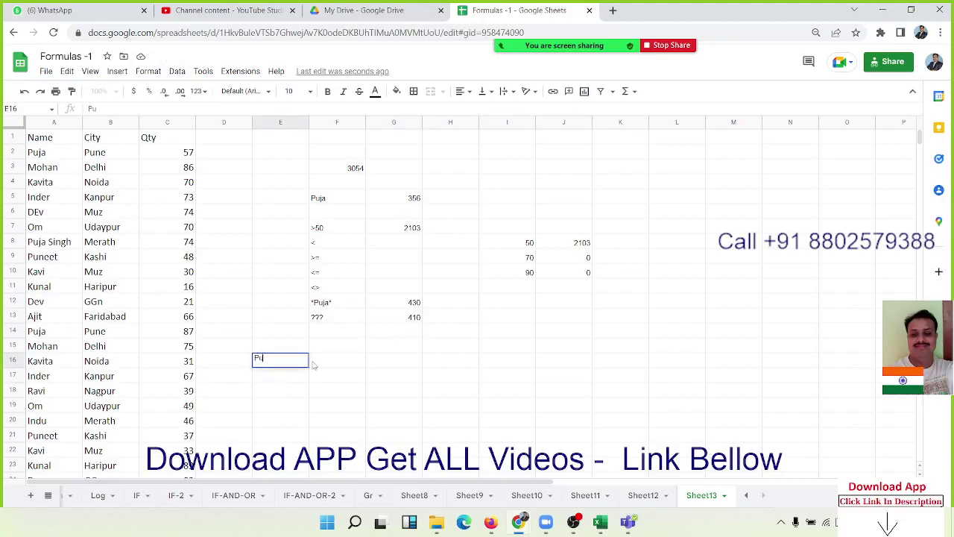
pyautogui.write('ja')
pyautogui.press('Tab')
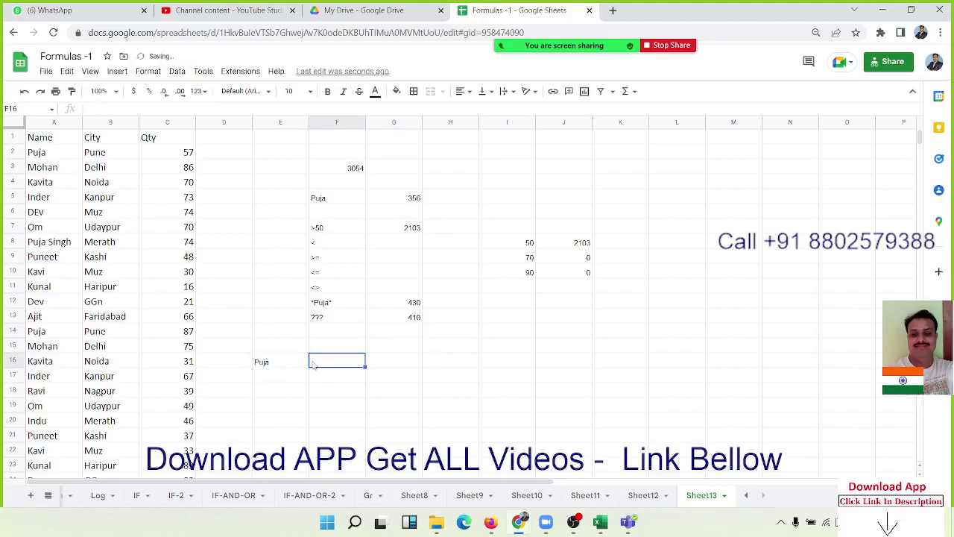
pyautogui.write('Pun')
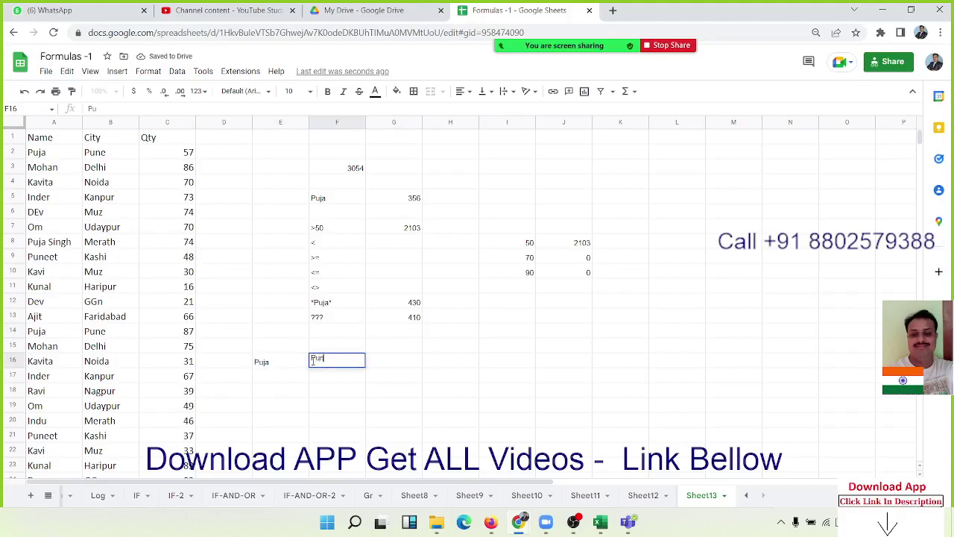
pyautogui.write('e')
pyautogui.press('Tab')
pyautogui.write('>')
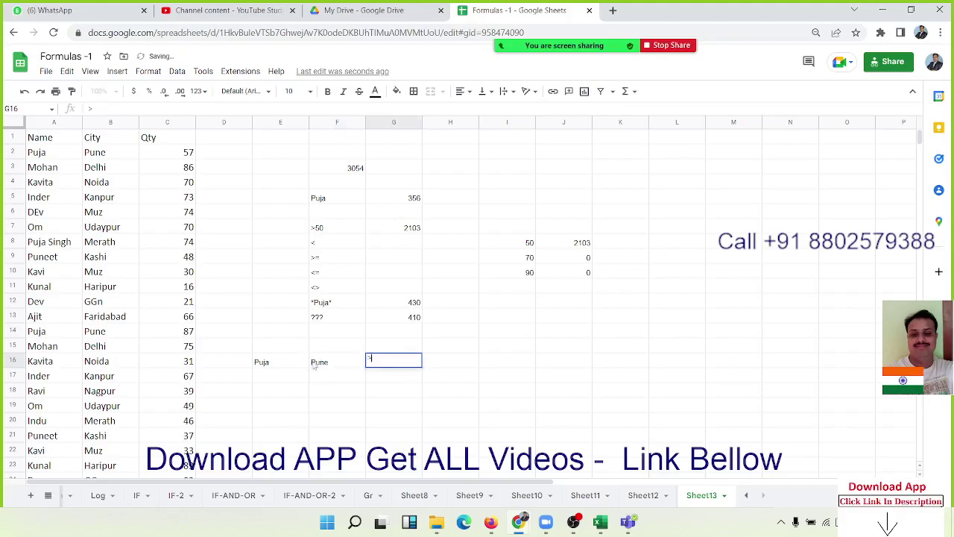
pyautogui.write('4')
pyautogui.write('0')
pyautogui.press('Return')
# - Select the Puja and Pune criteria, then review G13's SUMIF formula without changing it
pyautogui.click(349, 418)
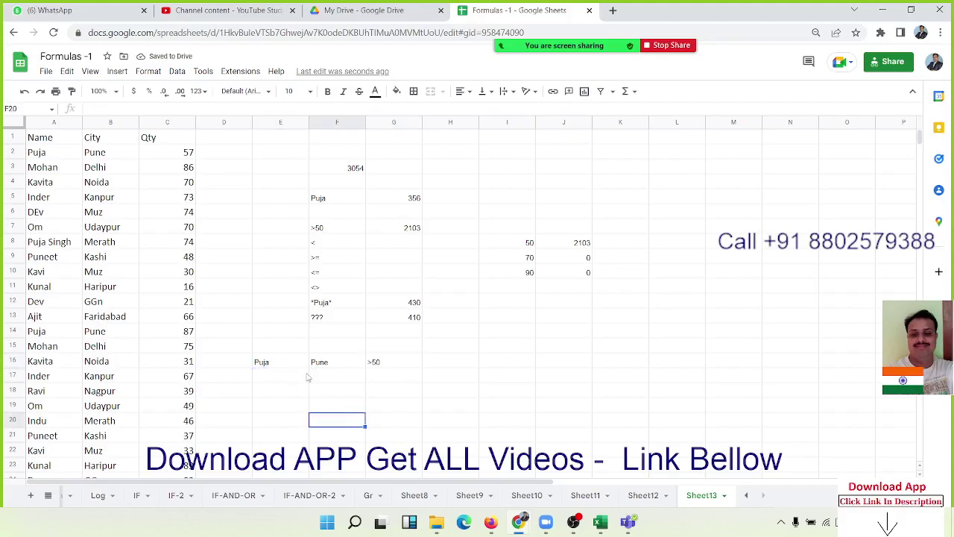
pyautogui.click(280, 362)
pyautogui.keyDown('shift'); pyautogui.click(365, 362); pyautogui.keyUp('shift')
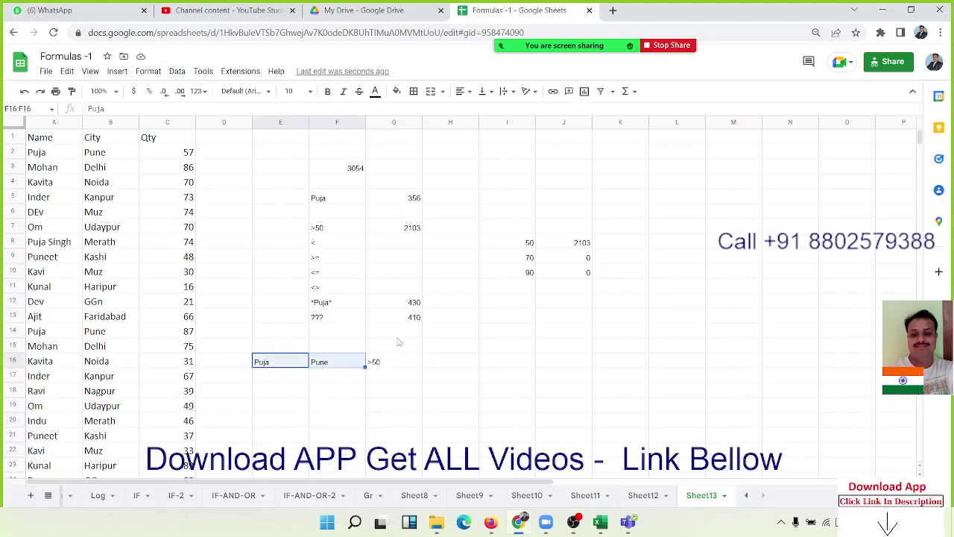
pyautogui.doubleClick(415, 316)
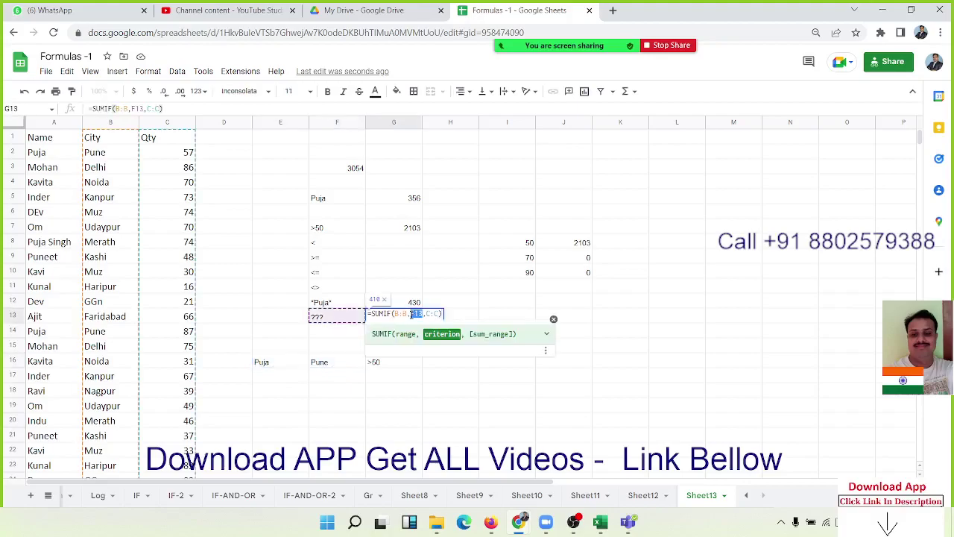
pyautogui.moveTo(410, 316); pyautogui.dragTo(423, 322)
pyautogui.press('Return')
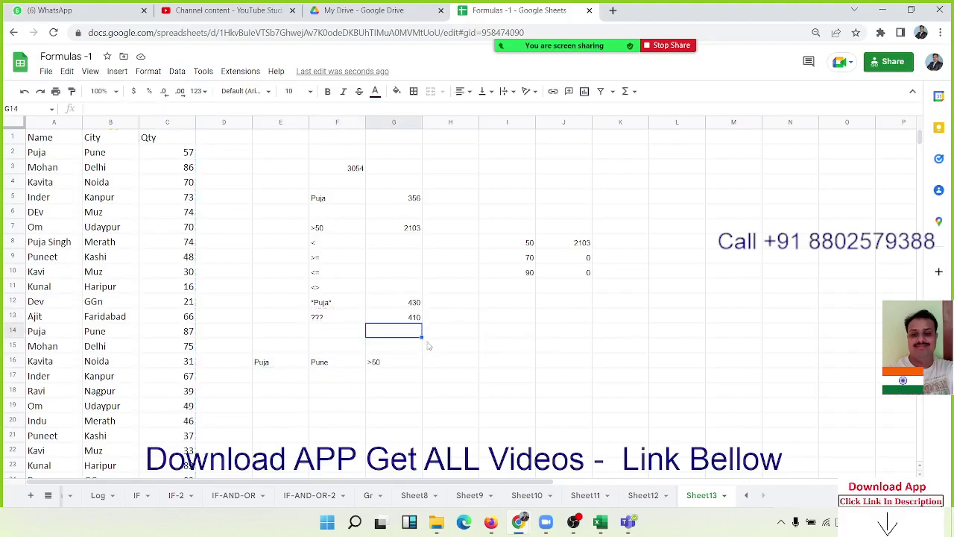
# - Start a SUMIFS in H16 summing column C, with column A as first criteria range
pyautogui.click(431, 361)
pyautogui.write('=s')
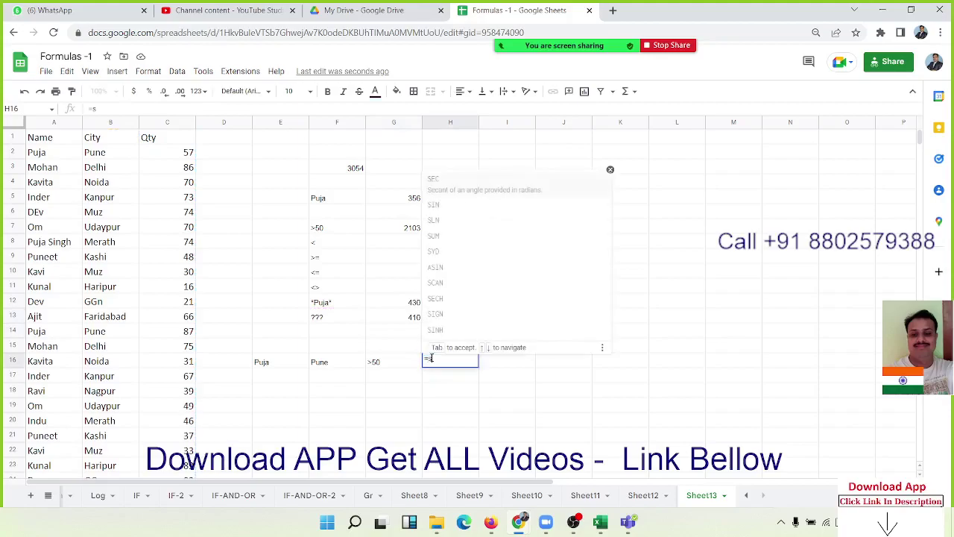
pyautogui.write('um')
pyautogui.press('Down')
pyautogui.press('Down')
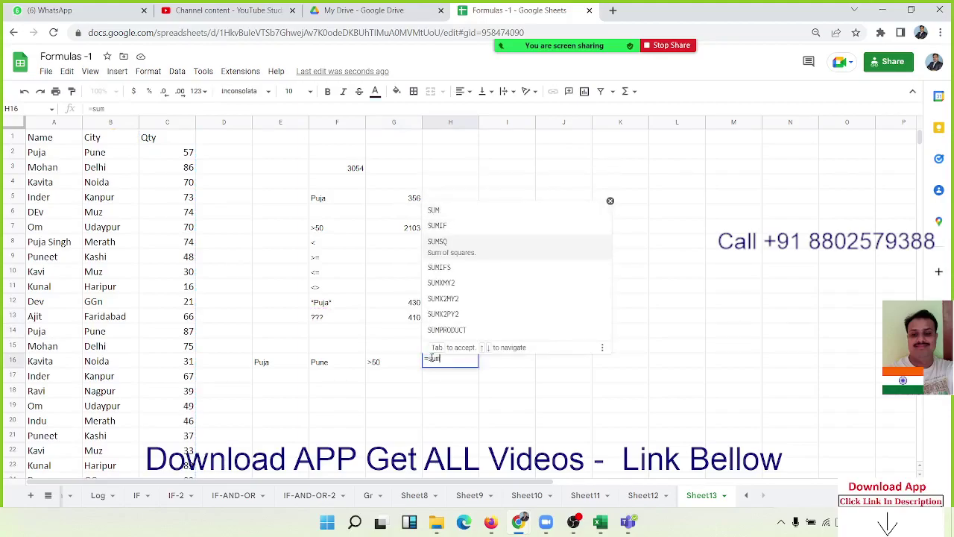
pyautogui.press('Down')
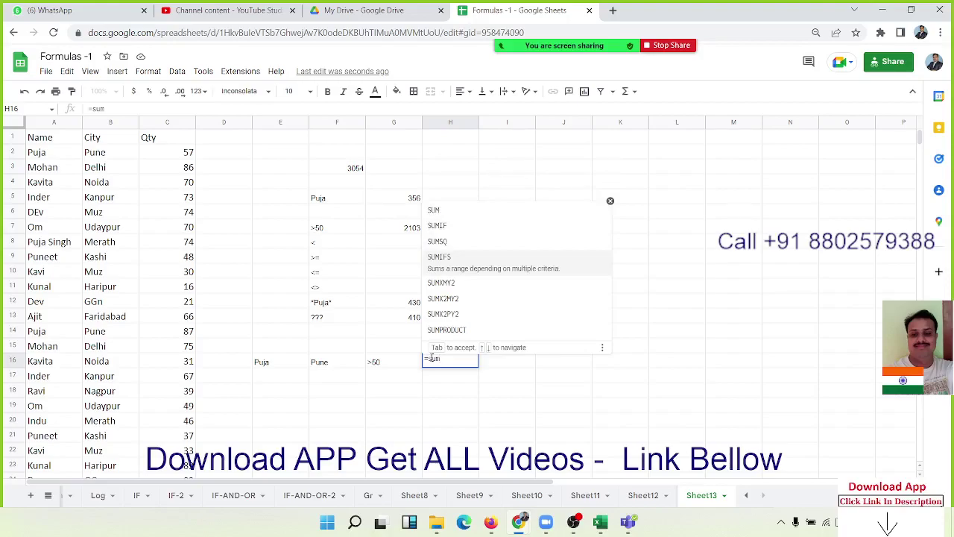
pyautogui.press('Tab')
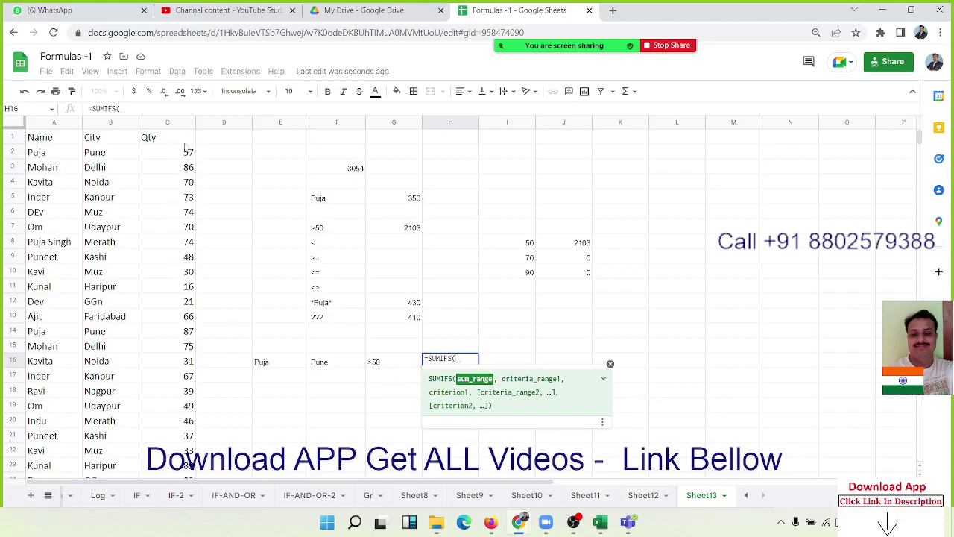
pyautogui.click(172, 126)
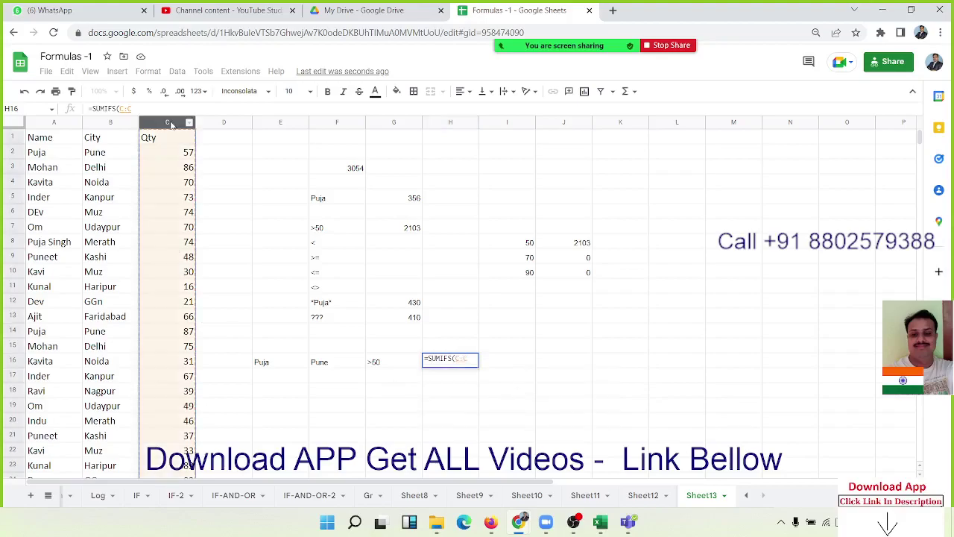
pyautogui.write(',')
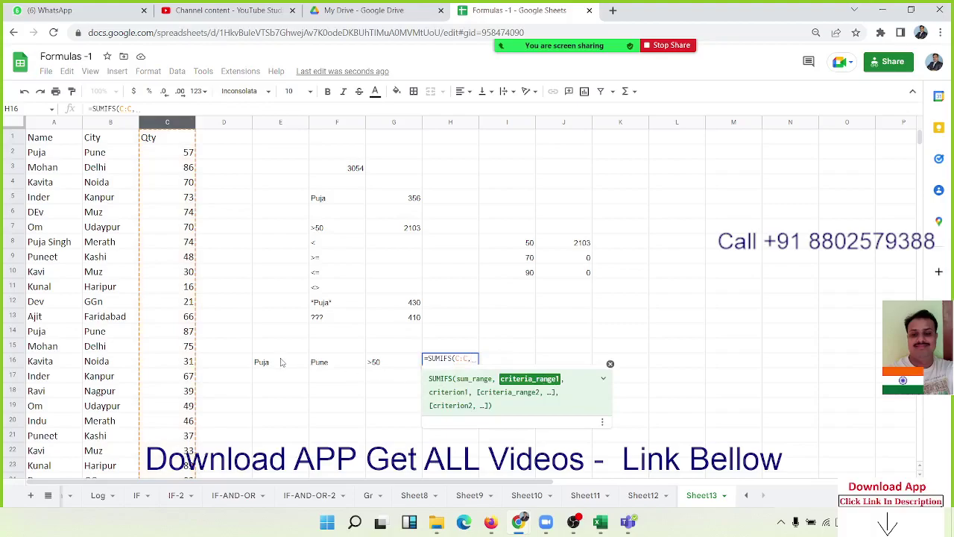
pyautogui.click(52, 124)
pyautogui.write(',')
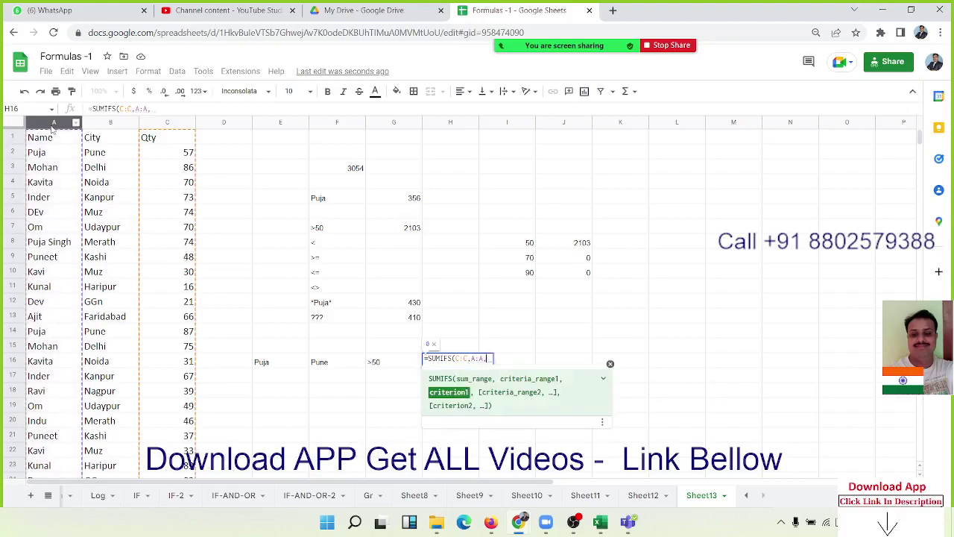
# - Add criteria E16, then B:B with F16, then C:C with G16, giving 288
pyautogui.click(262, 366)
pyautogui.write(',B:B')
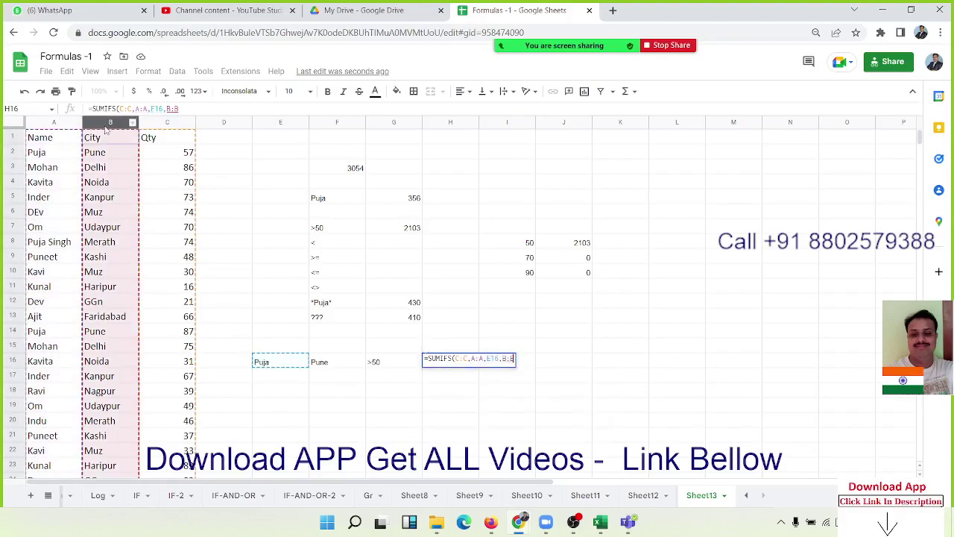
pyautogui.click(106, 124)
pyautogui.write(',')
pyautogui.click(325, 363)
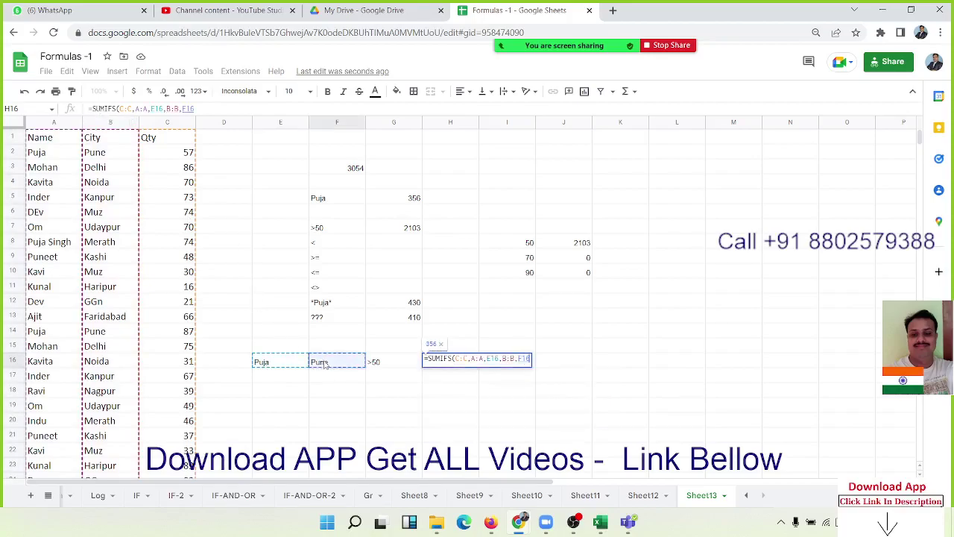
pyautogui.write(',')
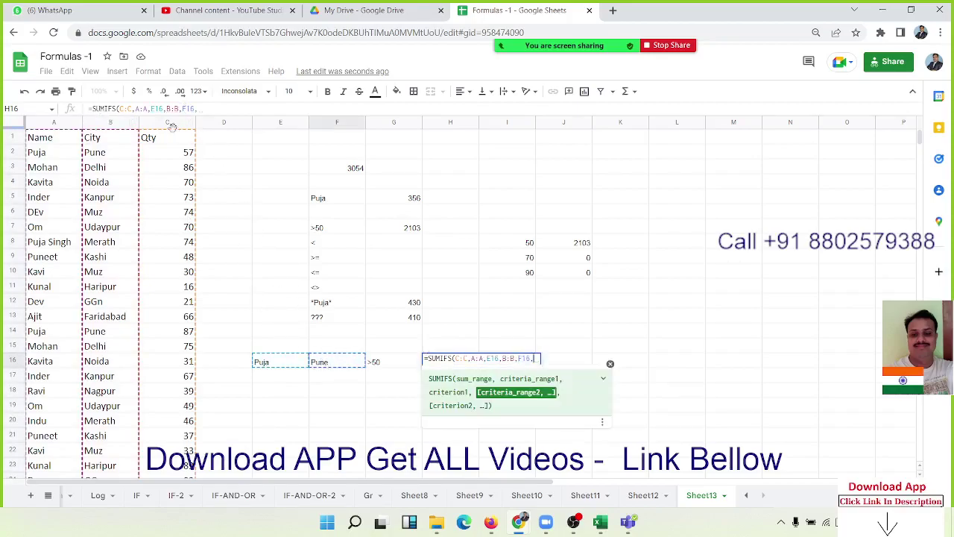
pyautogui.click(169, 124)
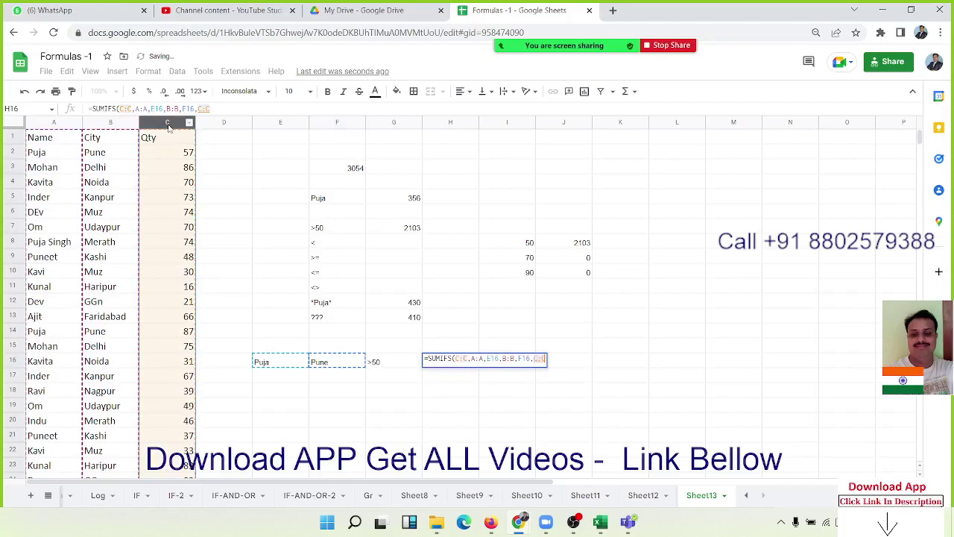
pyautogui.write(',')
pyautogui.click(388, 364)
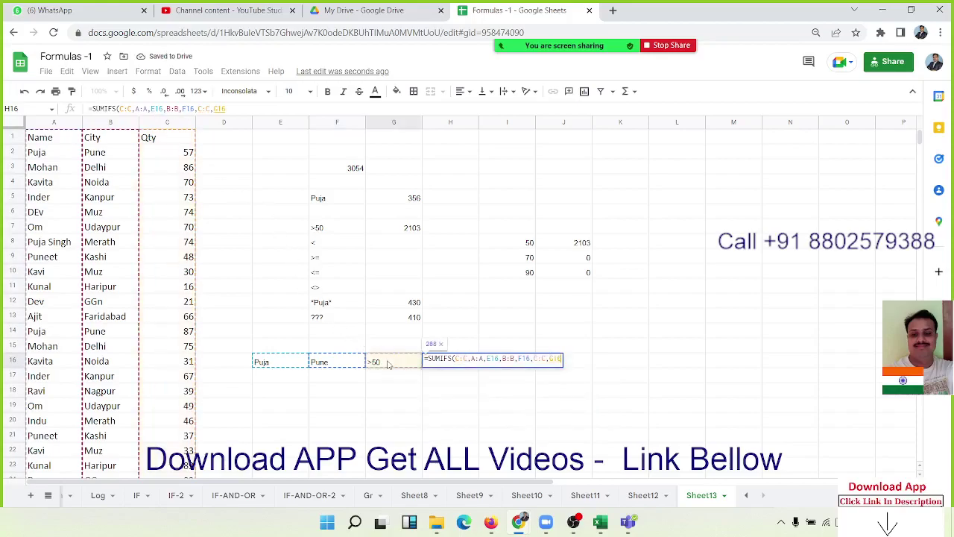
pyautogui.press('Return')
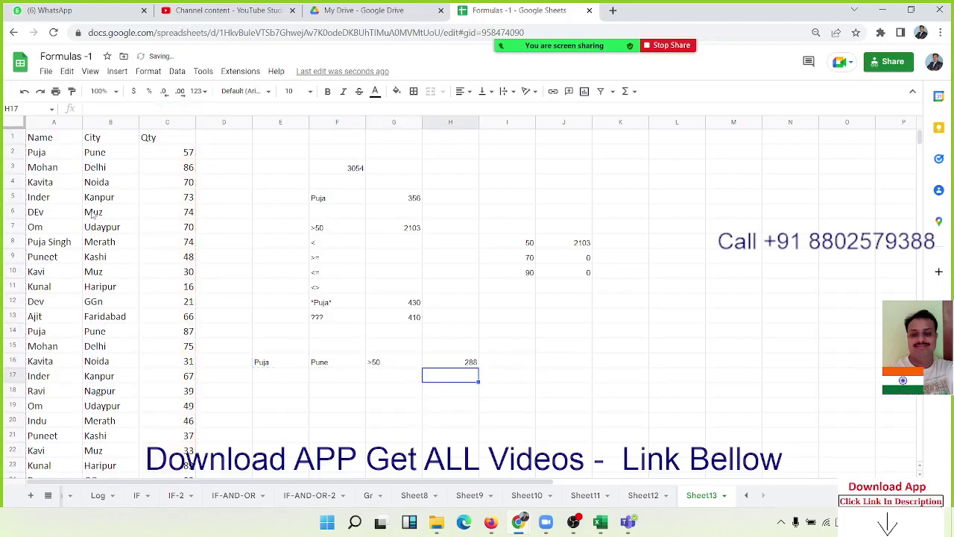
pyautogui.press('Up')
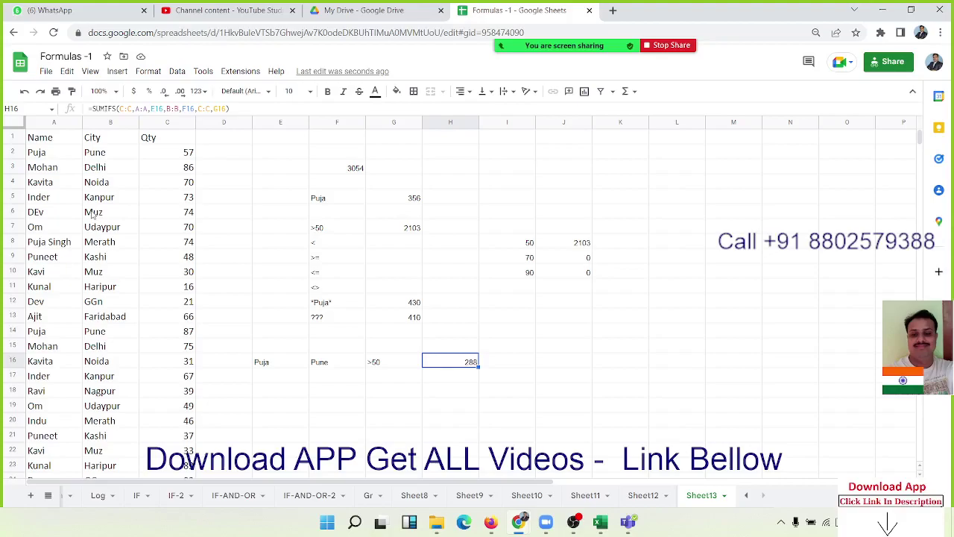
pyautogui.doubleClick(450, 360)
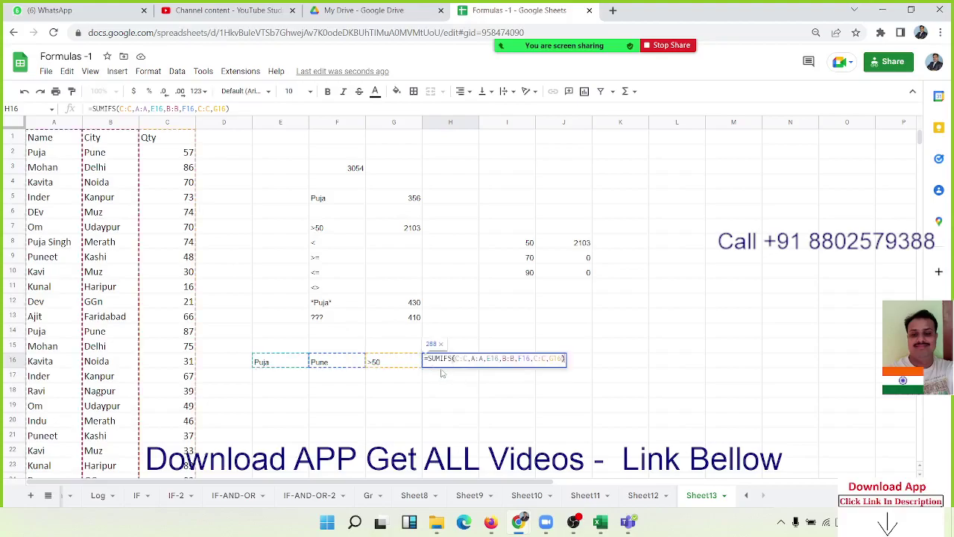
pyautogui.doubleClick(459, 359)
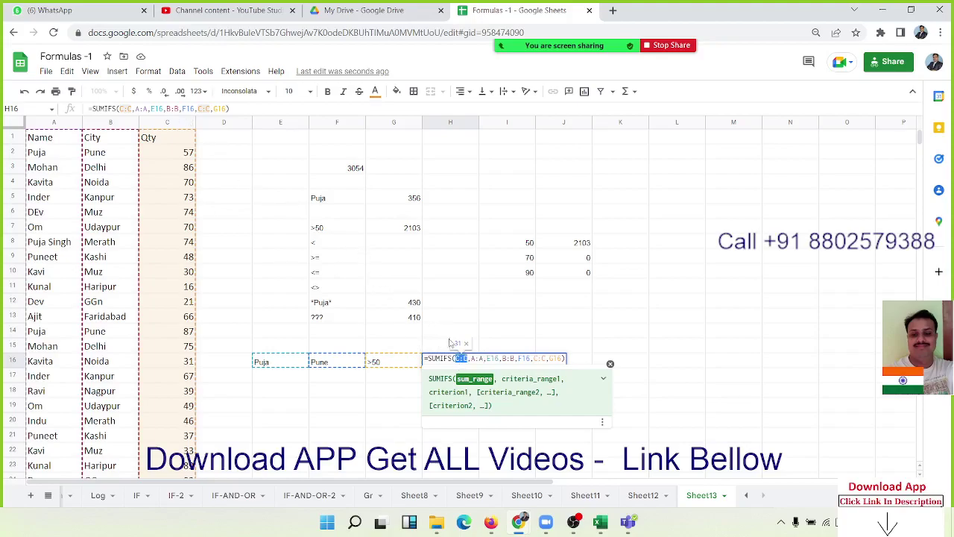
pyautogui.click(475, 358)
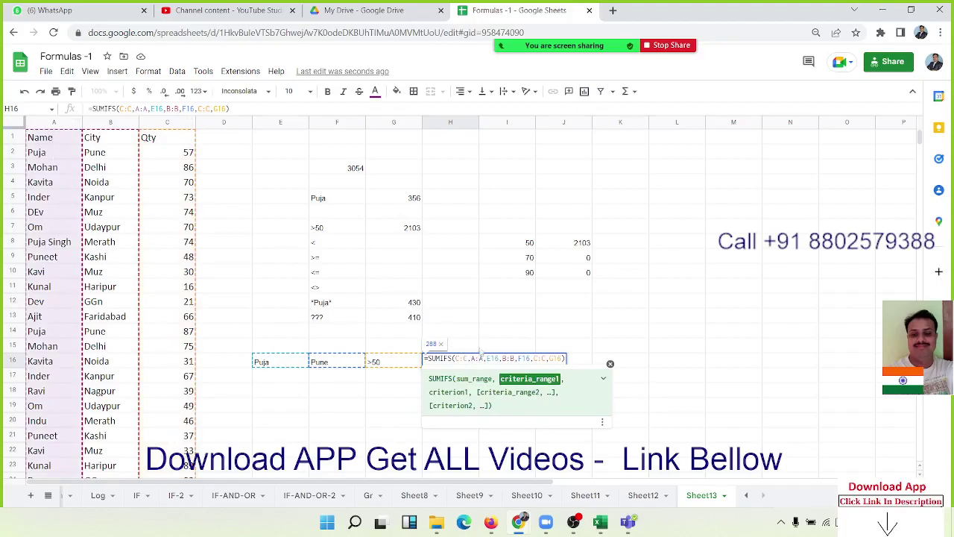
pyautogui.click(491, 359)
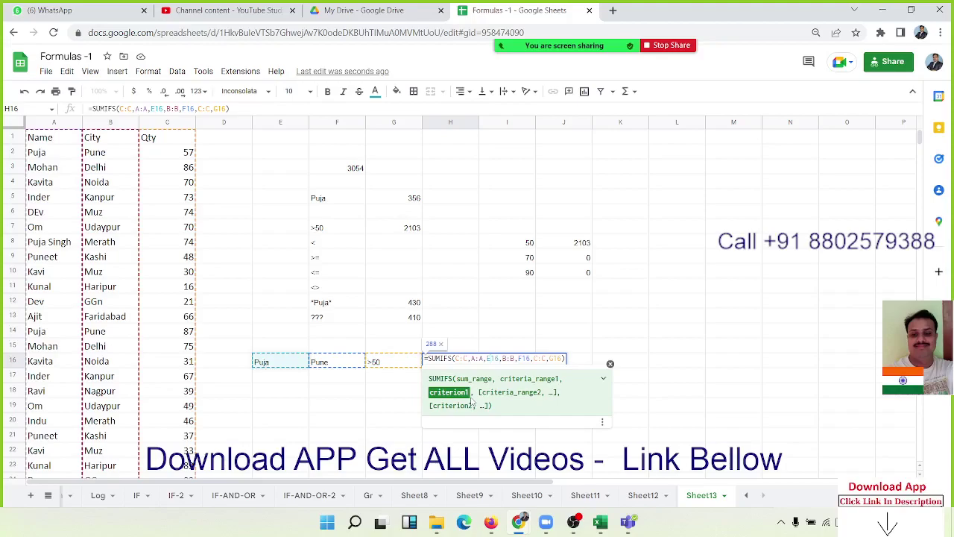
pyautogui.press('Escape')
pyautogui.click(416, 216)
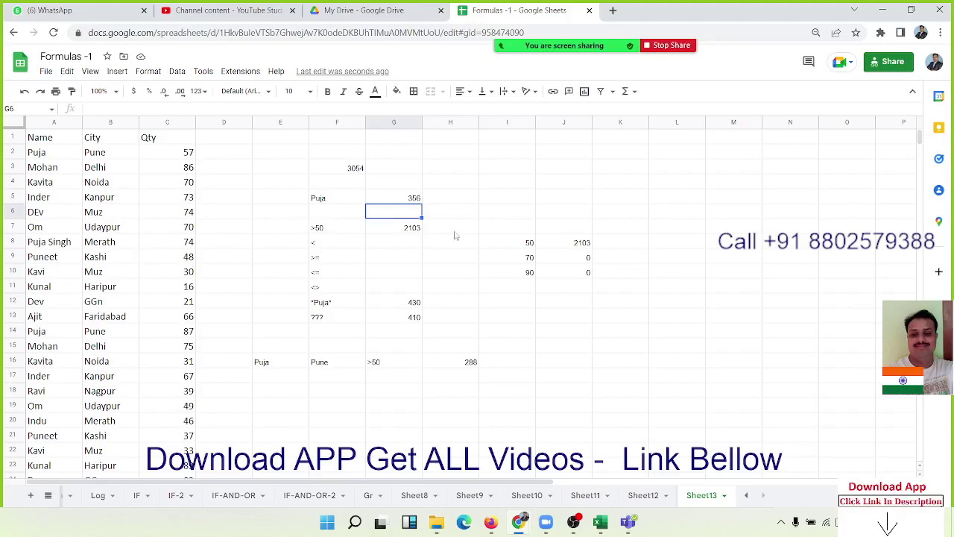
pyautogui.click(496, 216)
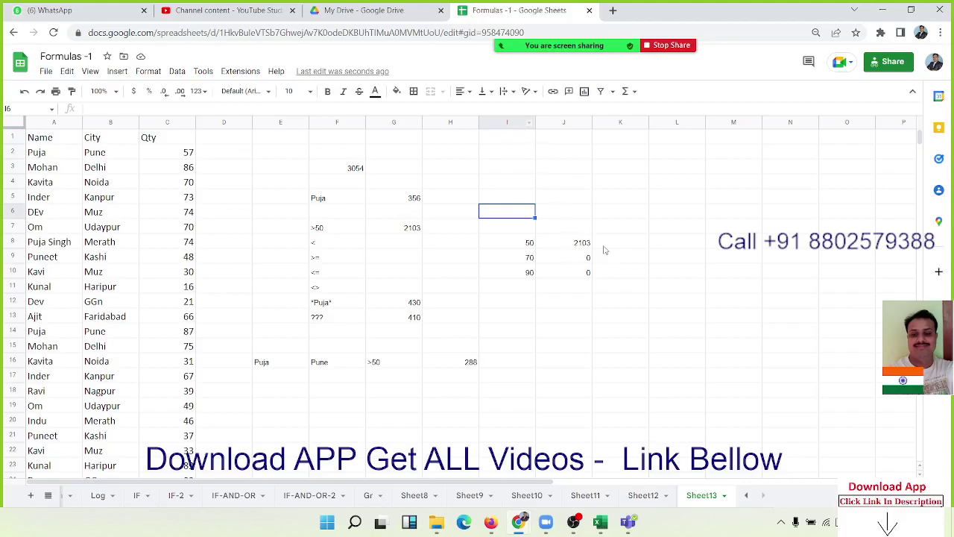
pyautogui.moveTo(527, 52)
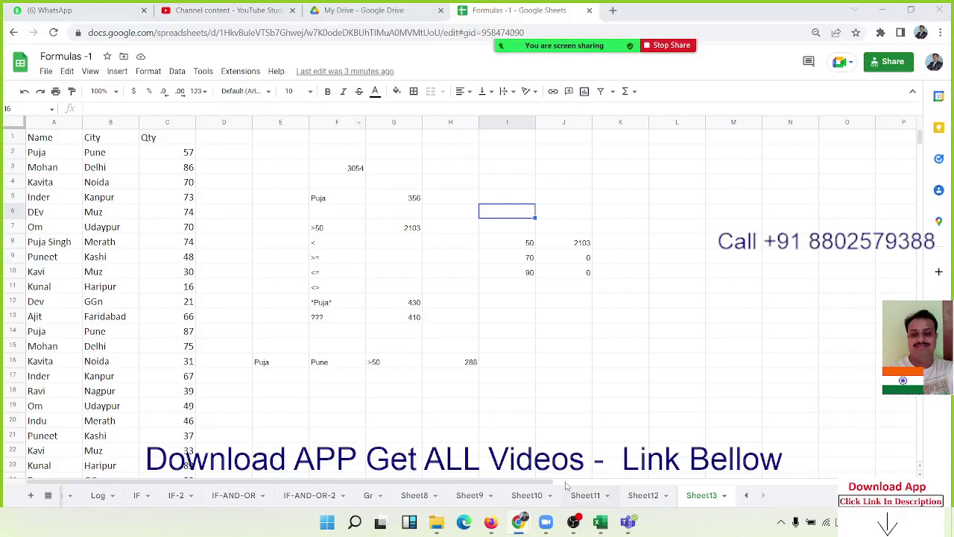
pyautogui.click(490, 256)
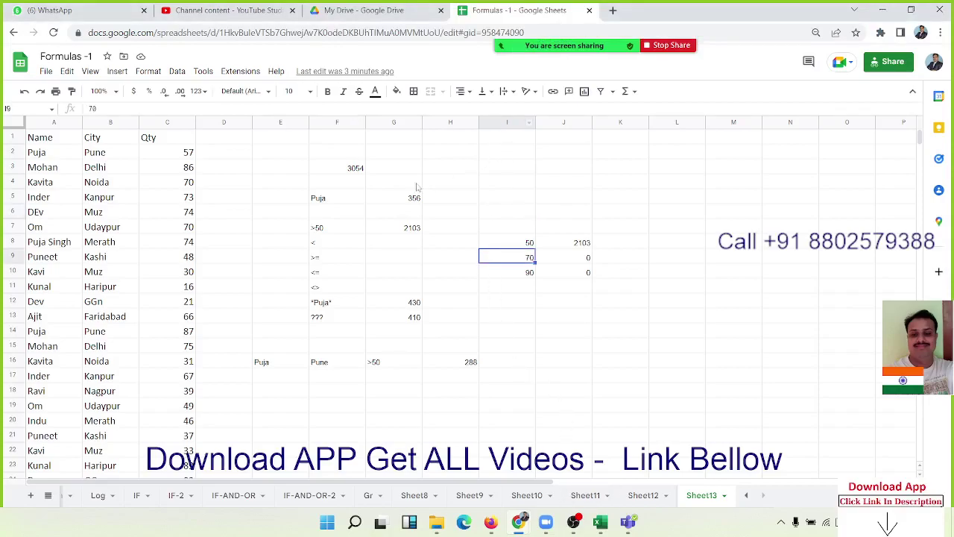
pyautogui.click(503, 168)
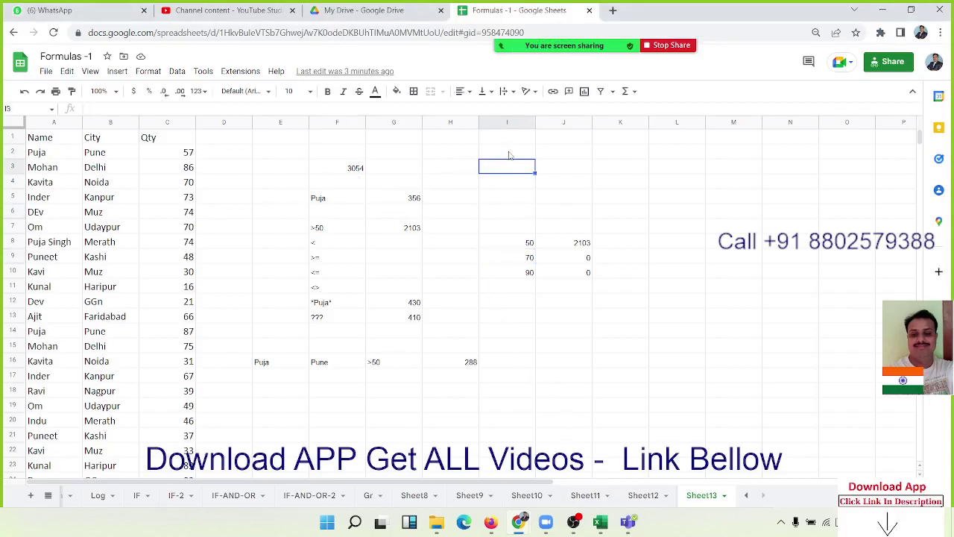
pyautogui.click(510, 154)
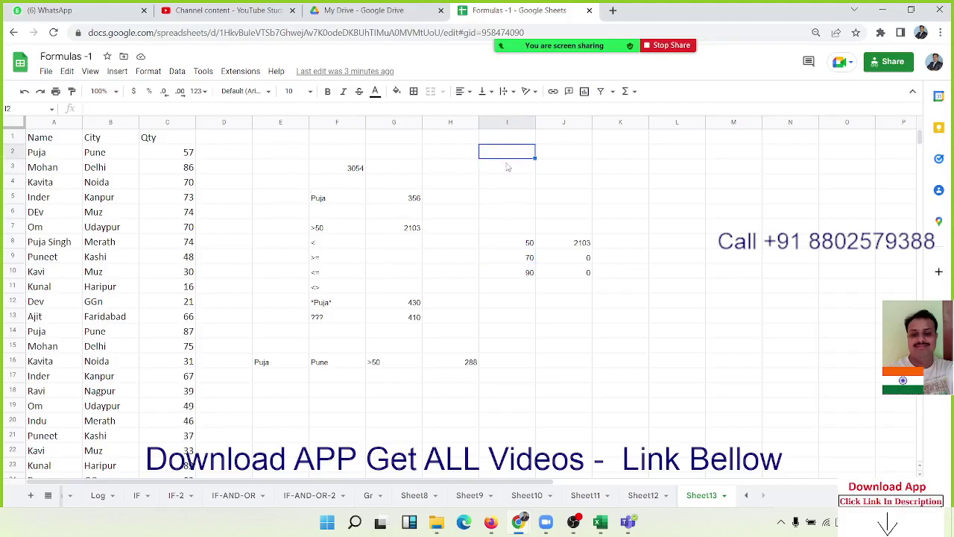
# - Enter =AVERAGE(C:C) in I2, showing 50.06557377
pyautogui.write('=a')
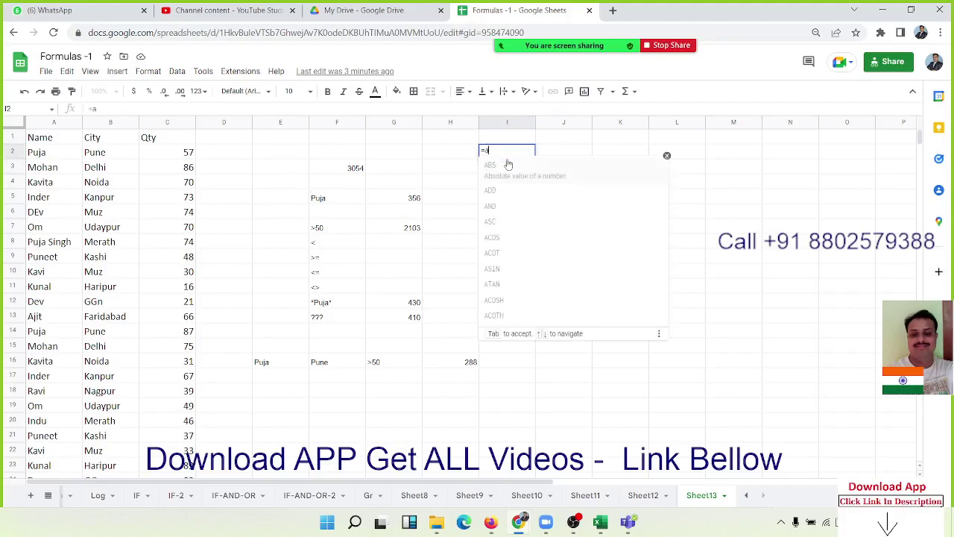
pyautogui.write('v')
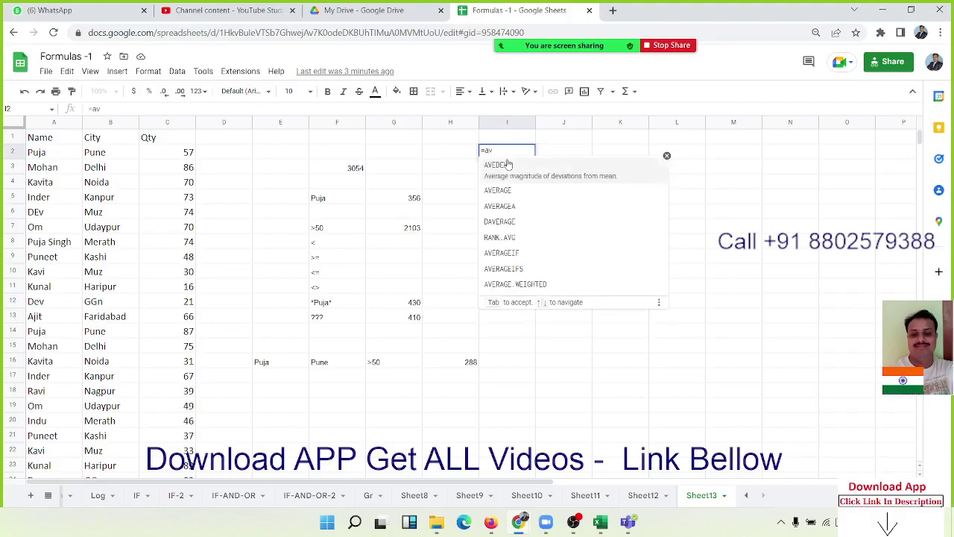
pyautogui.press('Down')
pyautogui.press('Up')
pyautogui.press('Down')
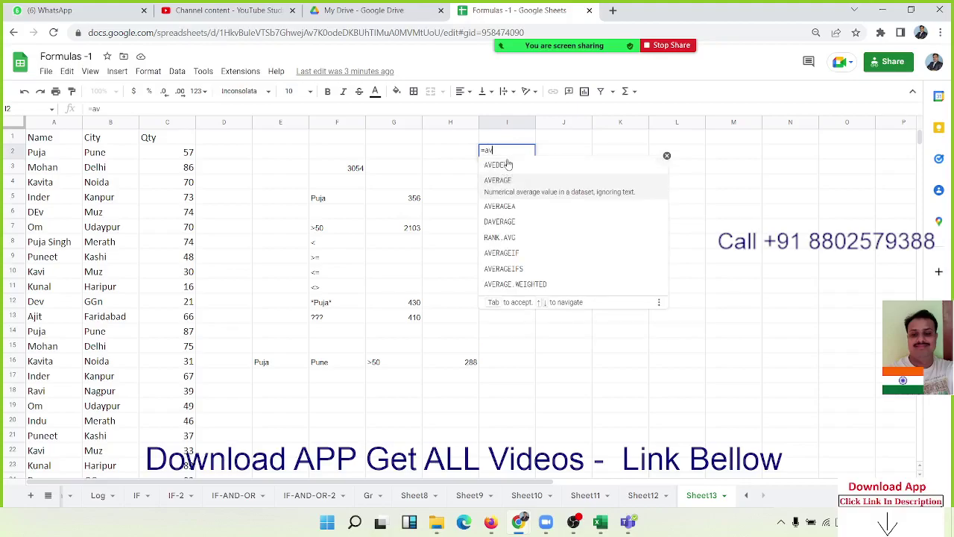
pyautogui.press('Tab')
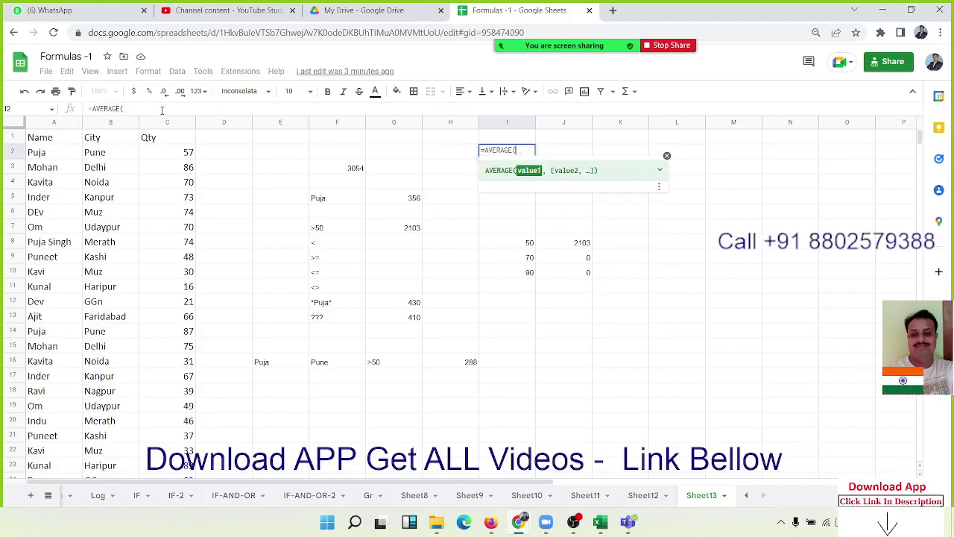
pyautogui.click(168, 123)
pyautogui.press('Return')
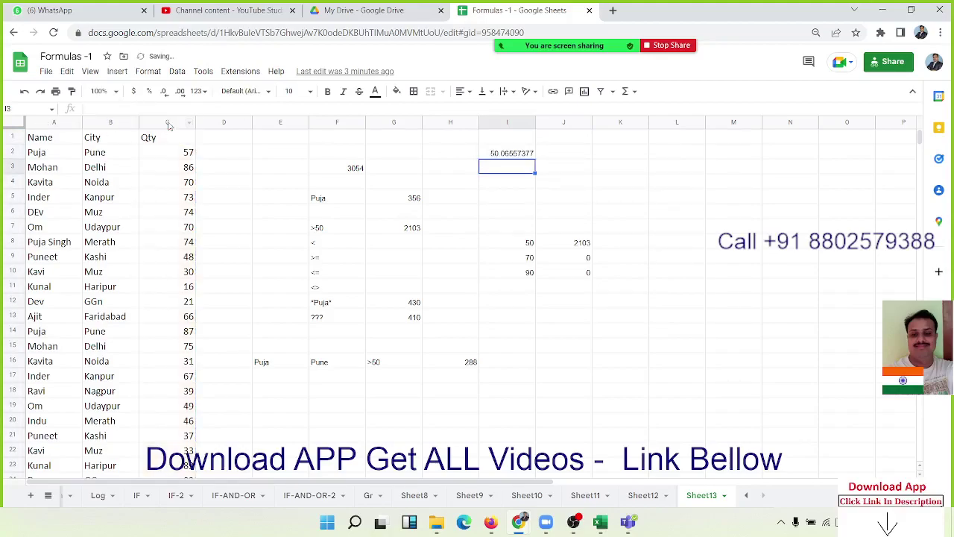
# - Begin an AVERAGE-type entry in I3, then cancel it
pyautogui.write('=av')
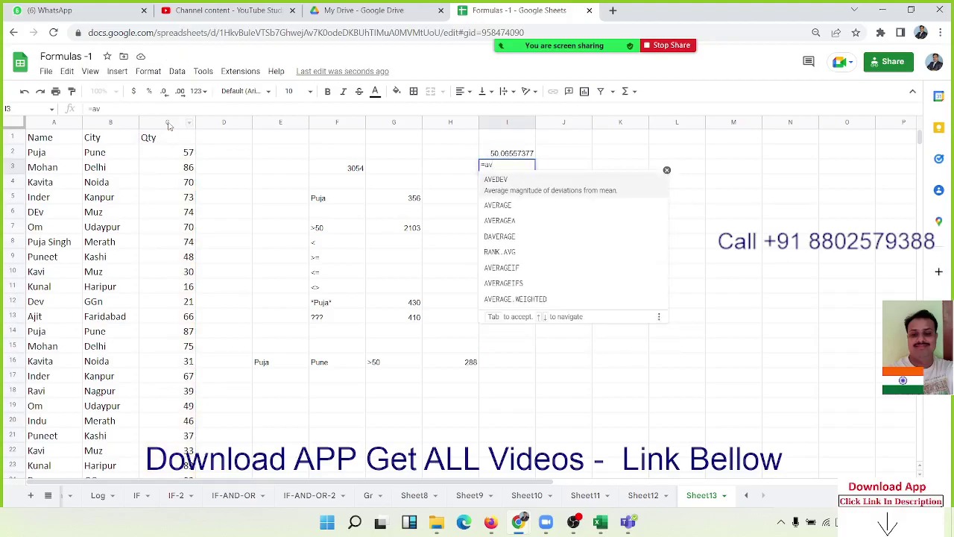
pyautogui.press('Down')
pyautogui.press('Down')
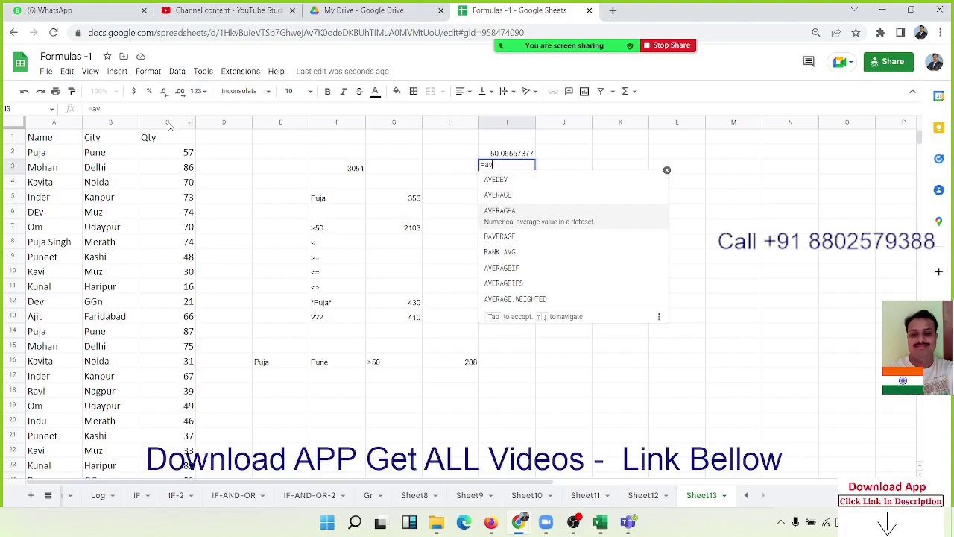
pyautogui.press('Escape')
pyautogui.press('Escape')
# - Move to H5 and insert an AVERAGEIF function
pyautogui.press('Left')
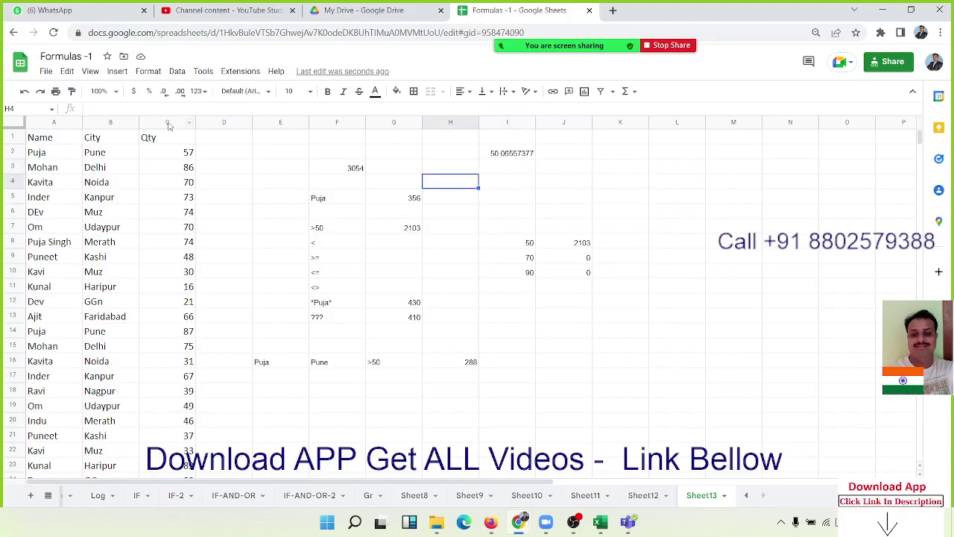
pyautogui.press('Left')
pyautogui.press('Down')
pyautogui.press('Down')
pyautogui.press('Right')
pyautogui.write('=')
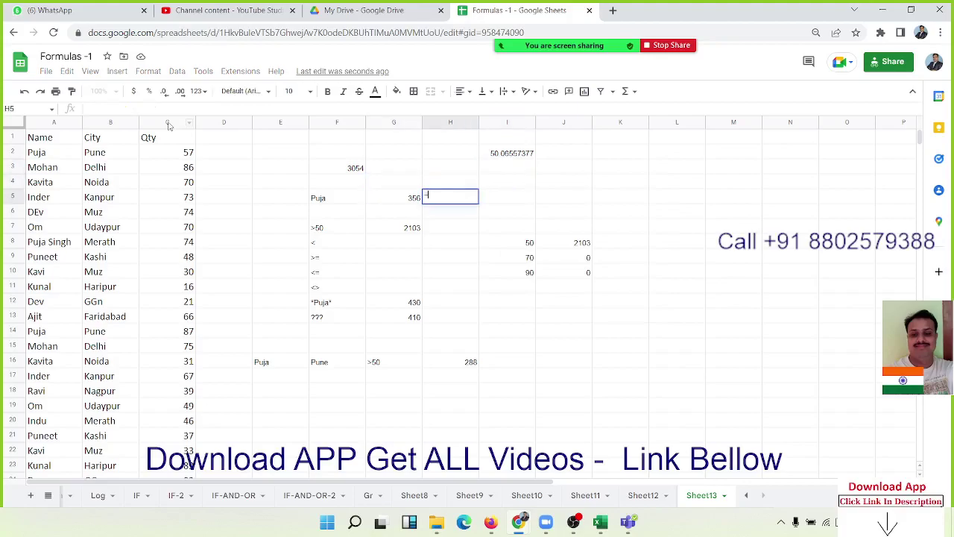
pyautogui.write('av')
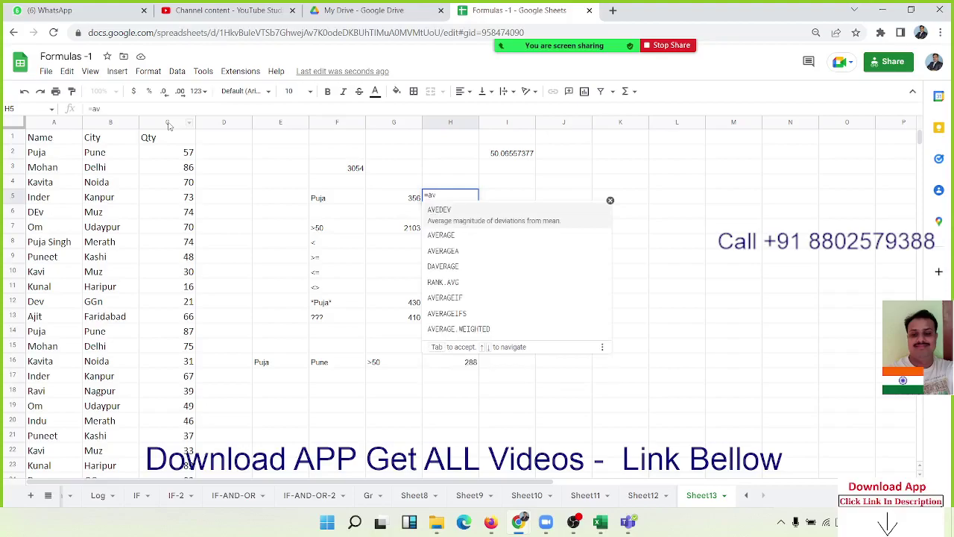
pyautogui.press('Down')
pyautogui.press('Down')
pyautogui.press('Down')
pyautogui.press('Down')
pyautogui.press('Down')
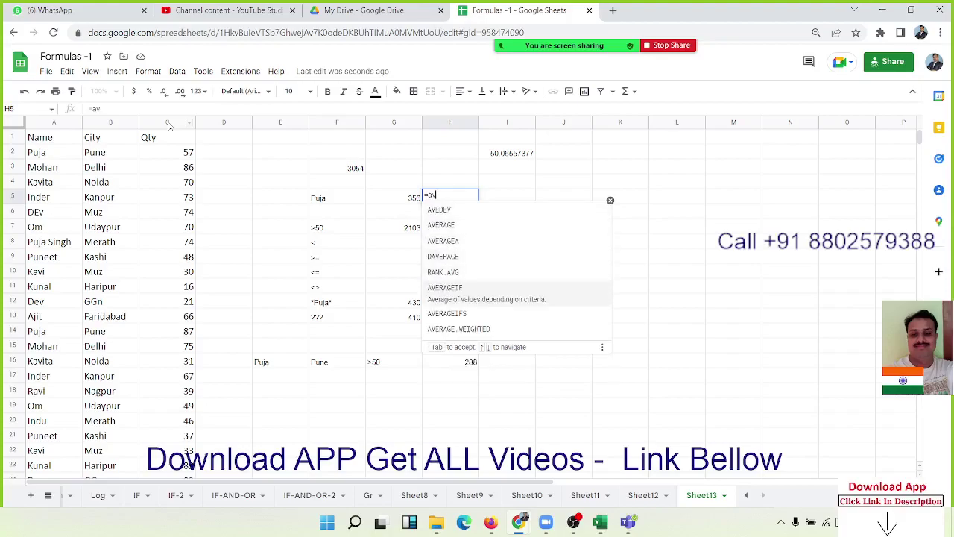
pyautogui.press('Tab')
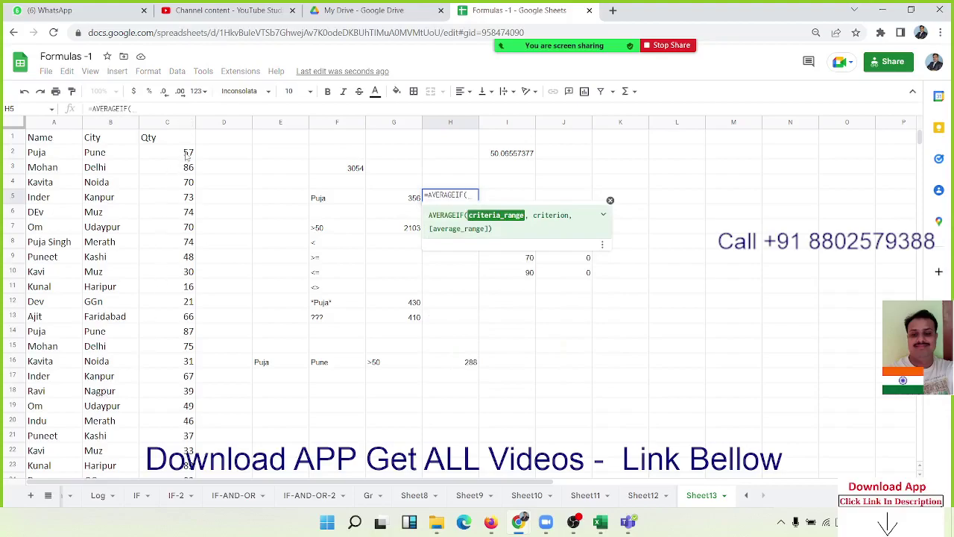
# - Give AVERAGEIF the arguments A:A, F5 and C:C, returning Puja's average 59.33333333
pyautogui.click(54, 125)
pyautogui.write(',')
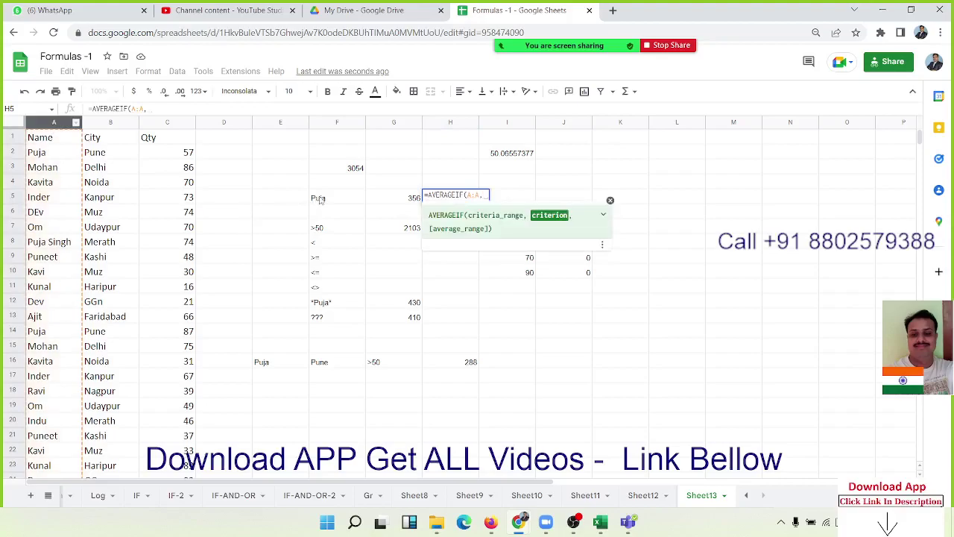
pyautogui.click(314, 203)
pyautogui.write(',')
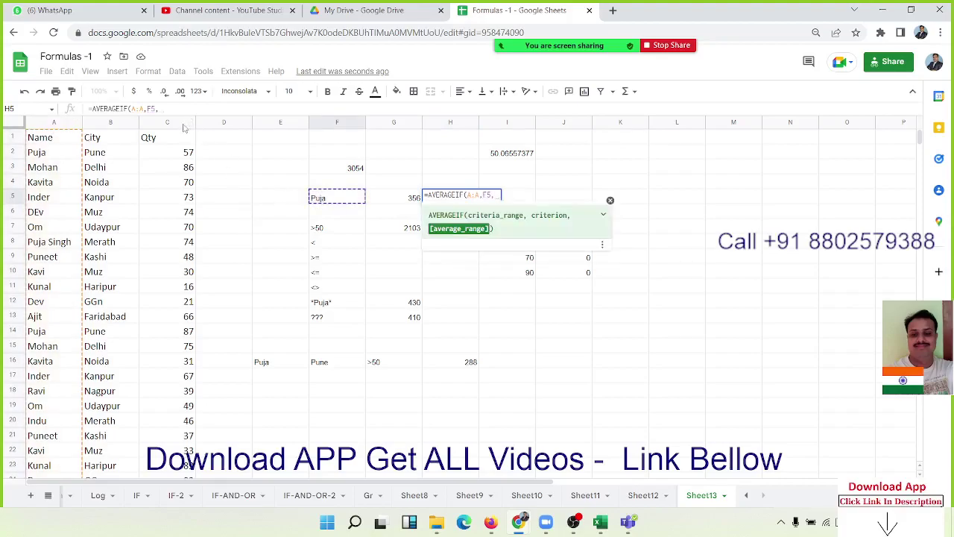
pyautogui.click(183, 125)
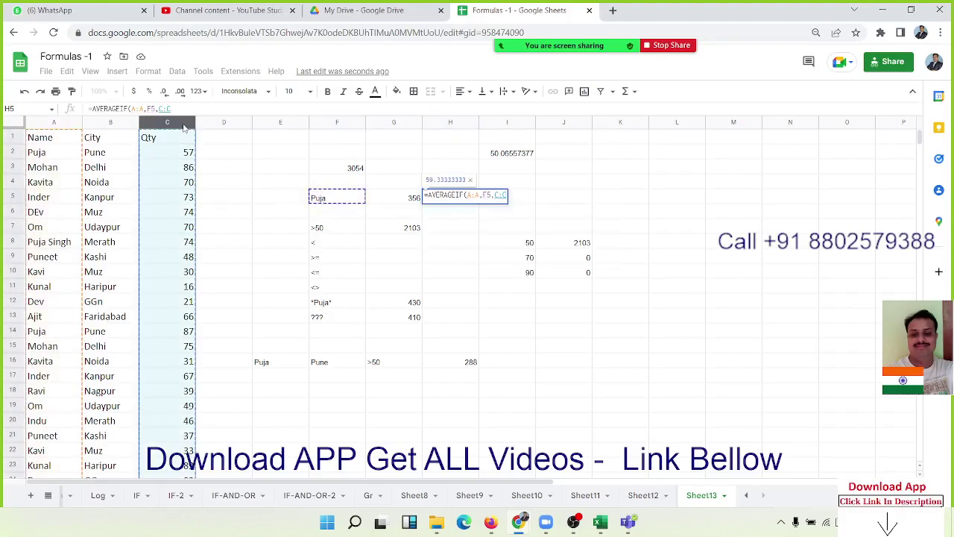
pyautogui.press('Return')
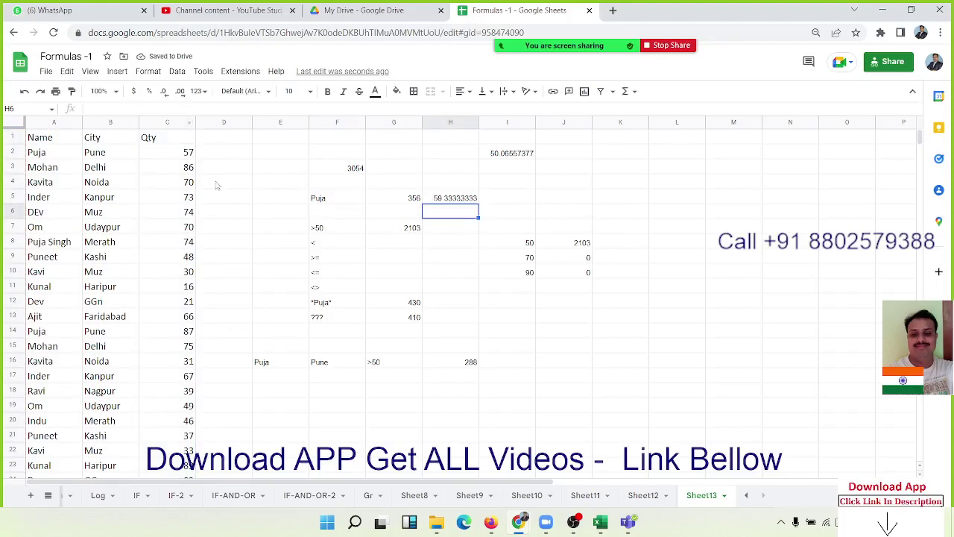
# - Select the F7:F13 criteria, H5's formula and the row 16 criteria for review
pyautogui.moveTo(334, 231); pyautogui.dragTo(328, 315)
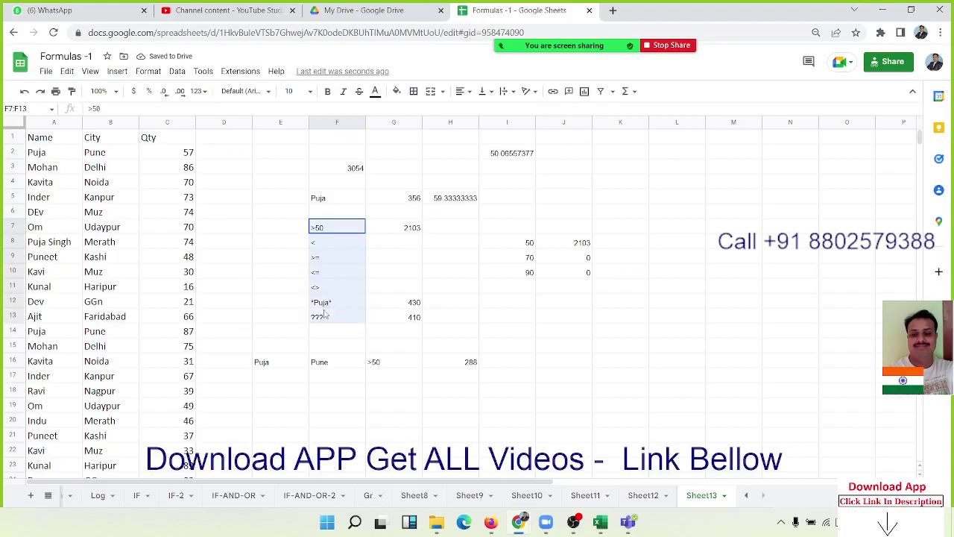
pyautogui.click(451, 202)
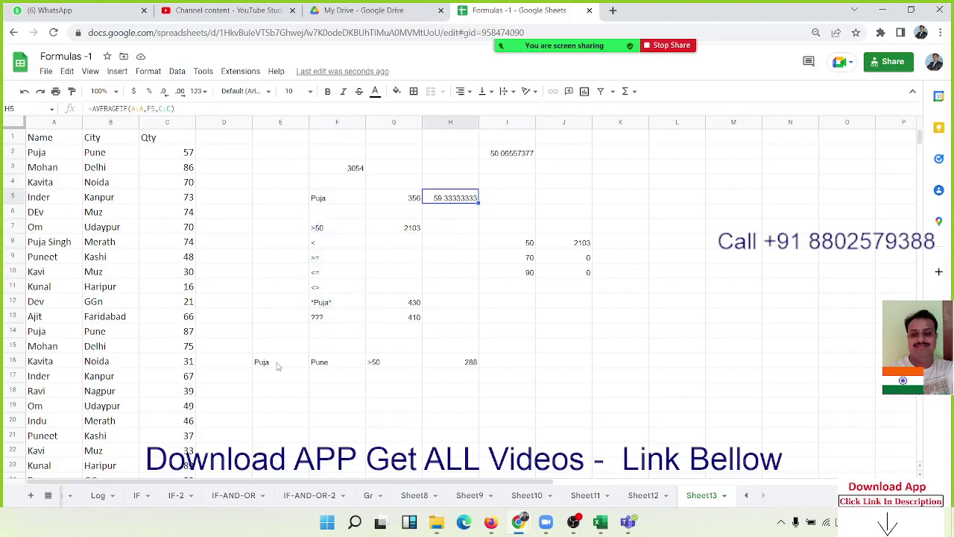
pyautogui.moveTo(282, 364); pyautogui.dragTo(376, 363)
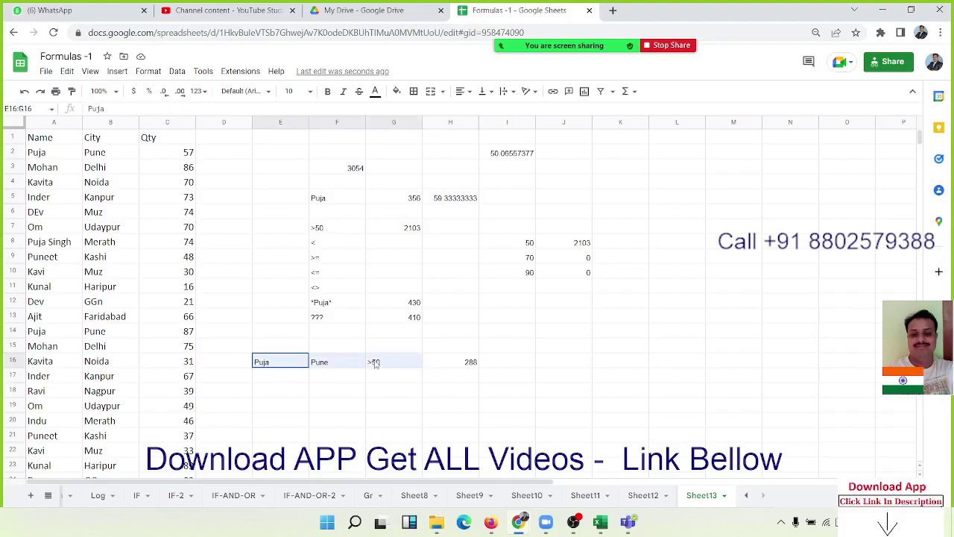
# - Insert AVERAGEIFS in I16 with the Qty column C as average range
pyautogui.click(454, 366)
pyautogui.click(493, 365)
pyautogui.write('=')
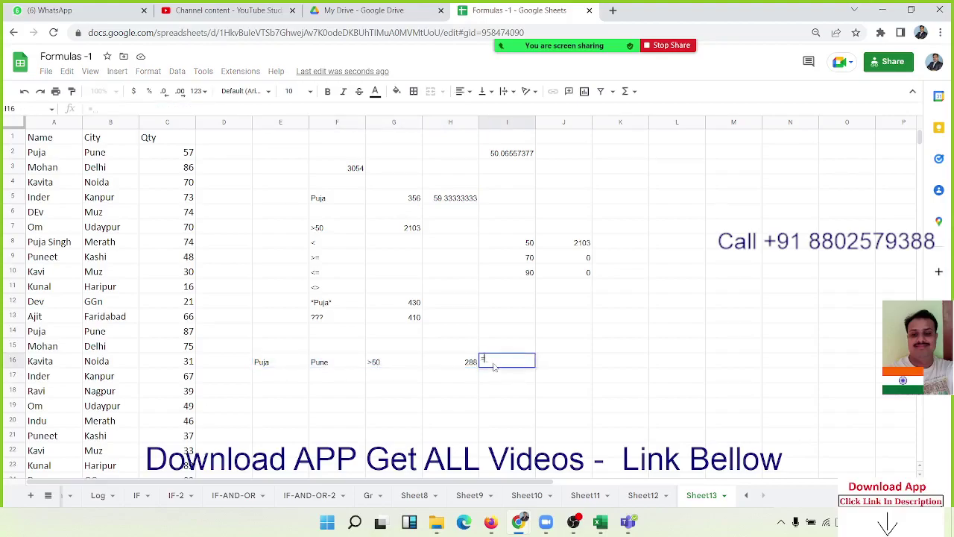
pyautogui.write('av')
pyautogui.press('Down')
pyautogui.press('Down')
pyautogui.press('Down')
pyautogui.press('Down')
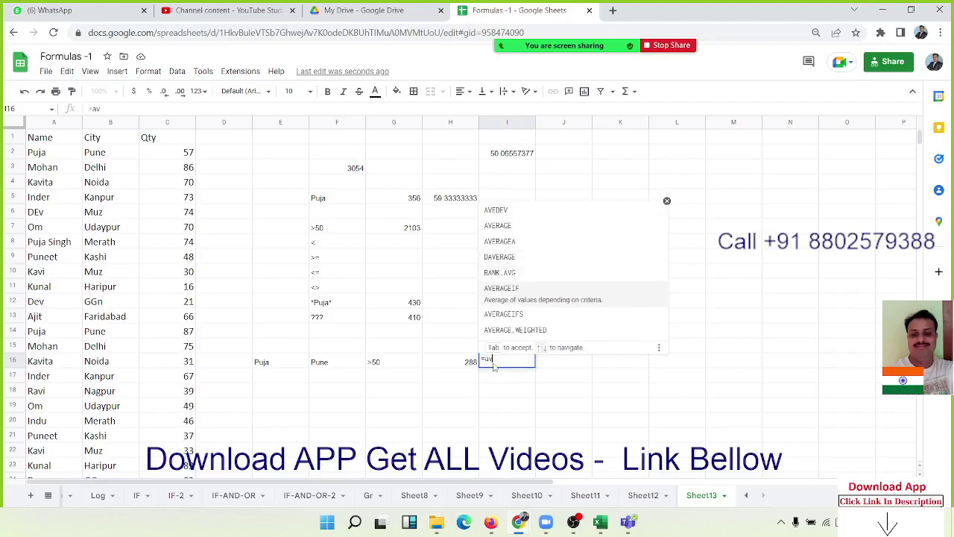
pyautogui.press('Down')
pyautogui.press('Tab')
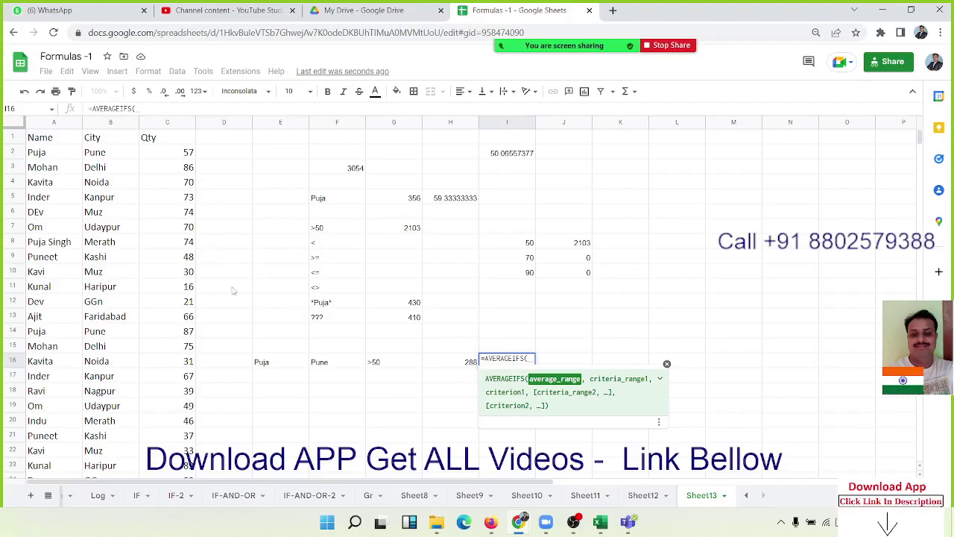
pyautogui.click(168, 125)
pyautogui.write(',')
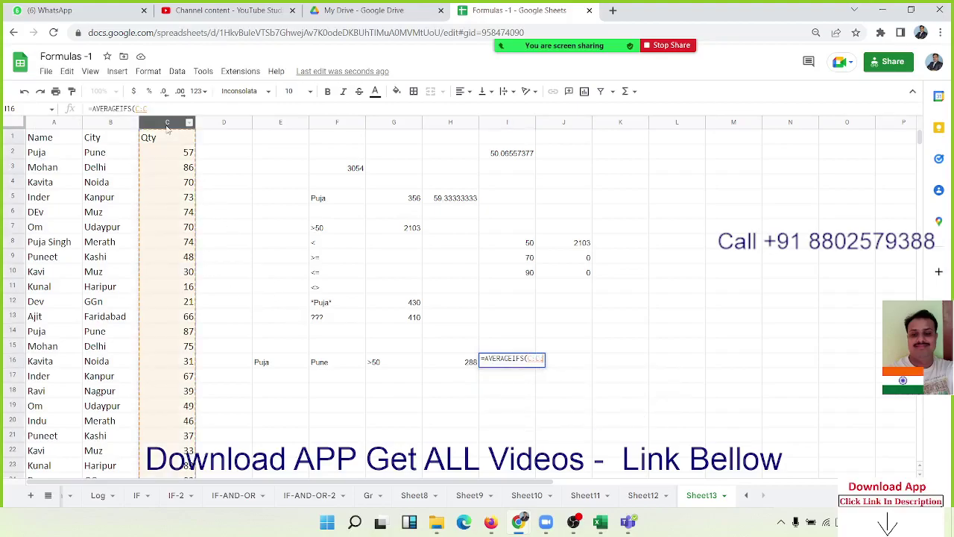
# - Add criteria pairs A:A with E16, B:B with F16, and C:C with G16
pyautogui.click(61, 125)
pyautogui.write(',A:A,')
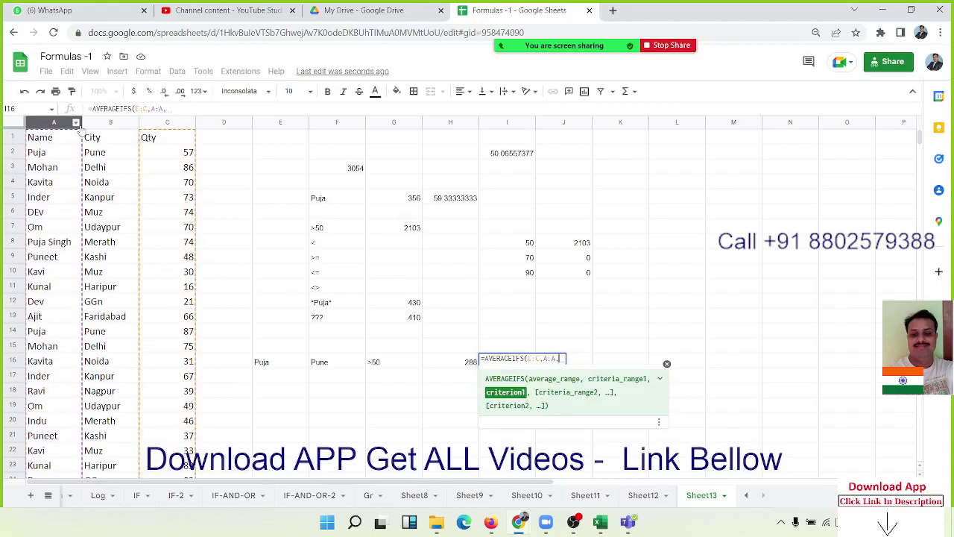
pyautogui.click(284, 364)
pyautogui.write(',')
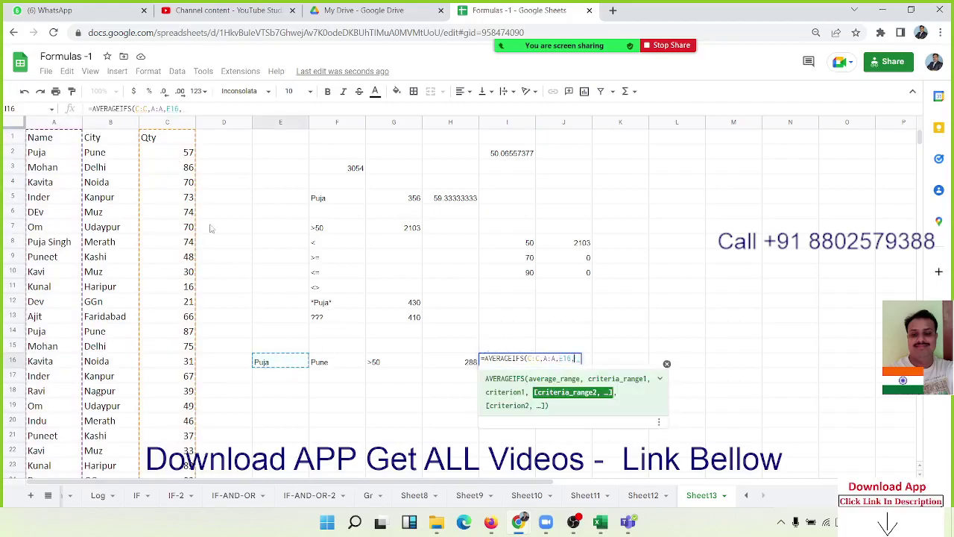
pyautogui.click(111, 122)
pyautogui.write(',')
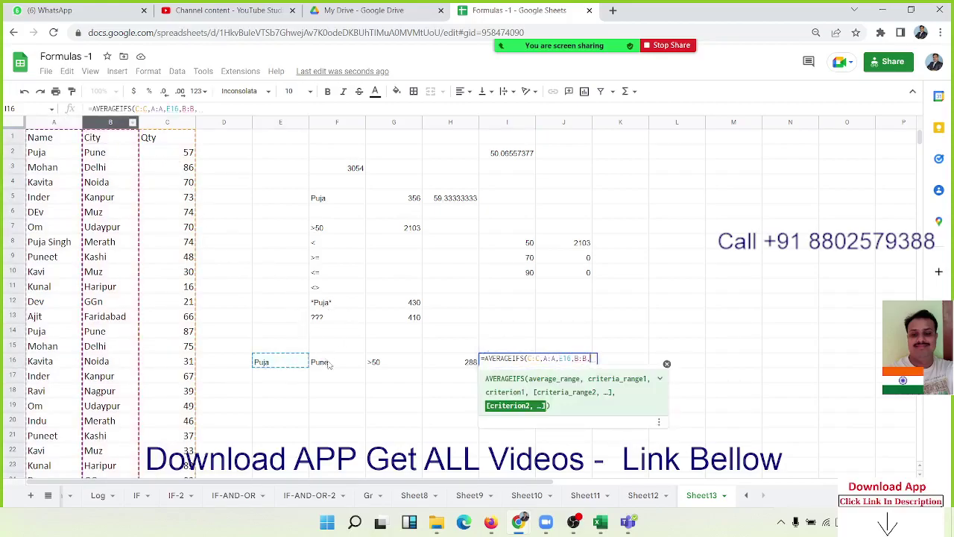
pyautogui.click(331, 364)
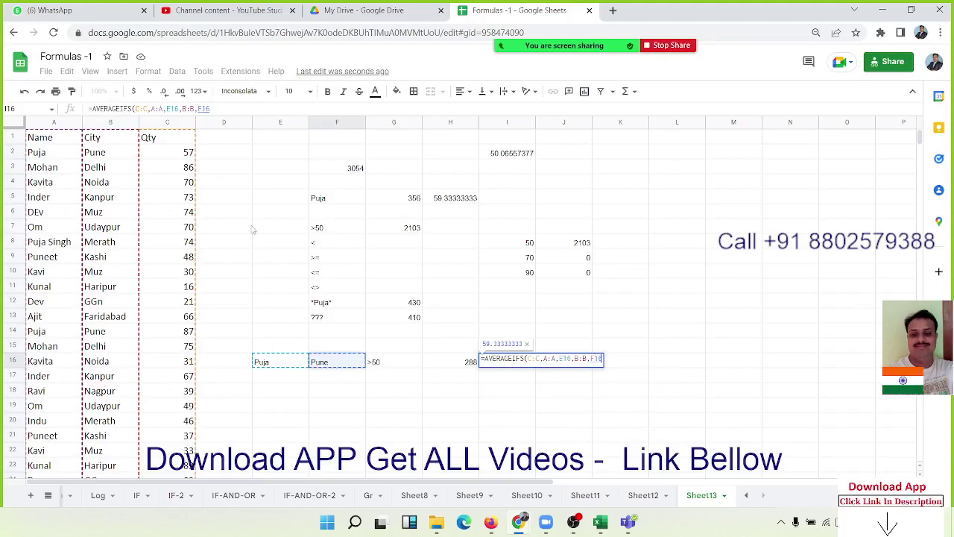
pyautogui.click(179, 126)
pyautogui.write(',')
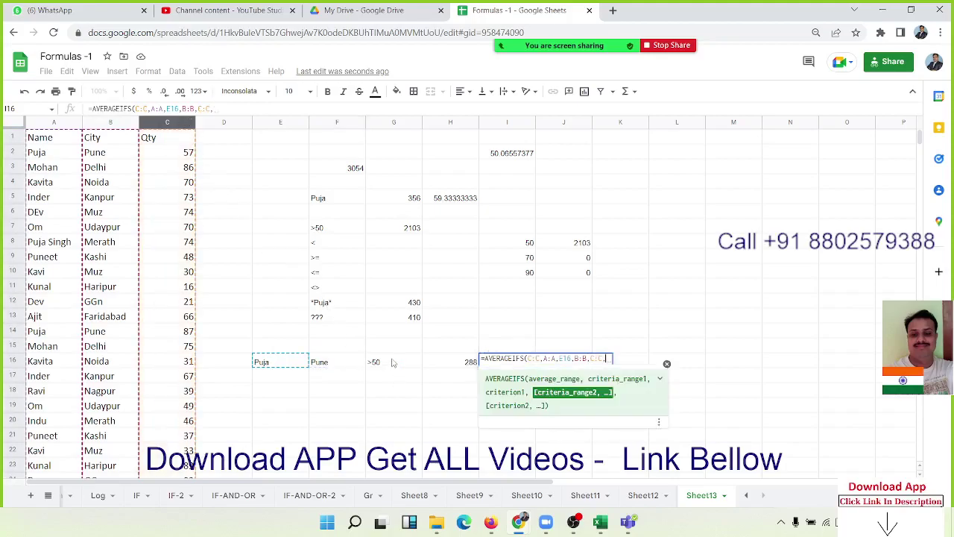
pyautogui.click(393, 364)
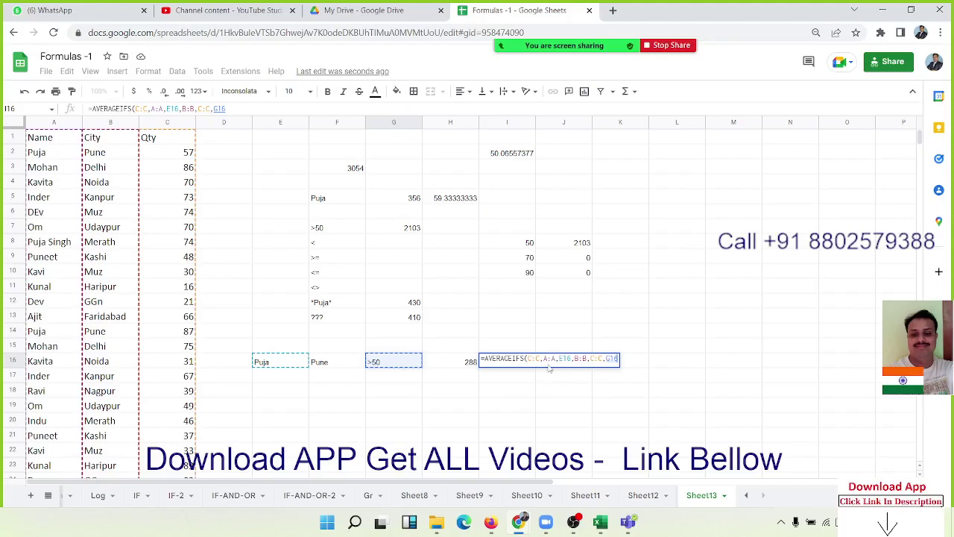
pyautogui.click(589, 359)
pyautogui.click(593, 359)
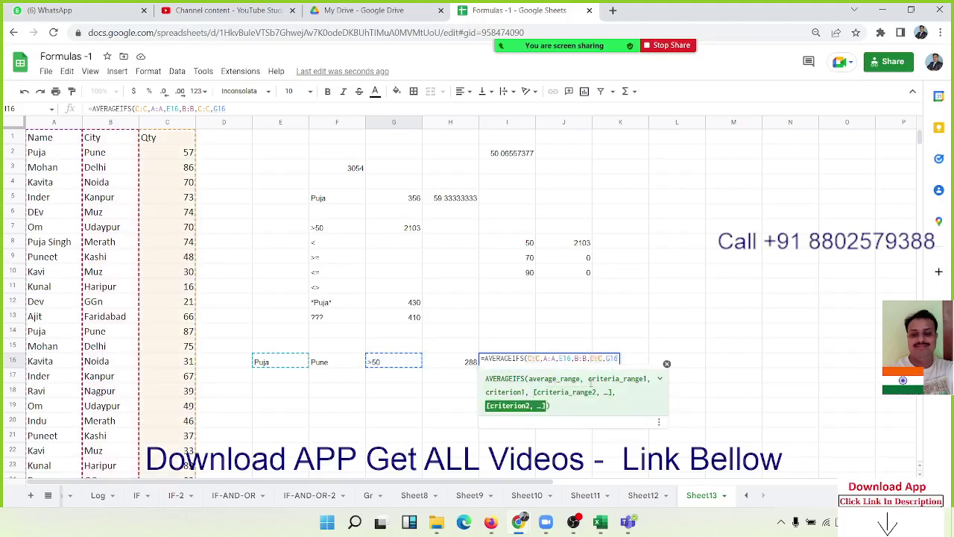
# - Insert the missing City criterion before C:C in I16's AVERAGEIFS formula
pyautogui.click(321, 368)
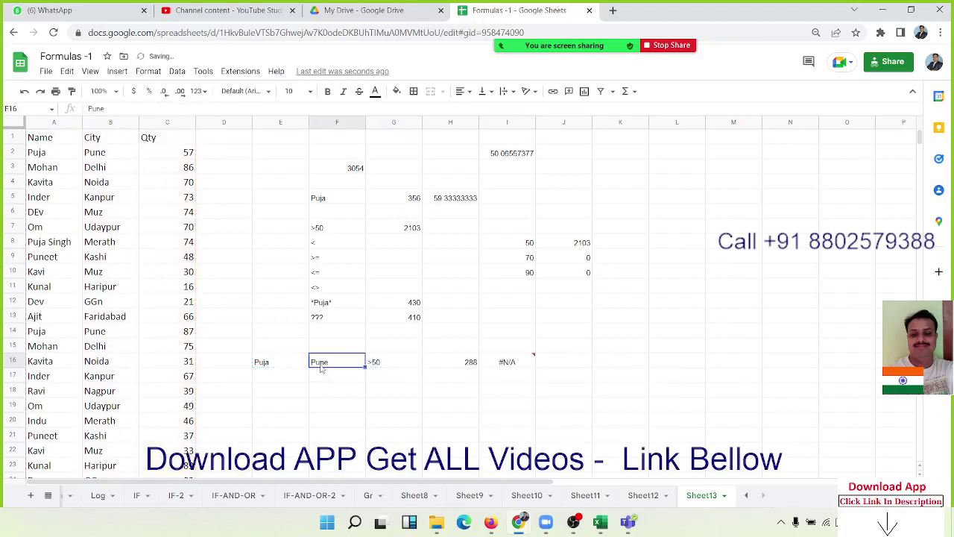
pyautogui.click(494, 364)
pyautogui.doubleClick(493, 364)
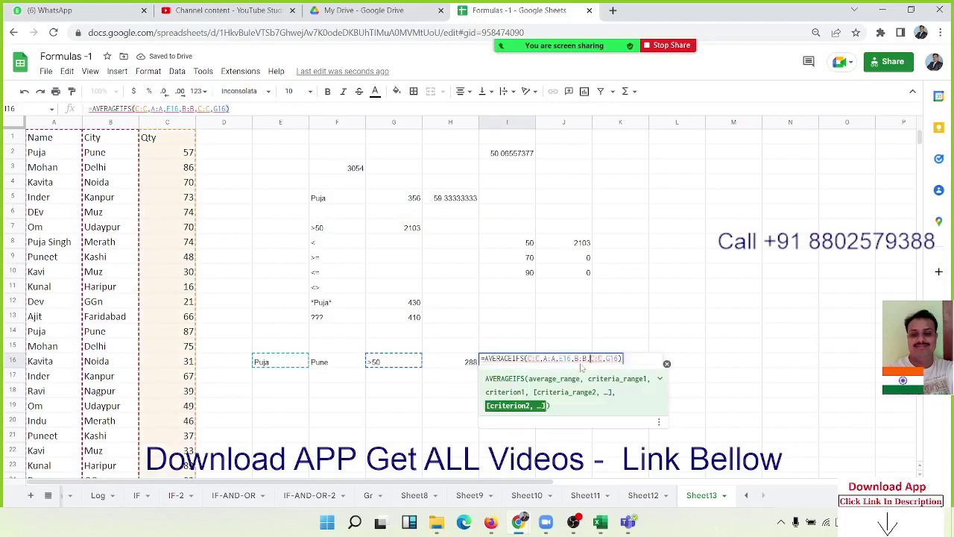
pyautogui.click(345, 362)
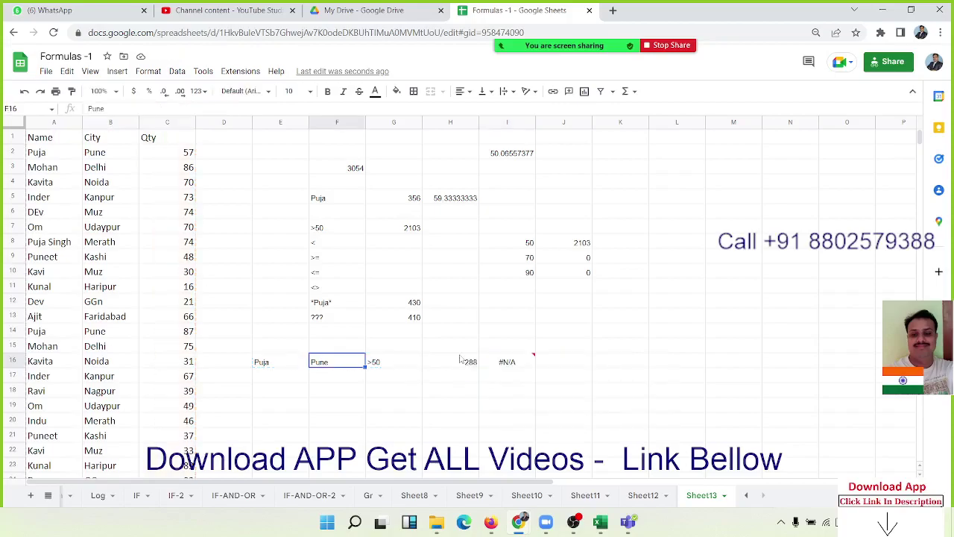
pyautogui.doubleClick(530, 364)
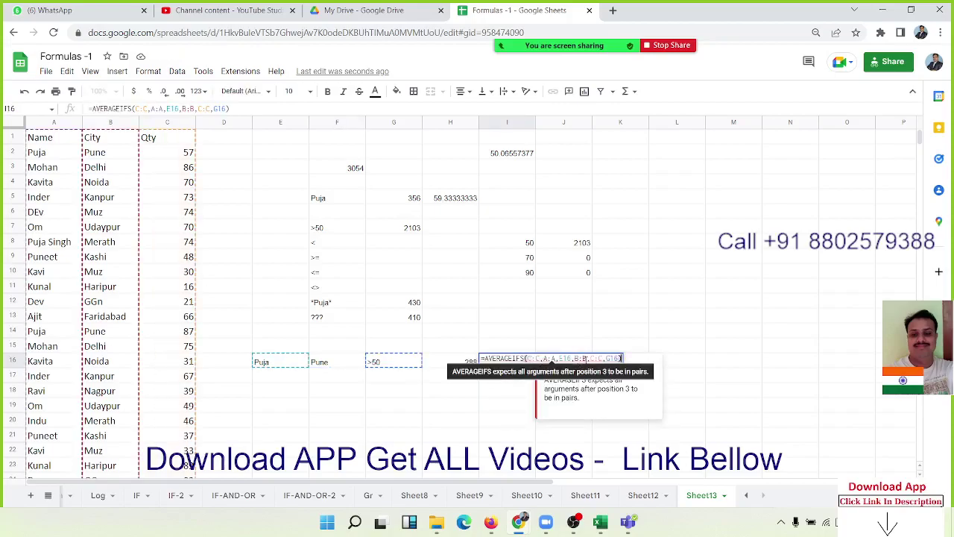
pyautogui.click(590, 358)
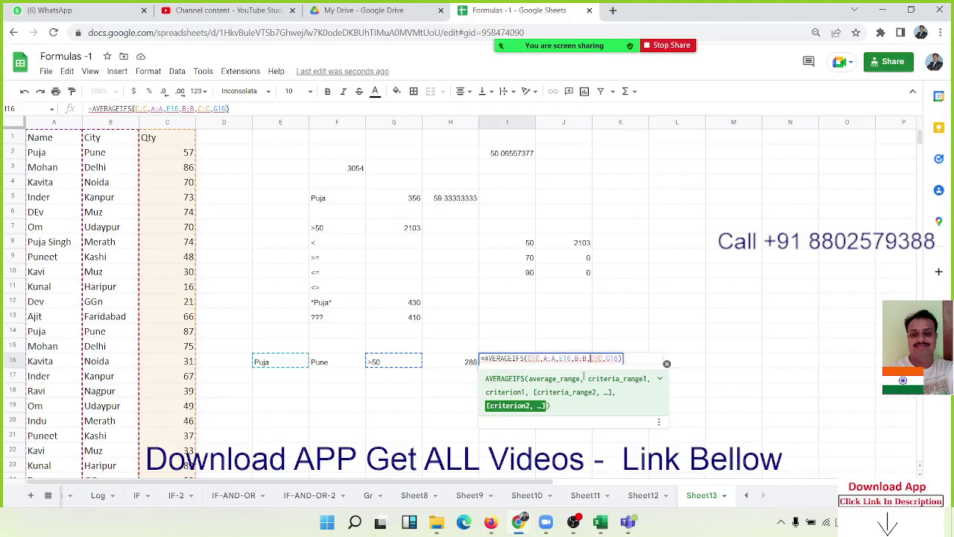
pyautogui.write('F')
pyautogui.write('18')
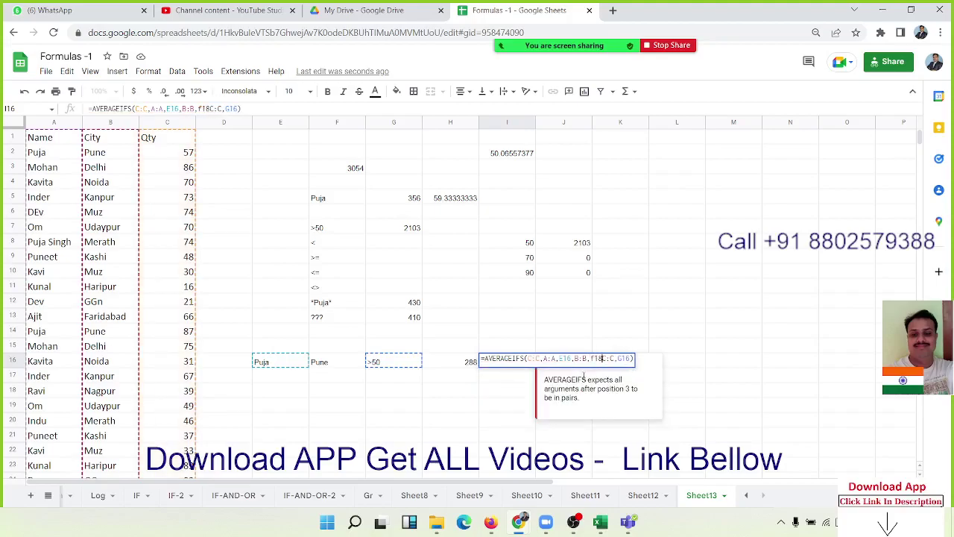
pyautogui.write(',')
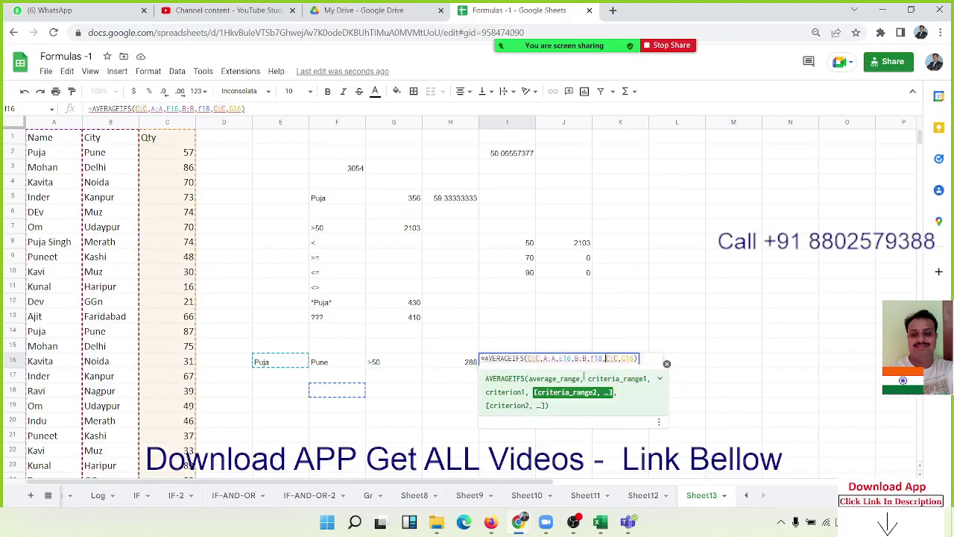
pyautogui.press('BackSpace')
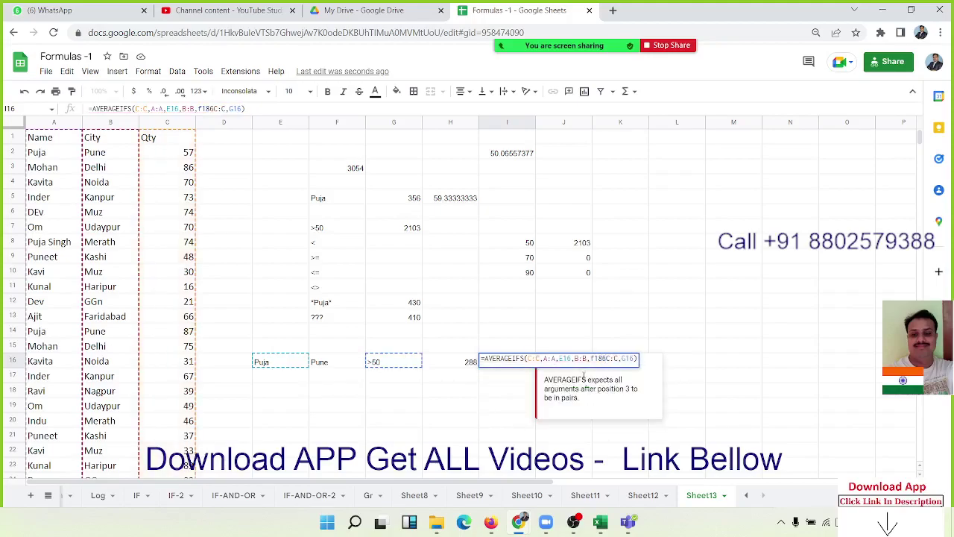
pyautogui.write(',')
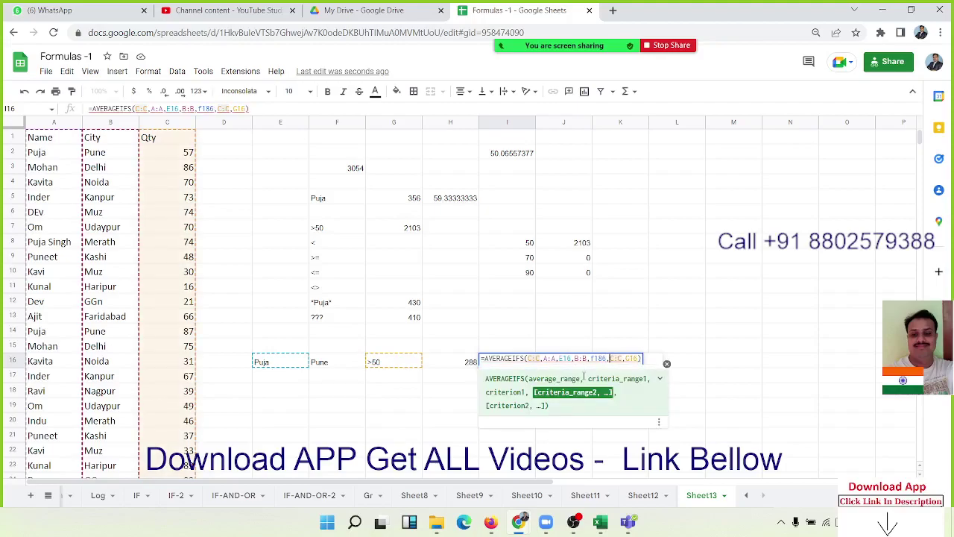
pyautogui.press('Return')
pyautogui.press('Up')
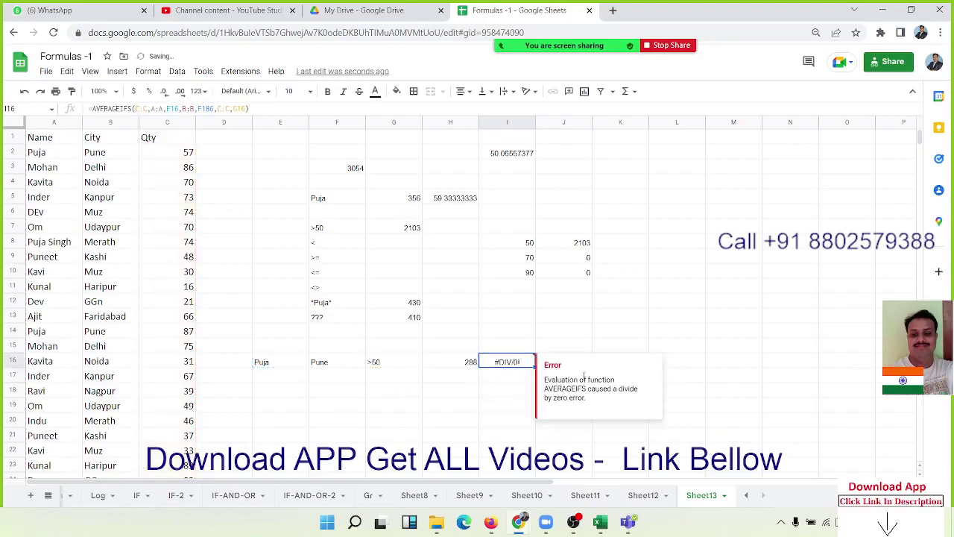
# - Correct the F186 typo to F16 so I16 returns 72
pyautogui.doubleClick(518, 363)
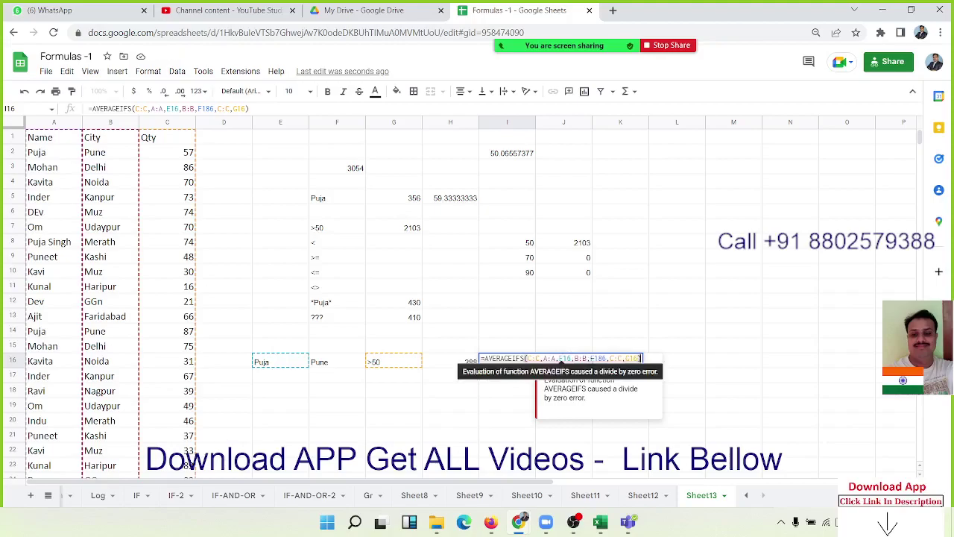
pyautogui.click(603, 358)
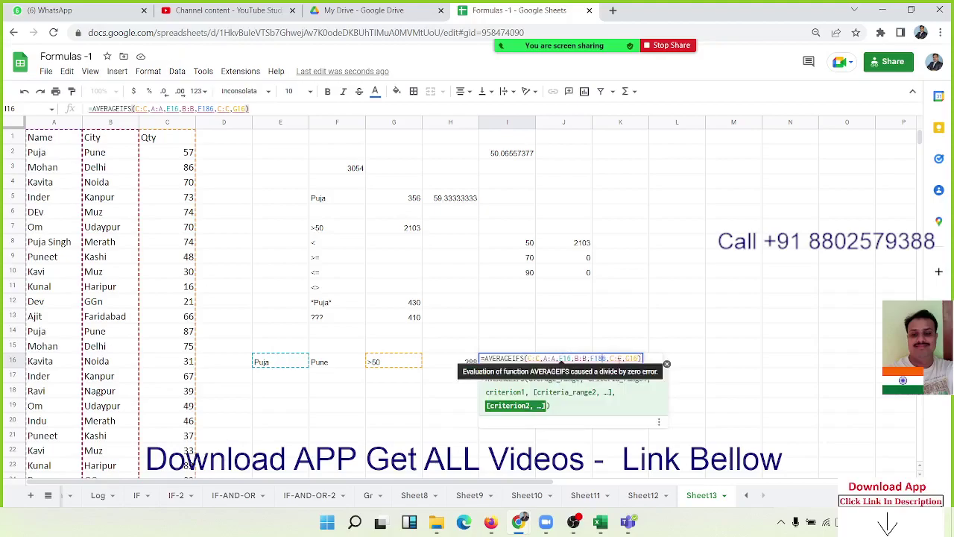
pyautogui.press('BackSpace')
pyautogui.press('Return')
pyautogui.press('Up')
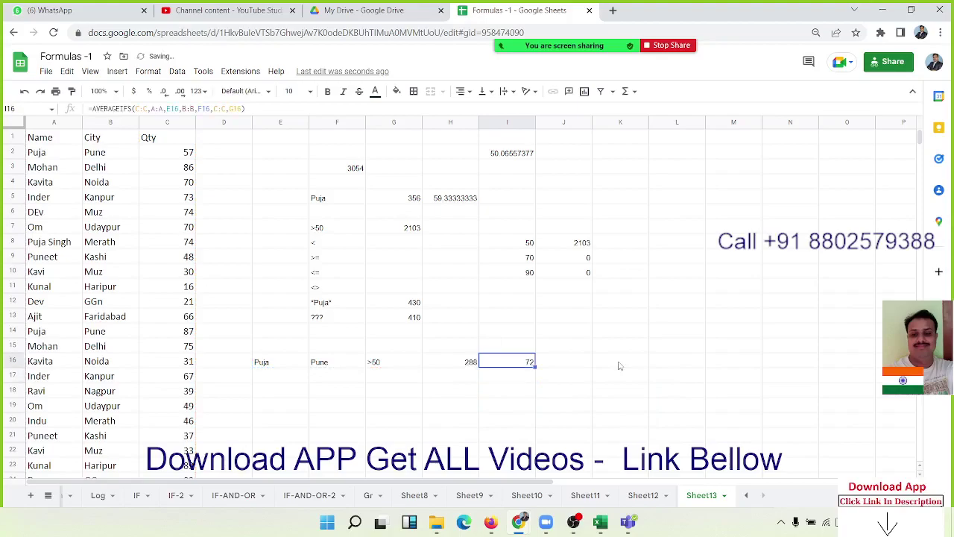
pyautogui.doubleClick(502, 360)
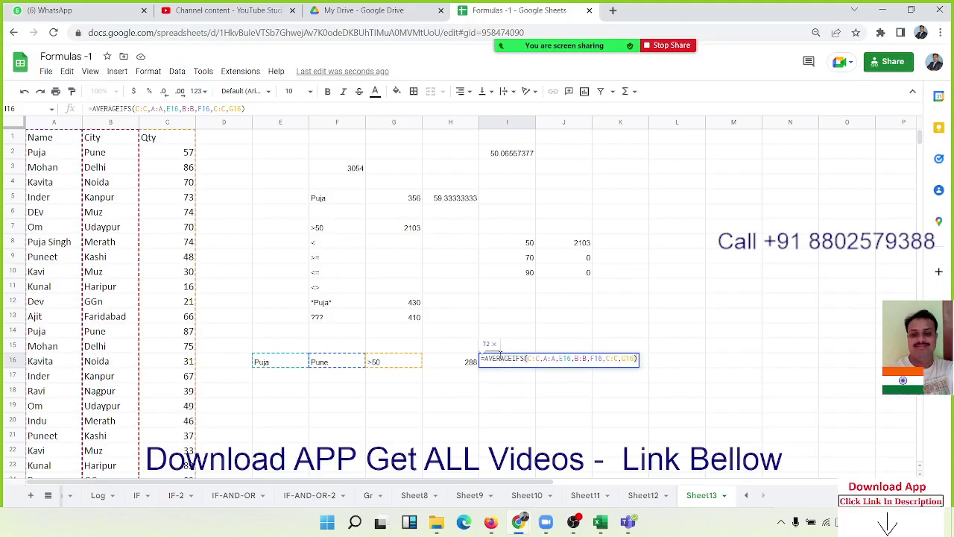
pyautogui.press('Return')
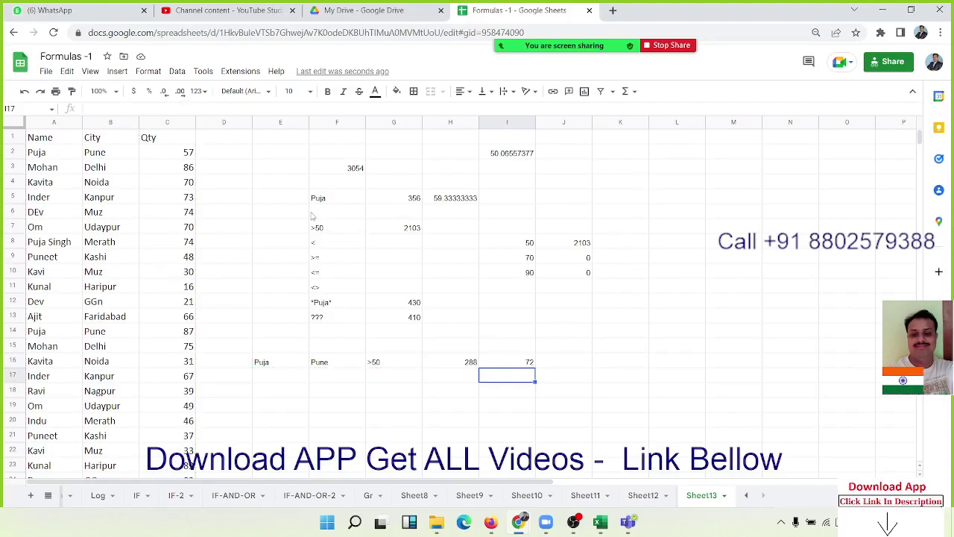
# - Enter a COUNT formula in E1 over column C cells, returning 3
pyautogui.click(290, 144)
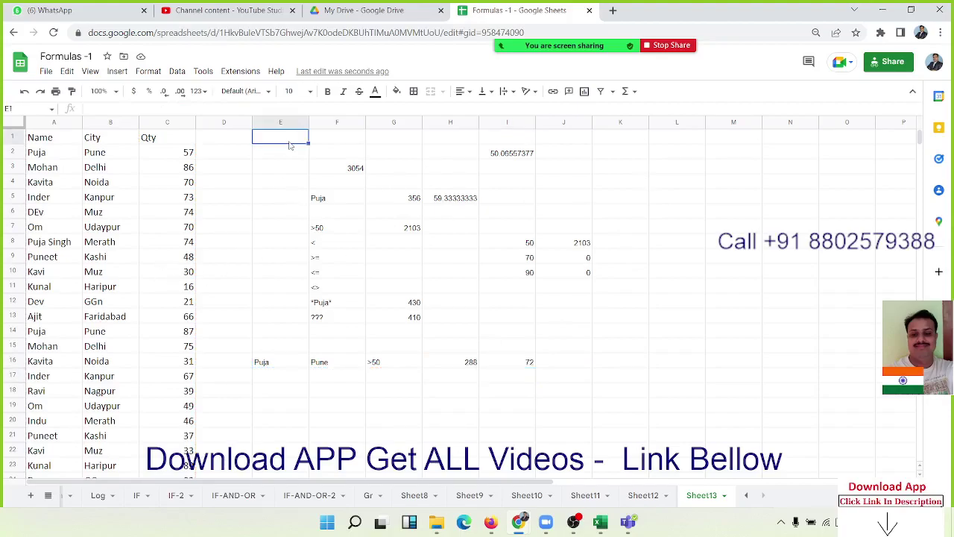
pyautogui.write('=cou')
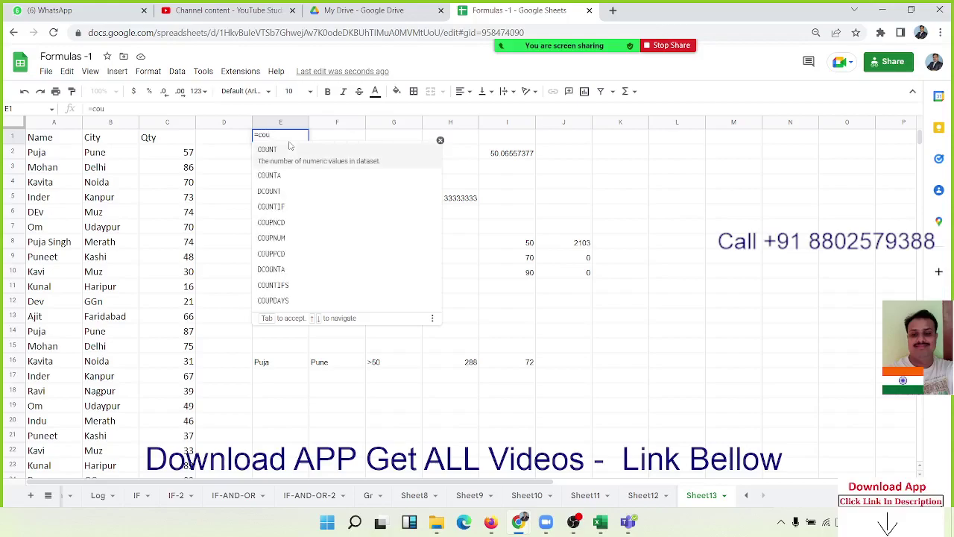
pyautogui.press('Tab')
pyautogui.press('Left')
pyautogui.press('Left')
pyautogui.hotkey('shift', 'Down')
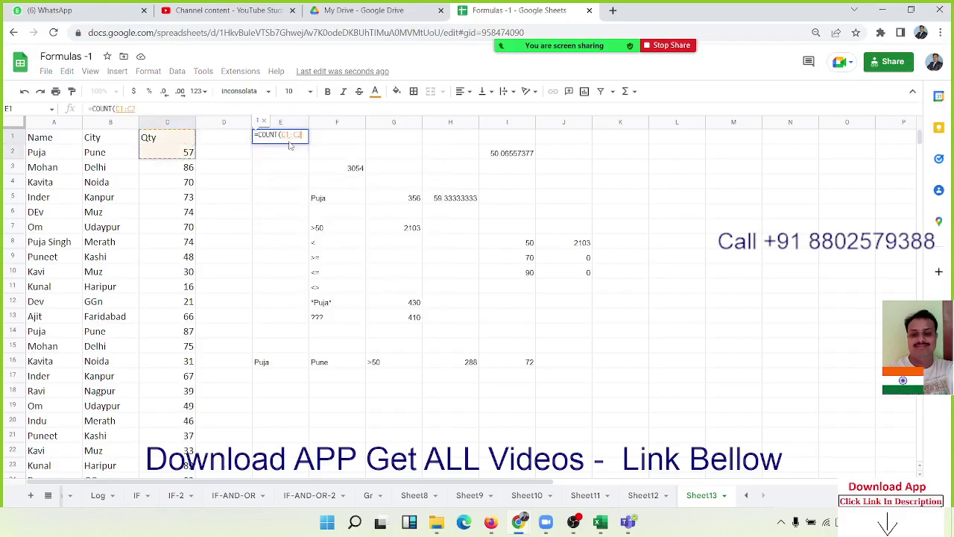
pyautogui.hotkey('shift', 'Down')
pyautogui.hotkey('shift', 'Down')
pyautogui.press('Return')
# - Enter =COUNTA(B2:C2) in E2, returning 2
pyautogui.write('=')
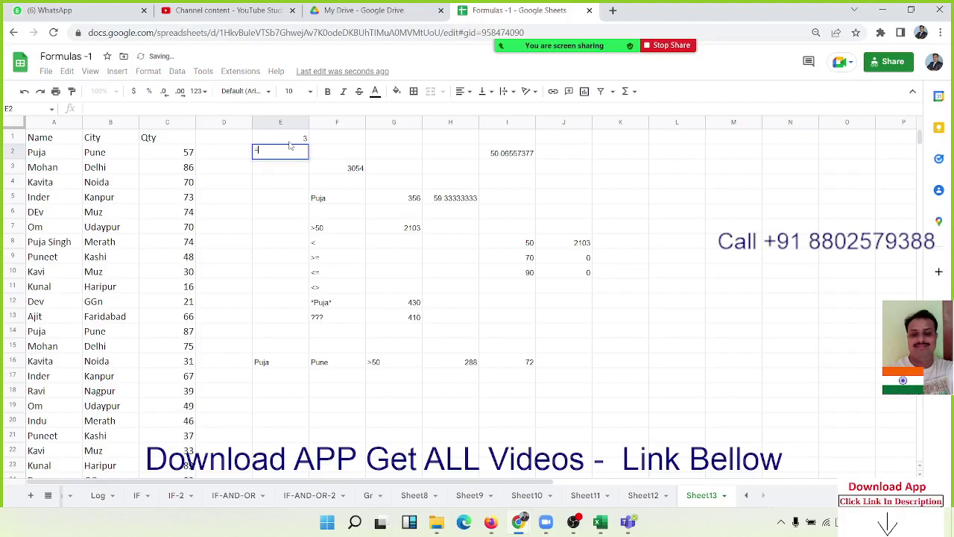
pyautogui.write('cou')
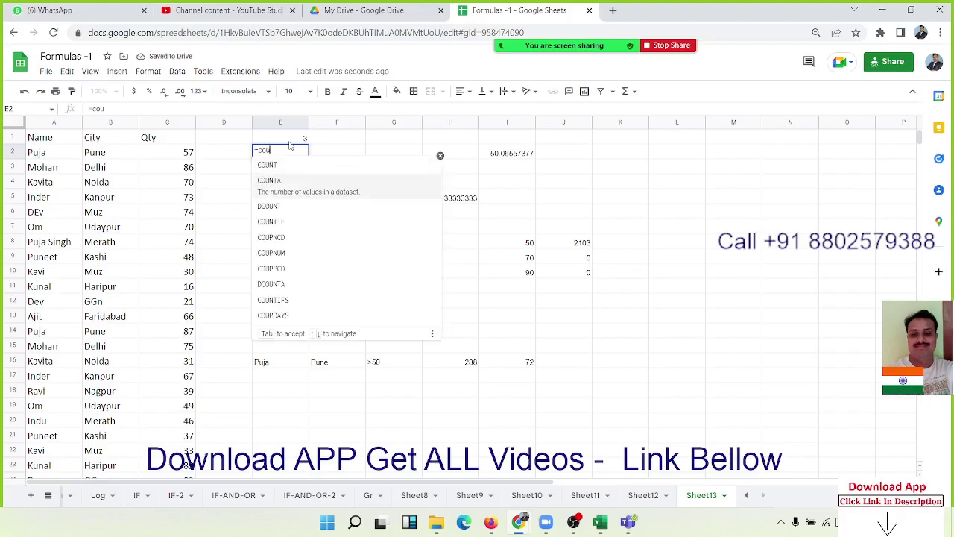
pyautogui.press('Tab')
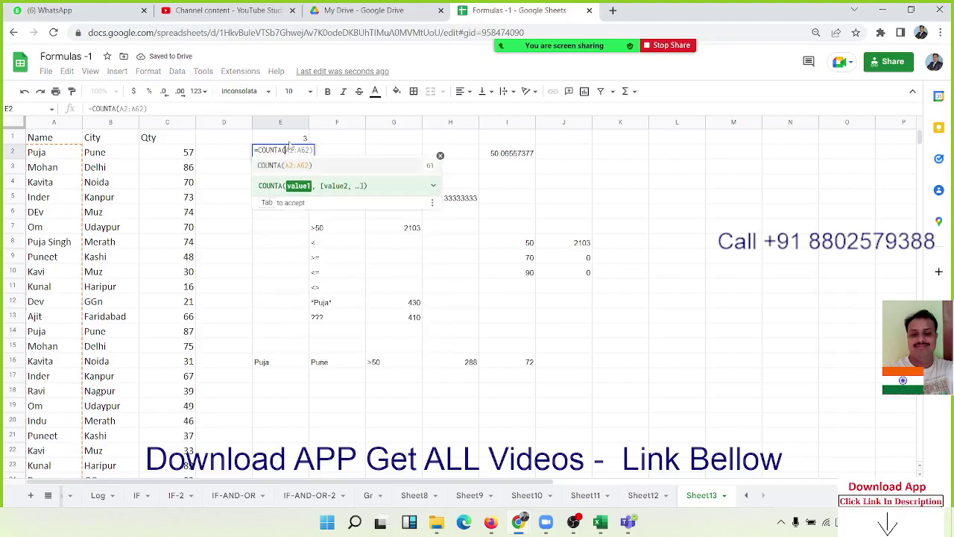
pyautogui.press('Left')
pyautogui.press('Left')
pyautogui.hotkey('shift', 'Left')
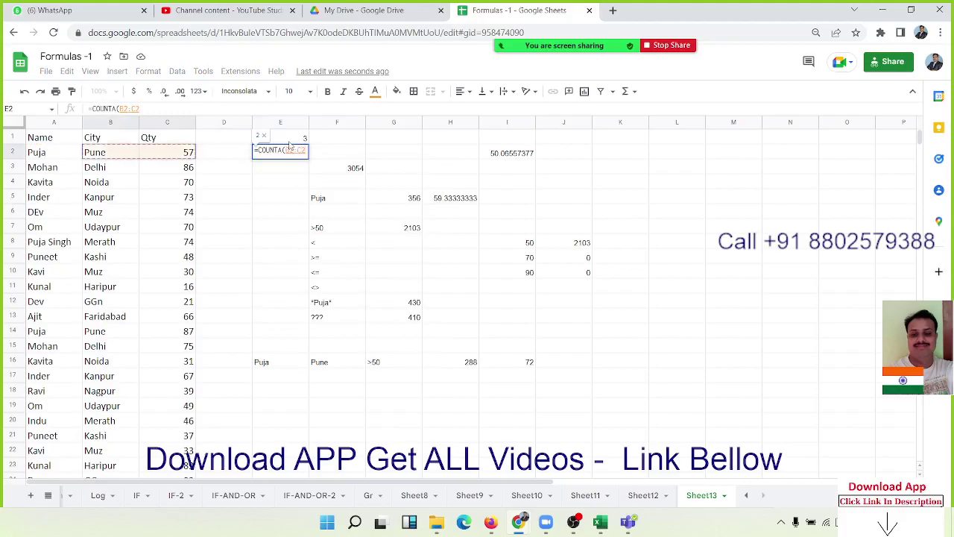
pyautogui.press('Return')
# - Enter =COUNTBLANK(C2:D4) in E3, returning 3
pyautogui.write('=C')
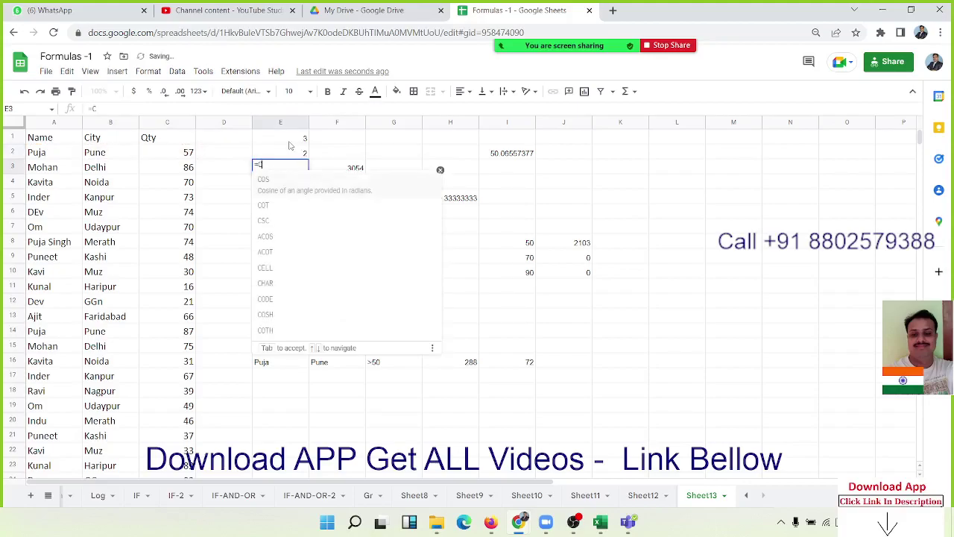
pyautogui.write('OU')
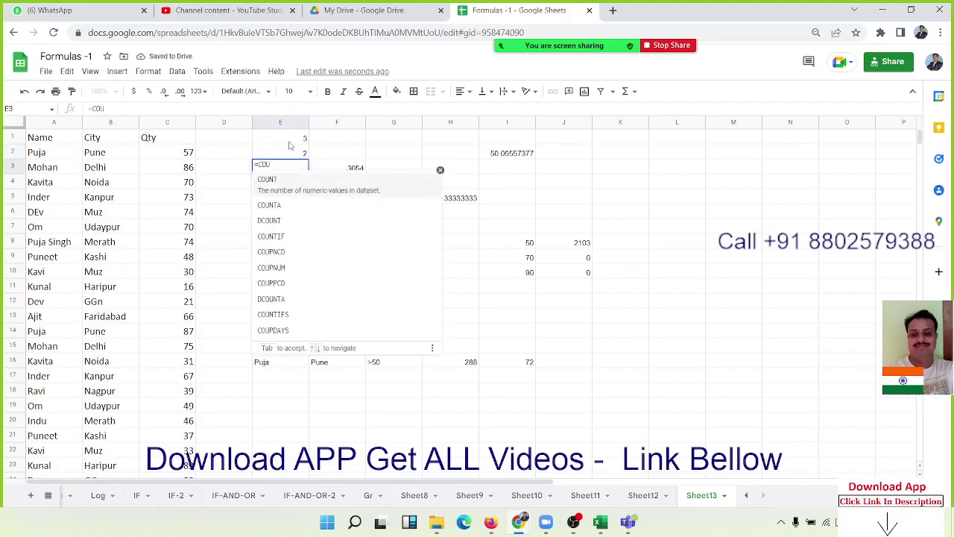
pyautogui.press('Down')
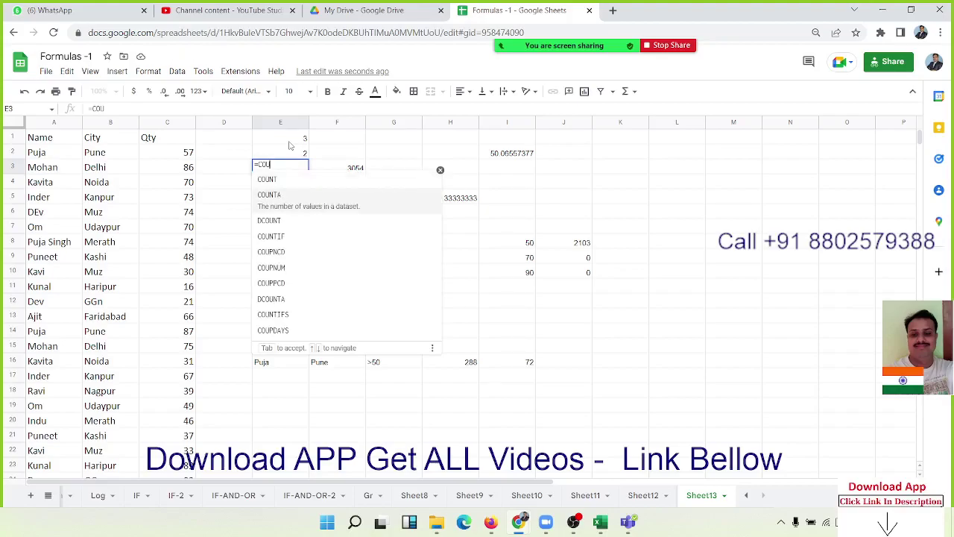
pyautogui.press('Down')
pyautogui.press('Down')
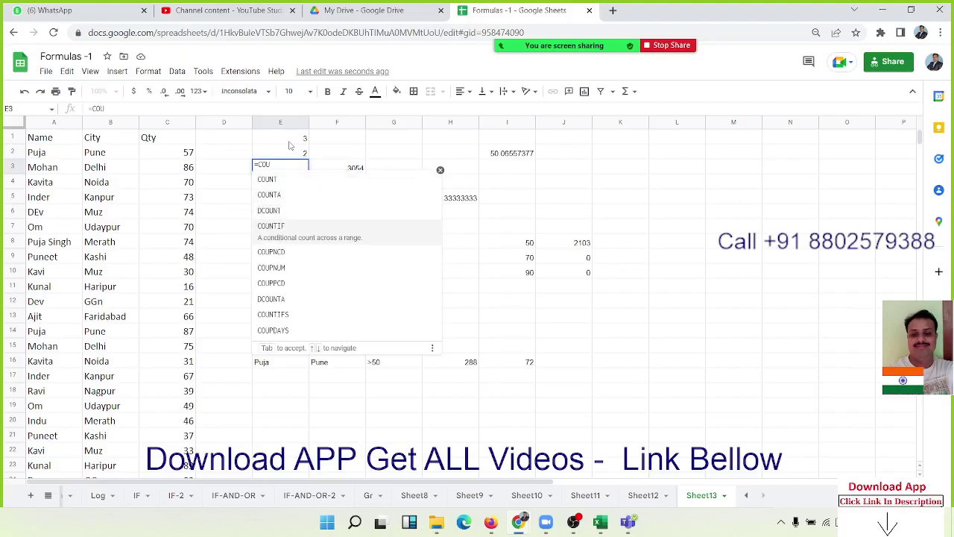
pyautogui.press('Down')
pyautogui.press('Down')
pyautogui.press('Down')
pyautogui.press('Up')
pyautogui.press('Up')
pyautogui.press('Up')
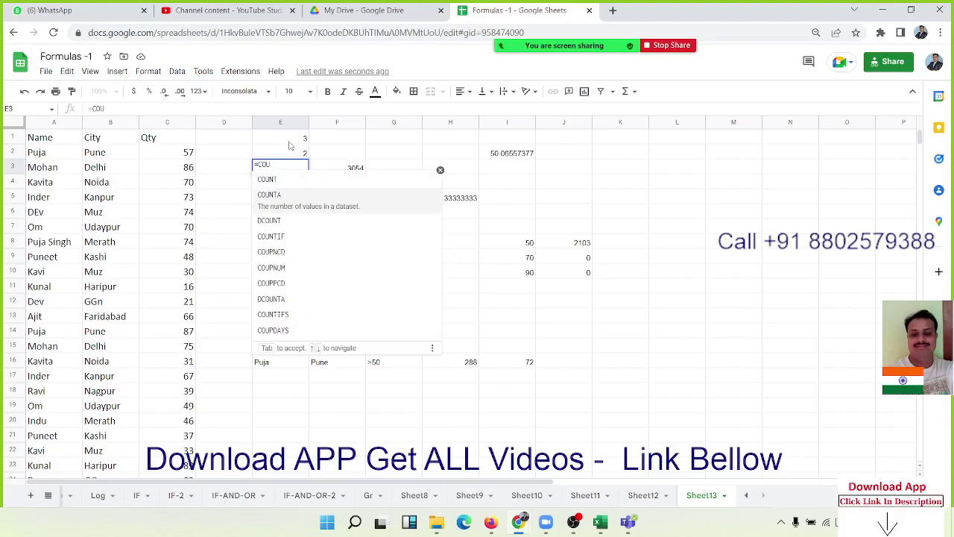
pyautogui.write('NTB')
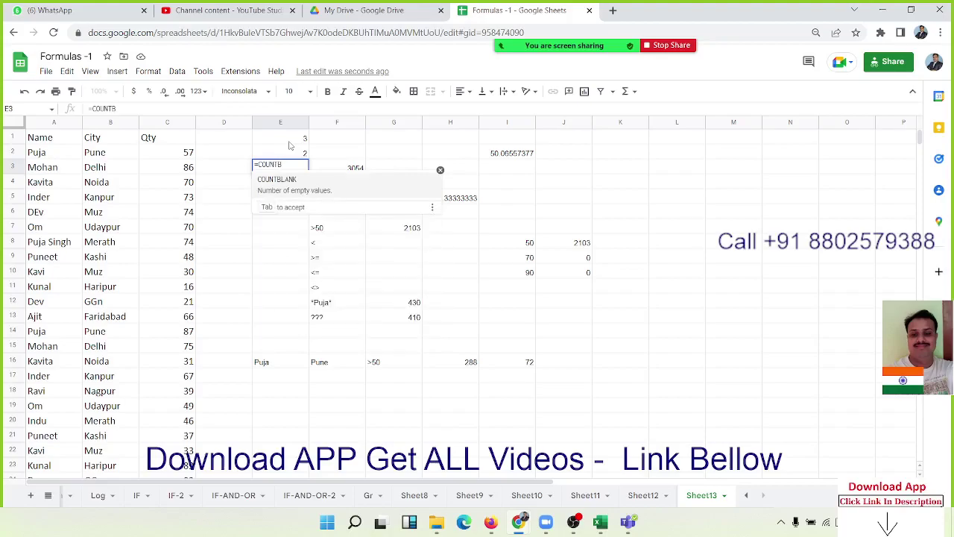
pyautogui.press('Tab')
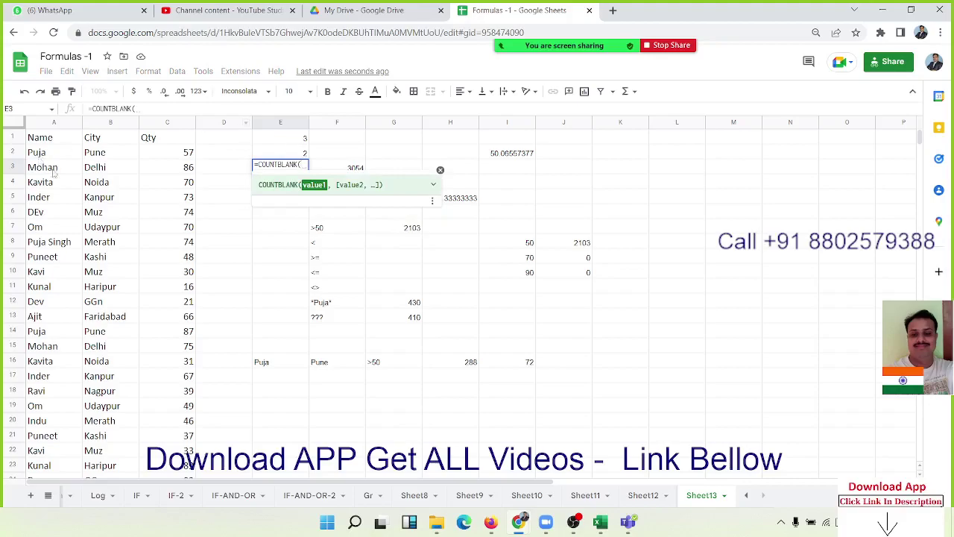
pyautogui.moveTo(168, 151); pyautogui.dragTo(191, 181)
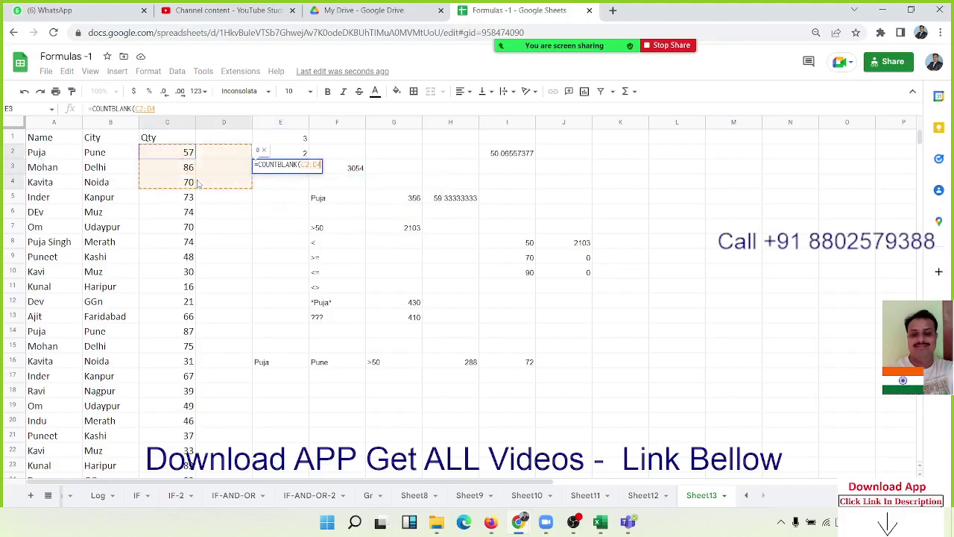
pyautogui.press('Return')
pyautogui.press('Up')
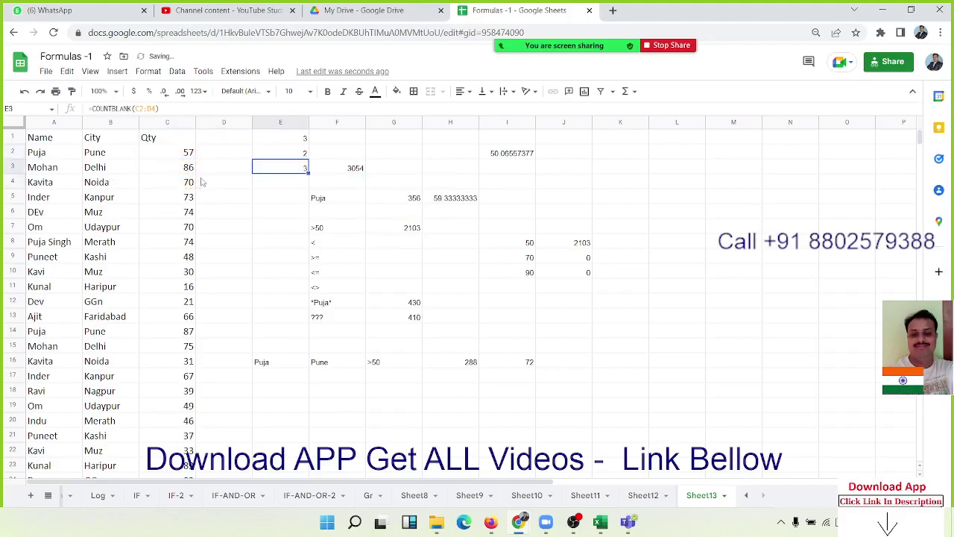
pyautogui.press('Down')
pyautogui.press('Down')
pyautogui.press('Down')
pyautogui.press('Up')
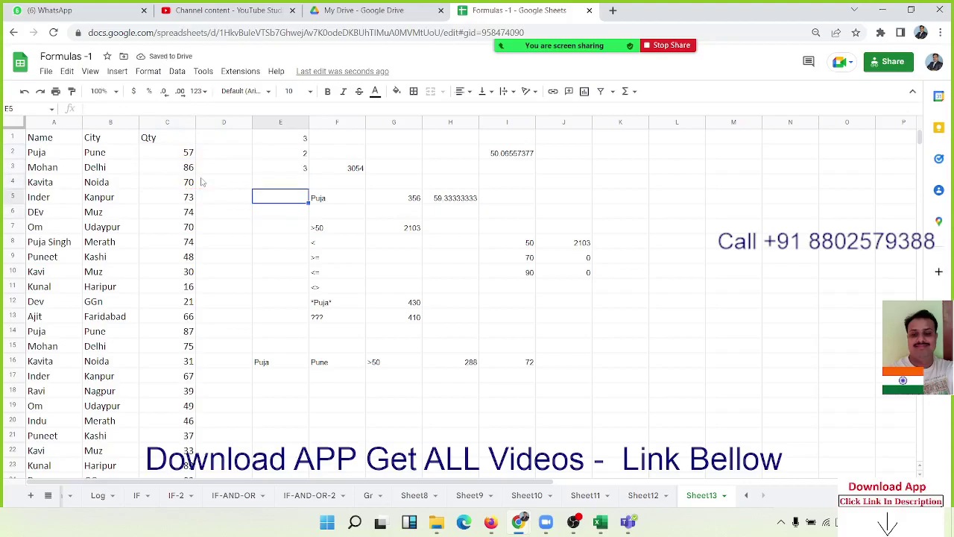
# - Enter =COUNTIF(A:A,F5) in E5, counting 6 Puja rows, and review it
pyautogui.write('=COUN')
pyautogui.press('BackSpace')
pyautogui.press('BackSpace')
pyautogui.press('BackSpace')
pyautogui.press('BackSpace')
pyautogui.write('=COU')
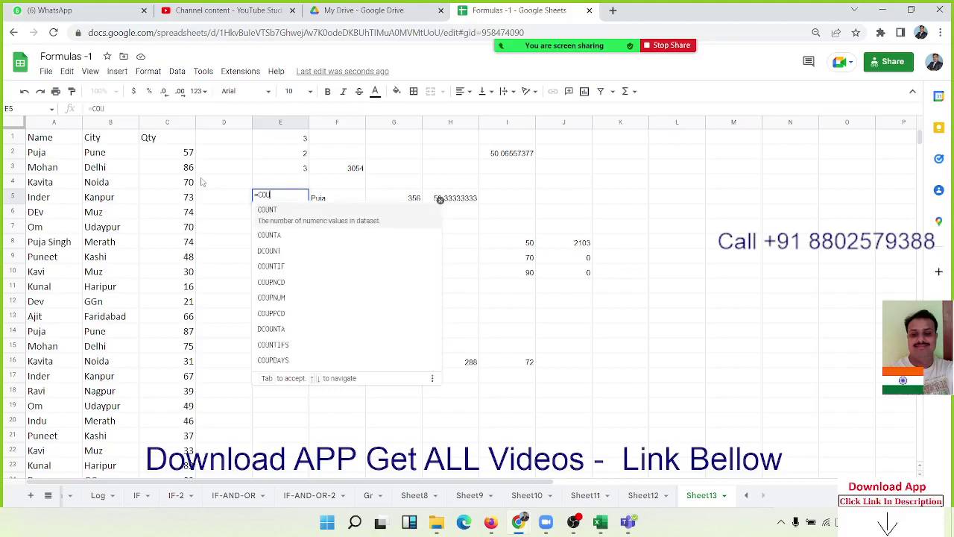
pyautogui.write('NTIF(')
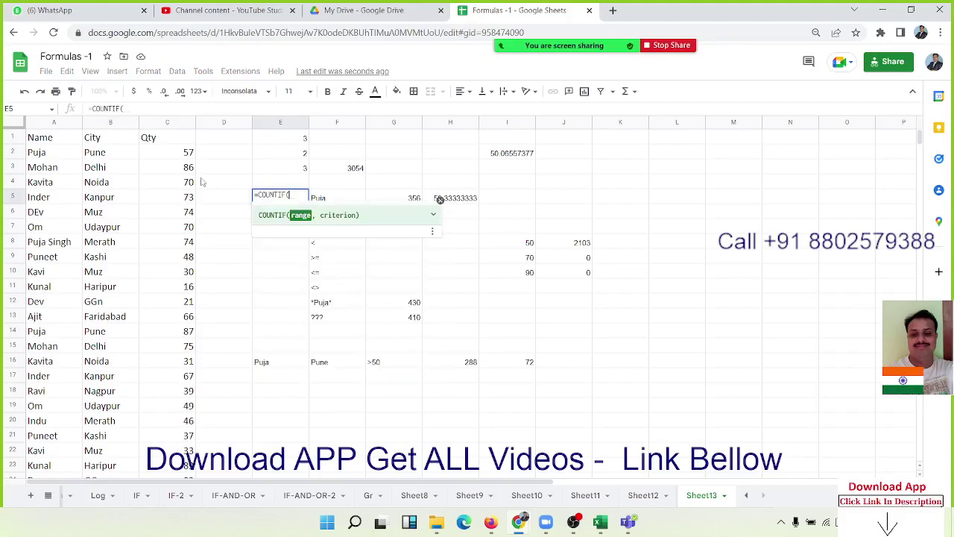
pyautogui.press('Left')
pyautogui.press('Left')
pyautogui.press('Left')
pyautogui.press('Left')
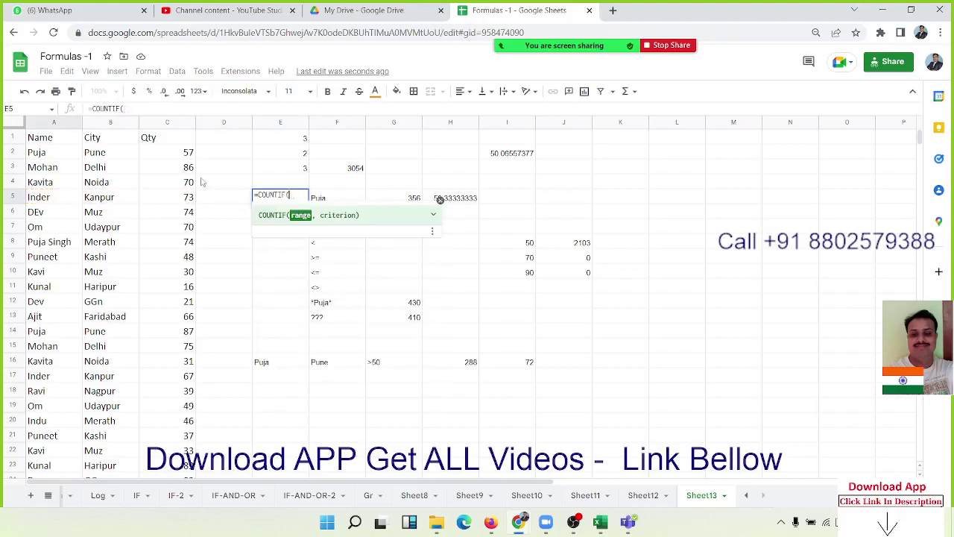
pyautogui.press('BackSpace')
pyautogui.press('BackSpace')
pyautogui.click(57, 124)
pyautogui.write(',')
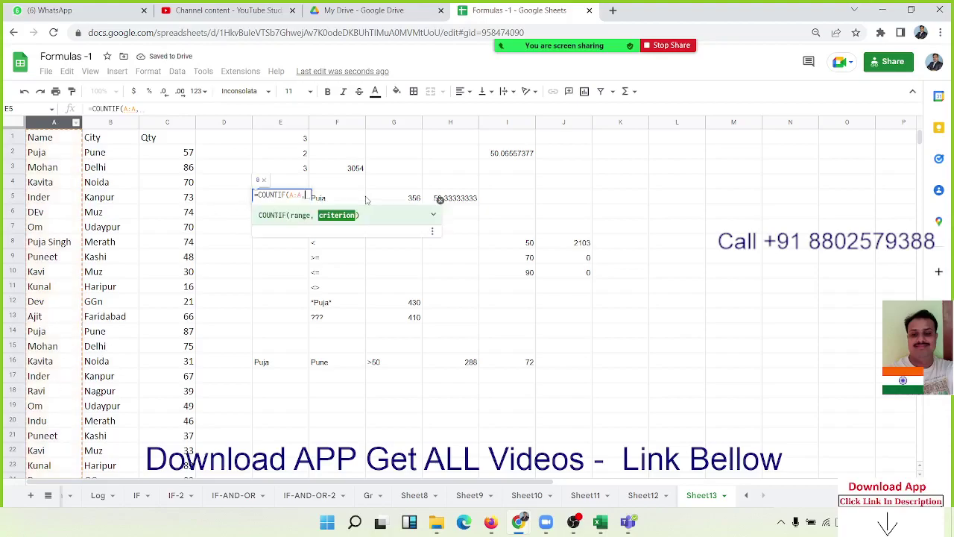
pyautogui.click(363, 196)
pyautogui.press('Return')
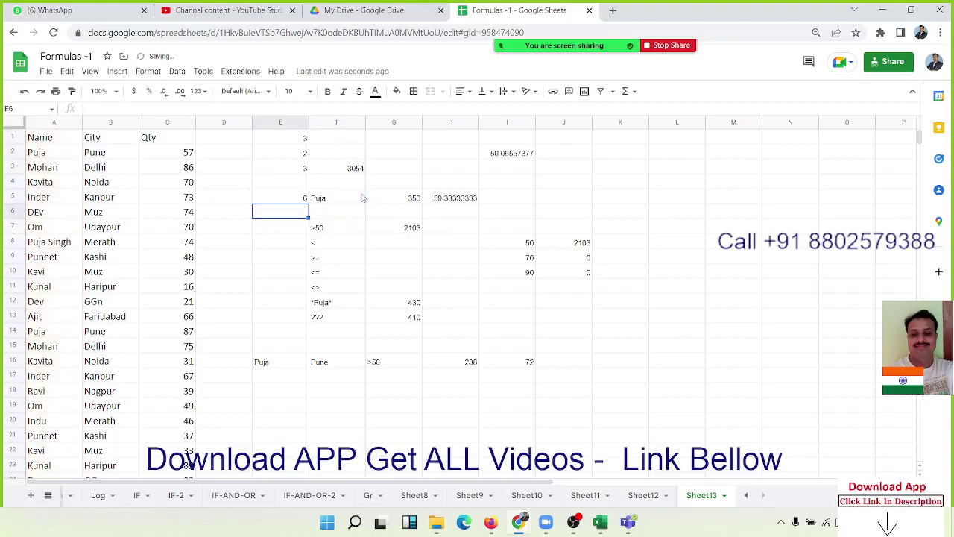
pyautogui.click(285, 194)
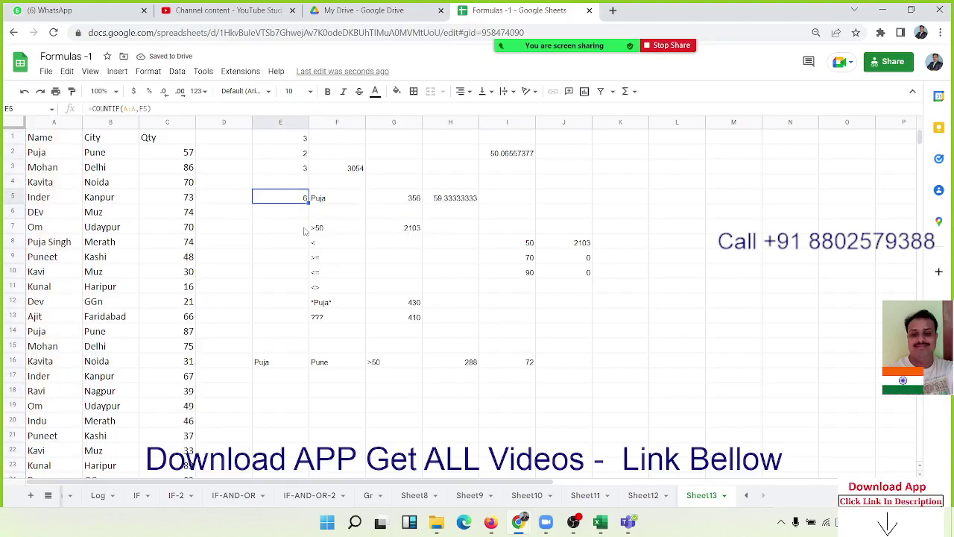
pyautogui.moveTo(305, 231); pyautogui.dragTo(409, 319)
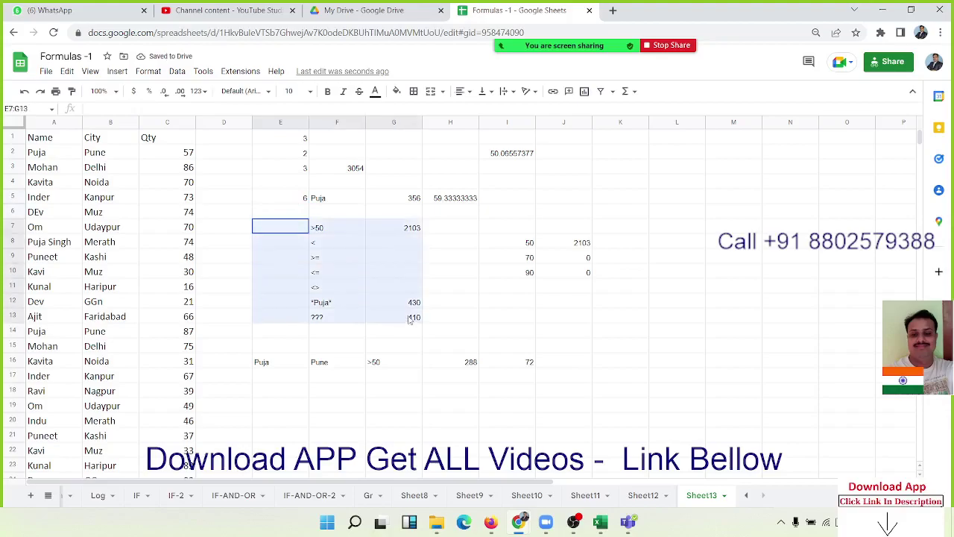
# - Start a COUNTIFS in J16 matching the Name column against Puja in E16
pyautogui.click(554, 361)
pyautogui.write('=COU')
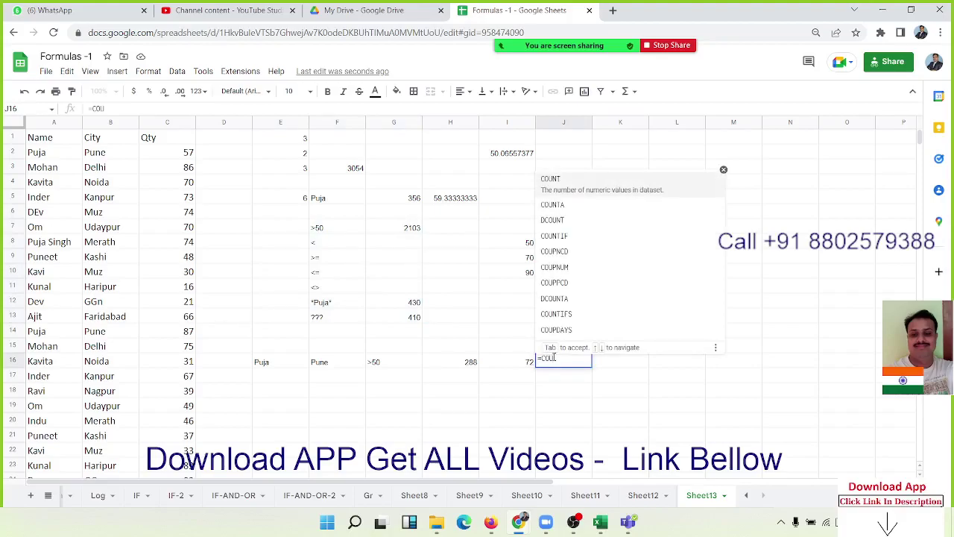
pyautogui.press('Down')
pyautogui.press('Down')
pyautogui.press('Down')
pyautogui.press('Down')
pyautogui.press('Down')
pyautogui.press('Down')
pyautogui.press('Down')
pyautogui.press('Down')
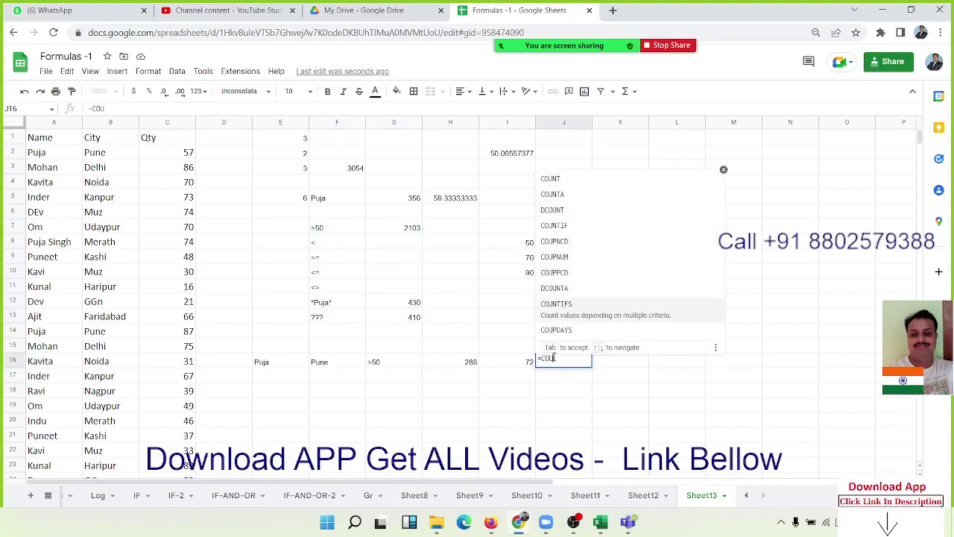
pyautogui.press('Tab')
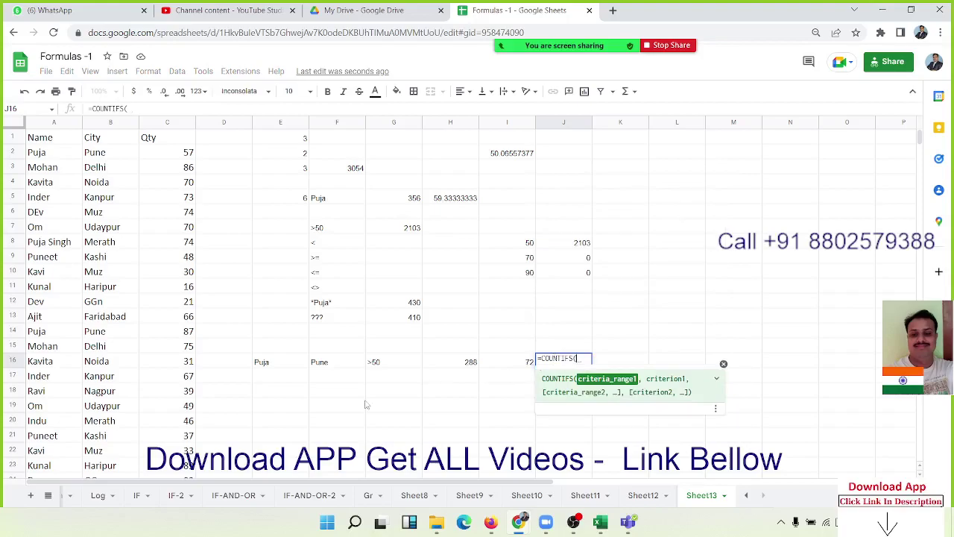
pyautogui.click(62, 124)
pyautogui.write(',')
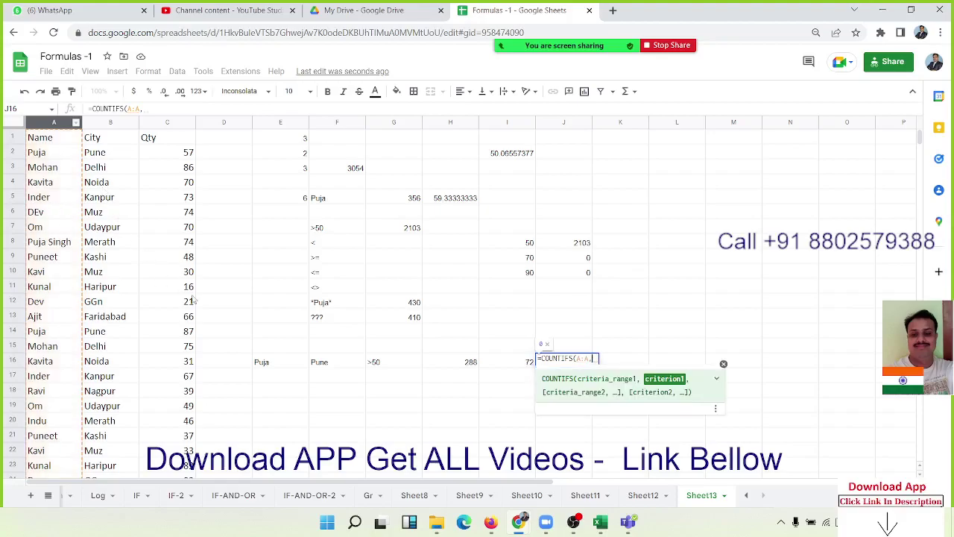
pyautogui.click(266, 364)
pyautogui.write(',')
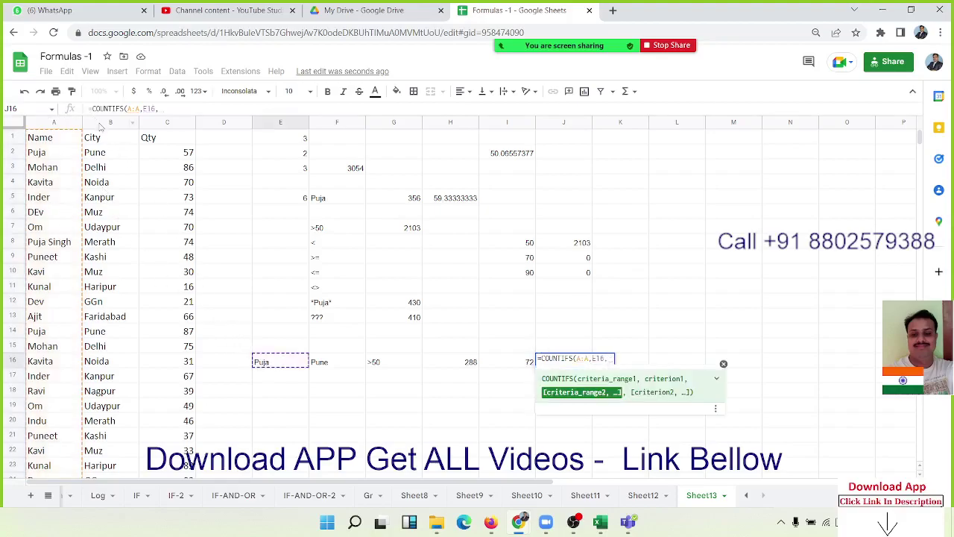
# - Add the City = Pune (F16) and Qty >50 (G16) criteria, giving 4
pyautogui.click(101, 124)
pyautogui.write(',')
pyautogui.click(343, 369)
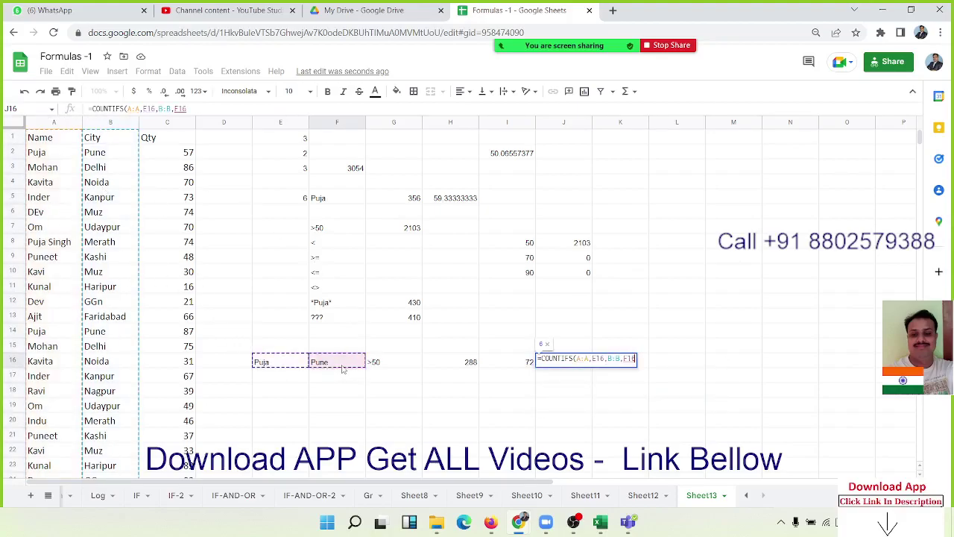
pyautogui.write(',')
pyautogui.click(167, 124)
pyautogui.write(',C:C,')
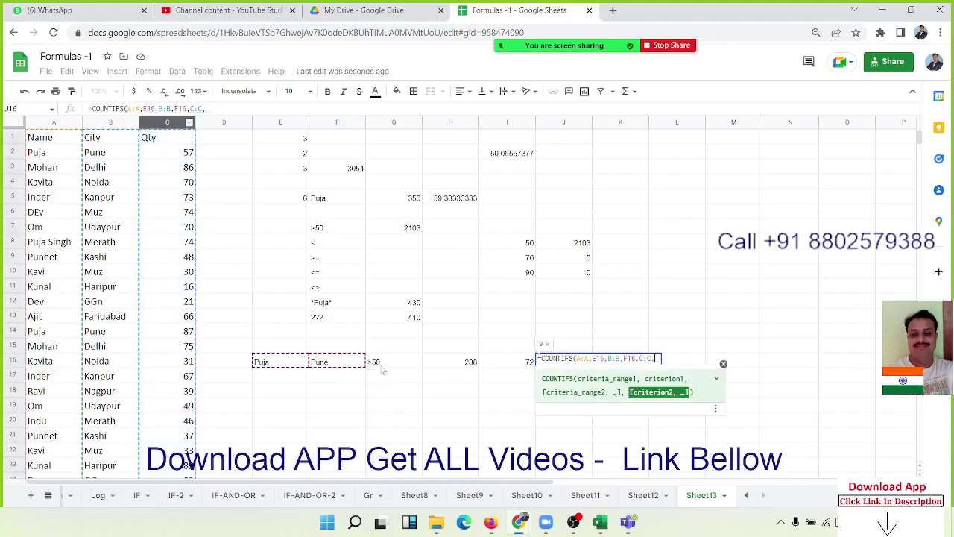
pyautogui.click(383, 364)
pyautogui.press('Return')
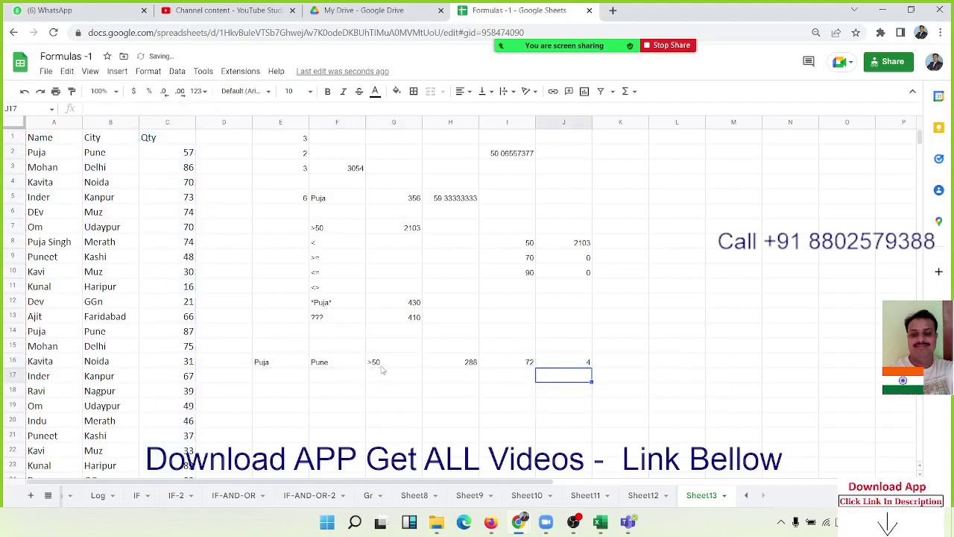